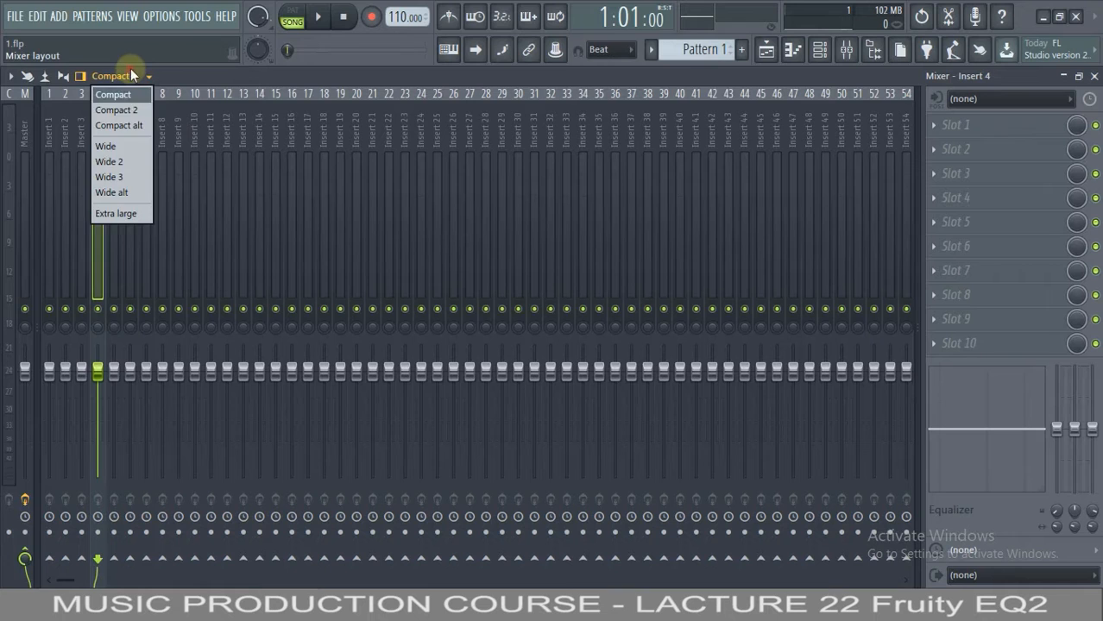
# Step: Switch the mixer to the Extra large layout after trying Compact 2
pyautogui.click(120, 110)
pyautogui.click(114, 76)
pyautogui.click(105, 214)
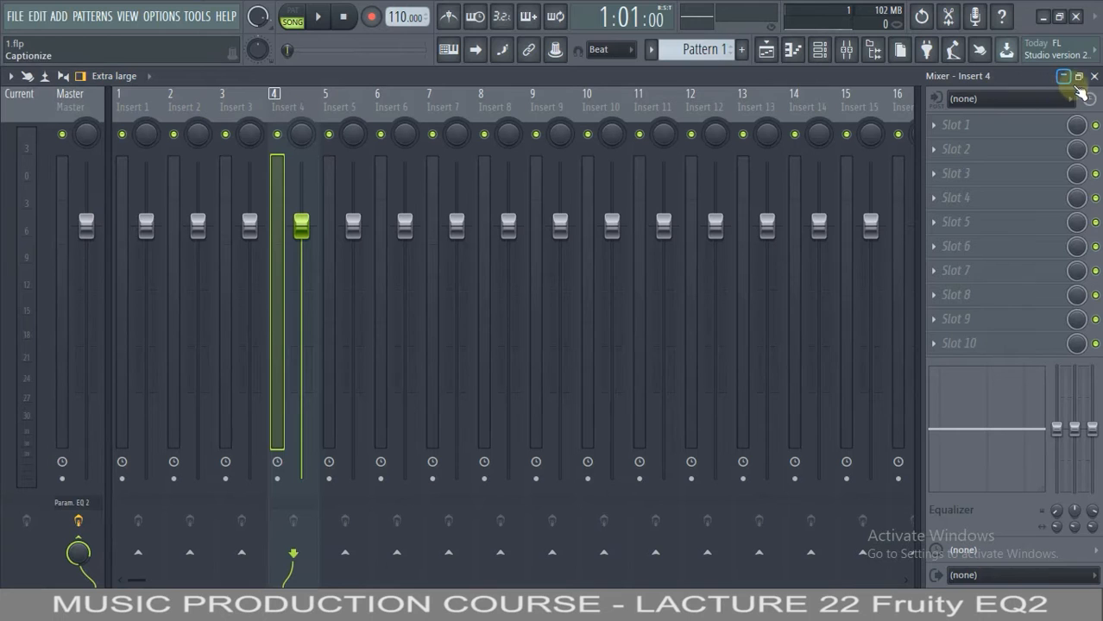
# Step: Play the song briefly with the channel rack open to watch the mixer levels, stop it, and close the rack
pyautogui.click(824, 54)
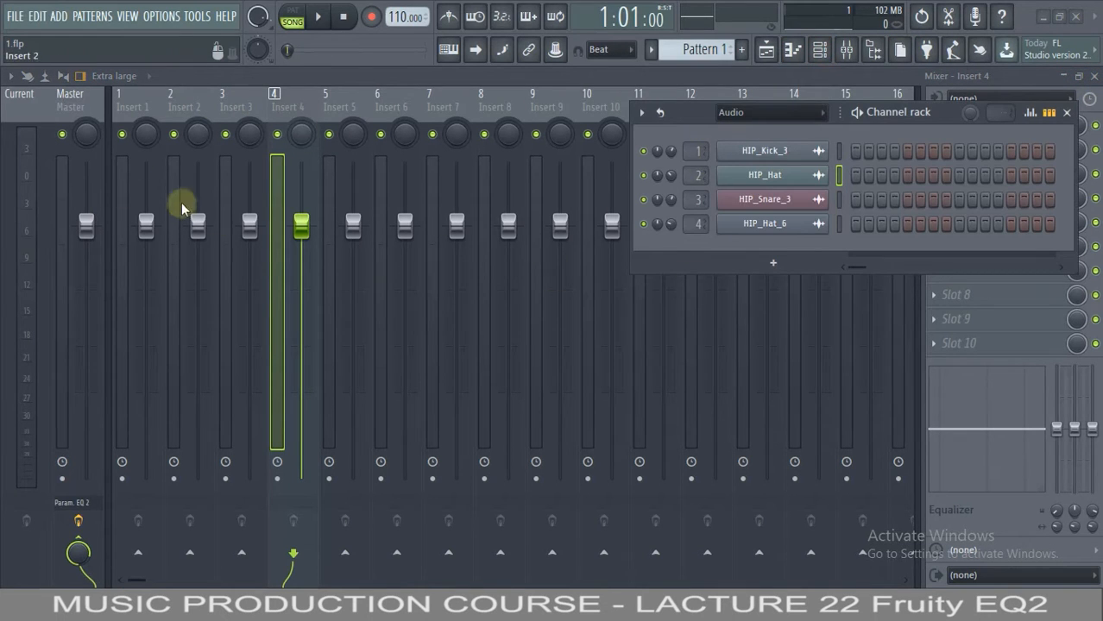
pyautogui.press('space')
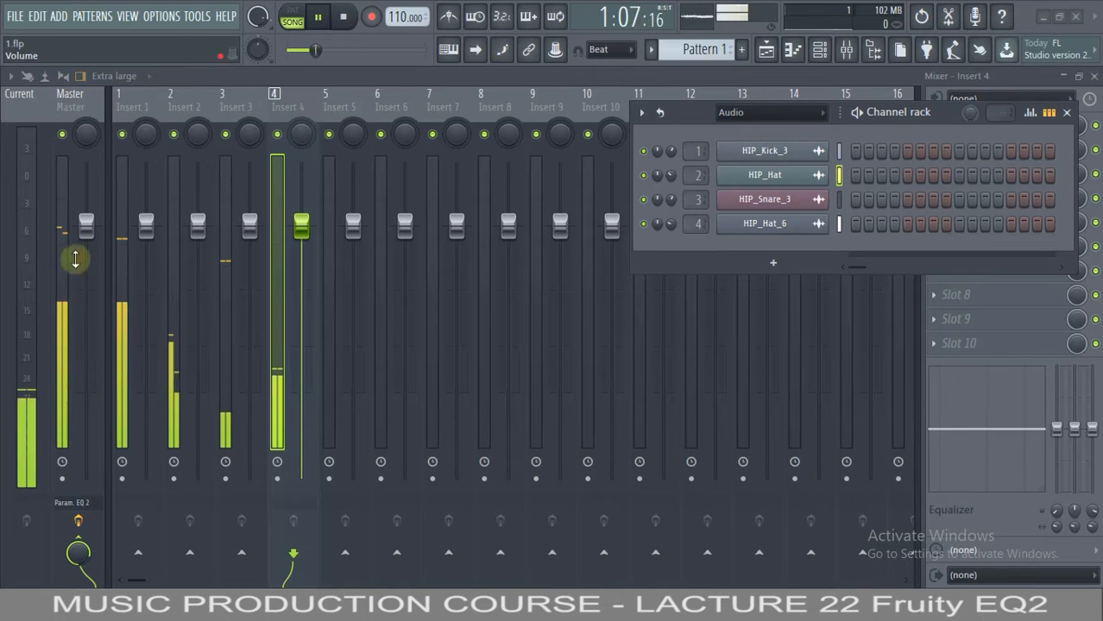
pyautogui.press('space')
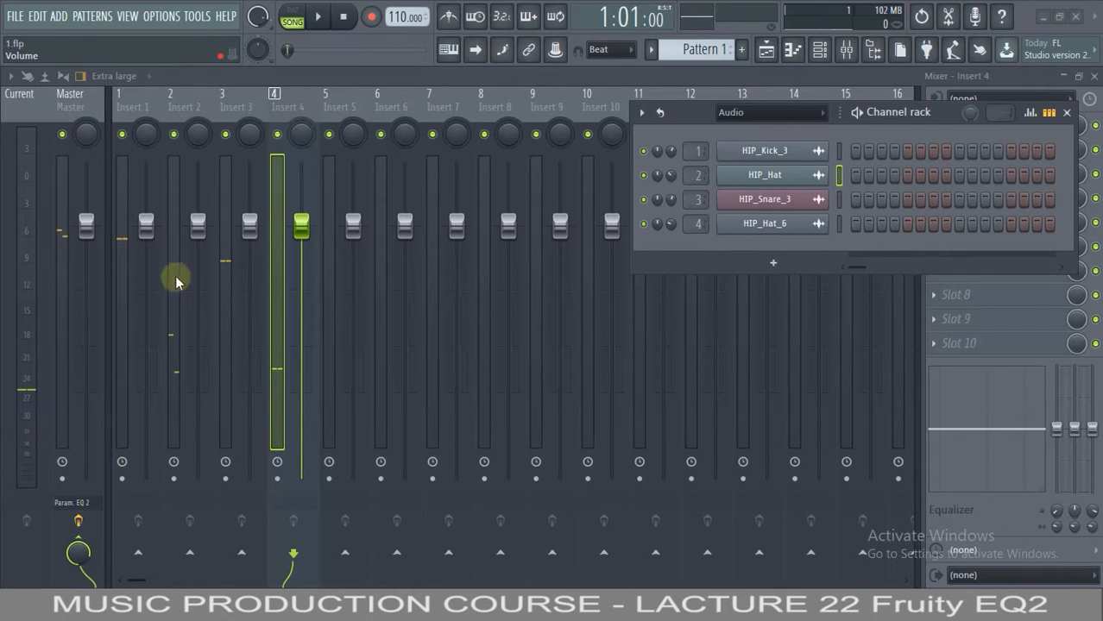
pyautogui.click(1069, 113)
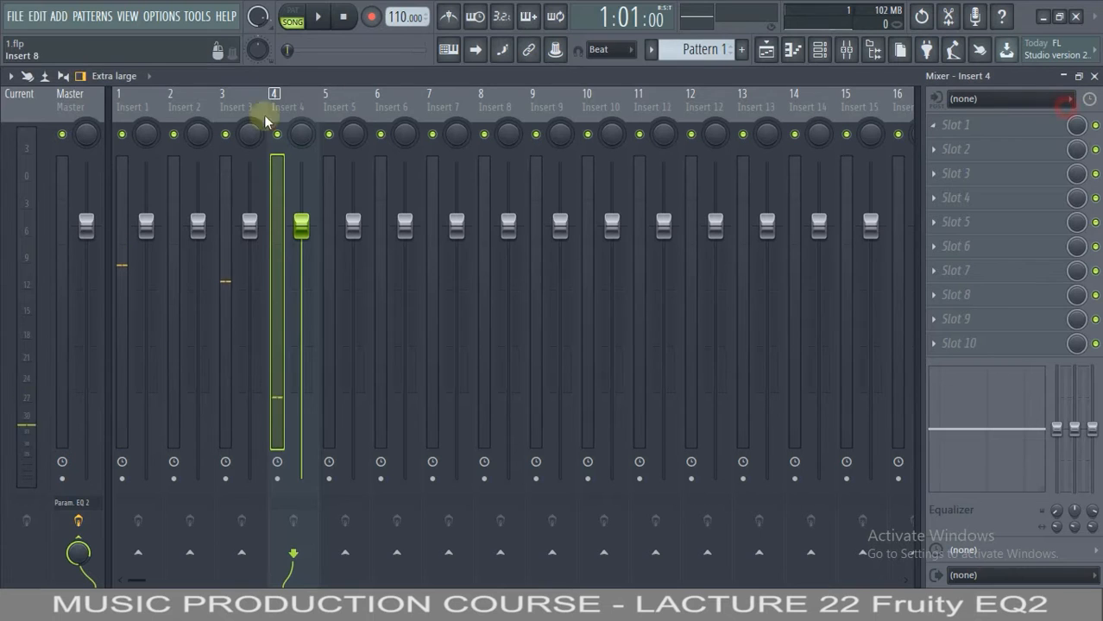
# Step: Load Fruity Parametric EQ 2 into the first effect slot of Insert 1 and maximize its window
pyautogui.click(123, 105)
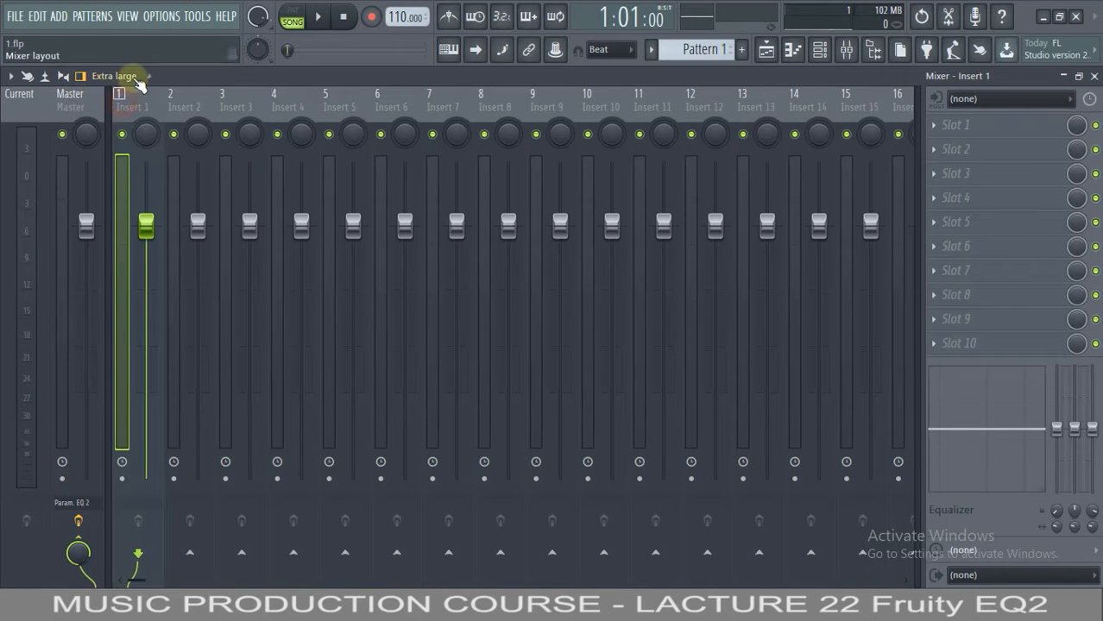
pyautogui.click(975, 126)
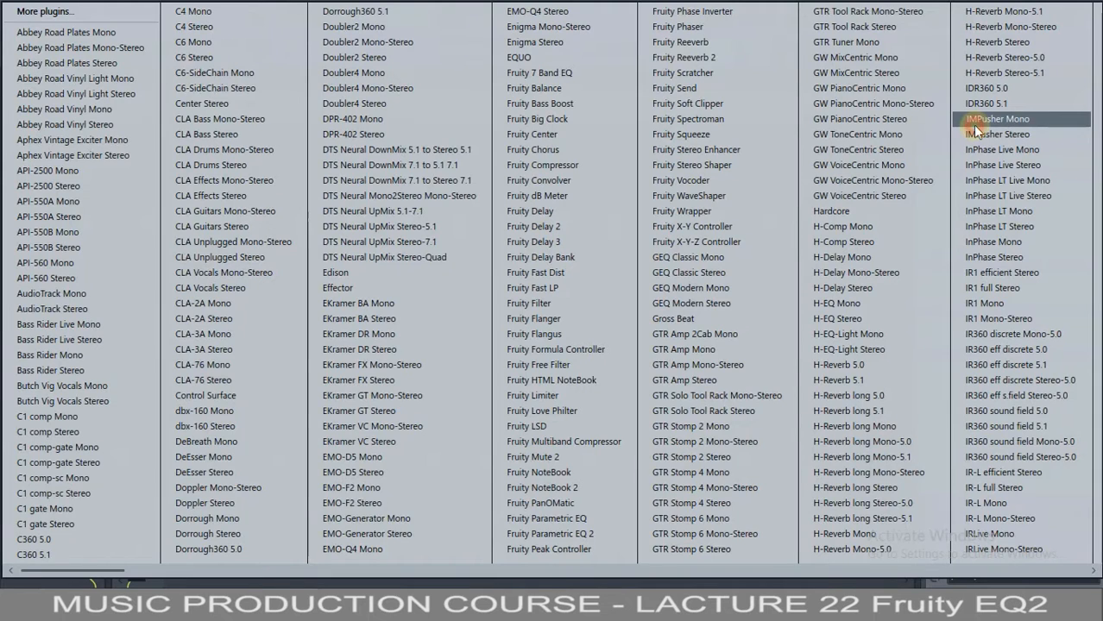
pyautogui.write('fruity par')
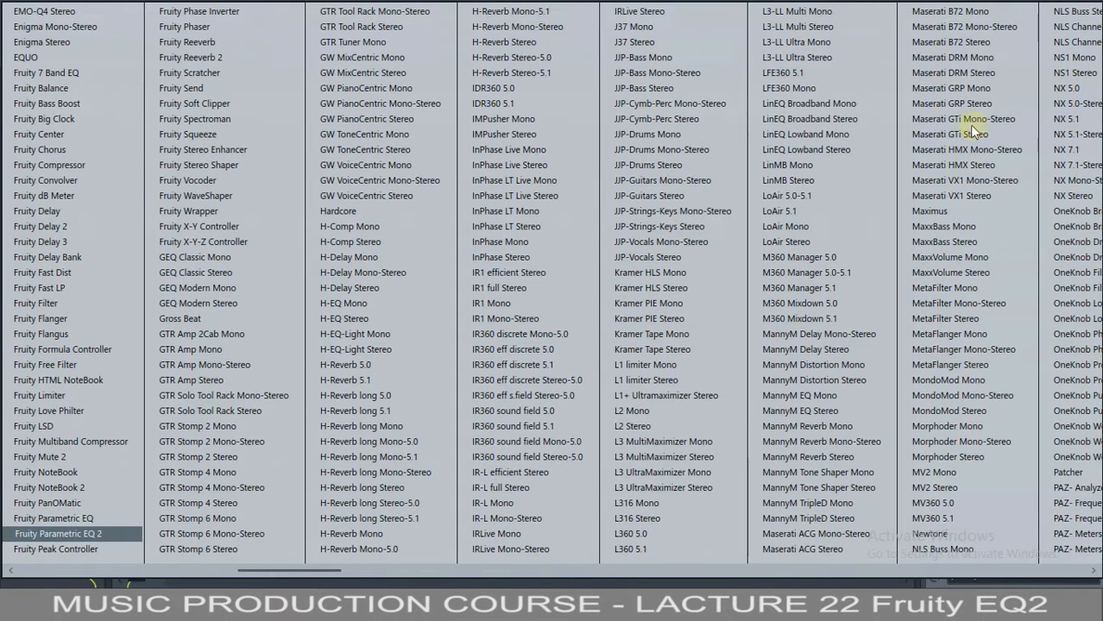
pyautogui.click(50, 533)
pyautogui.moveTo(350, 239); pyautogui.dragTo(425, 215)
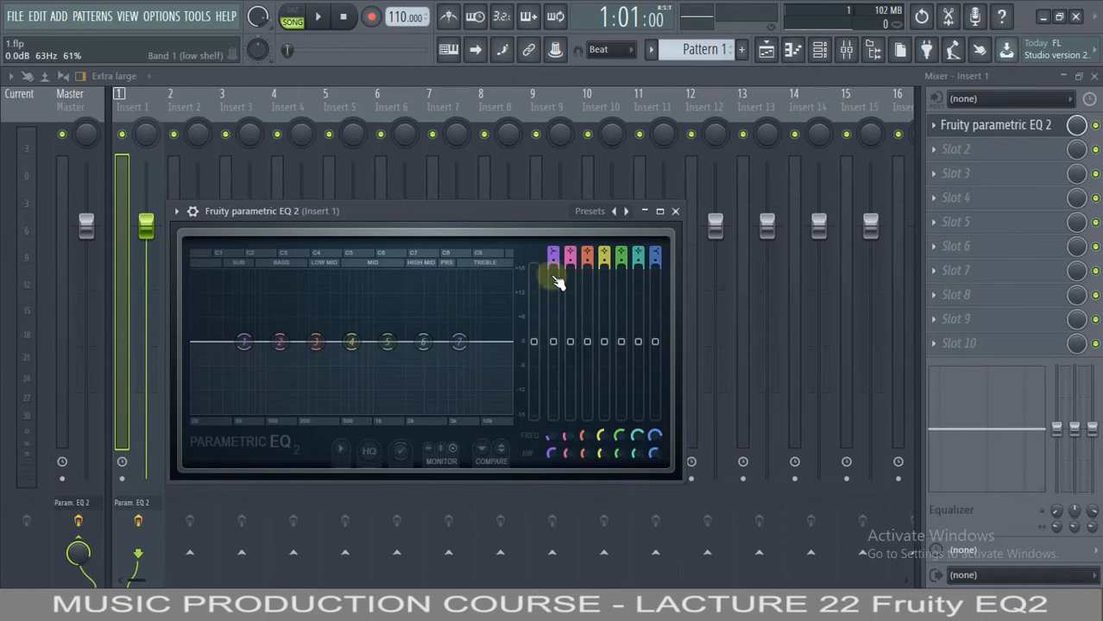
pyautogui.click(660, 212)
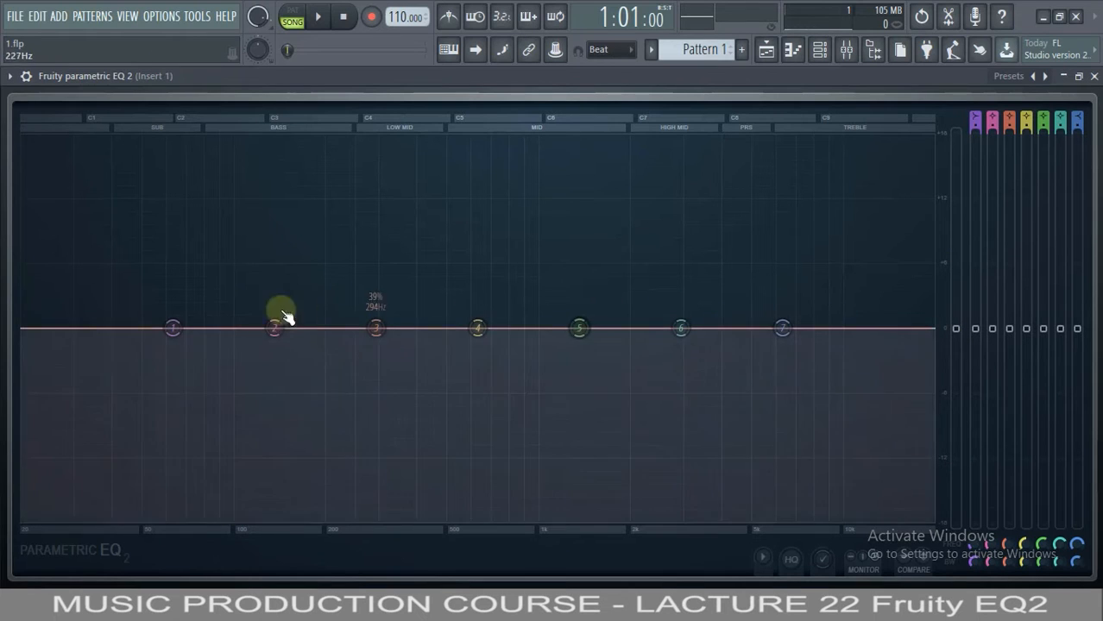
# Step: Play the song with the EQ's main level pulled well down, restore the level to 0, stop playback, and reopen the plugin window
pyautogui.moveTo(956, 330); pyautogui.dragTo(876, 543)
pyautogui.press('space')
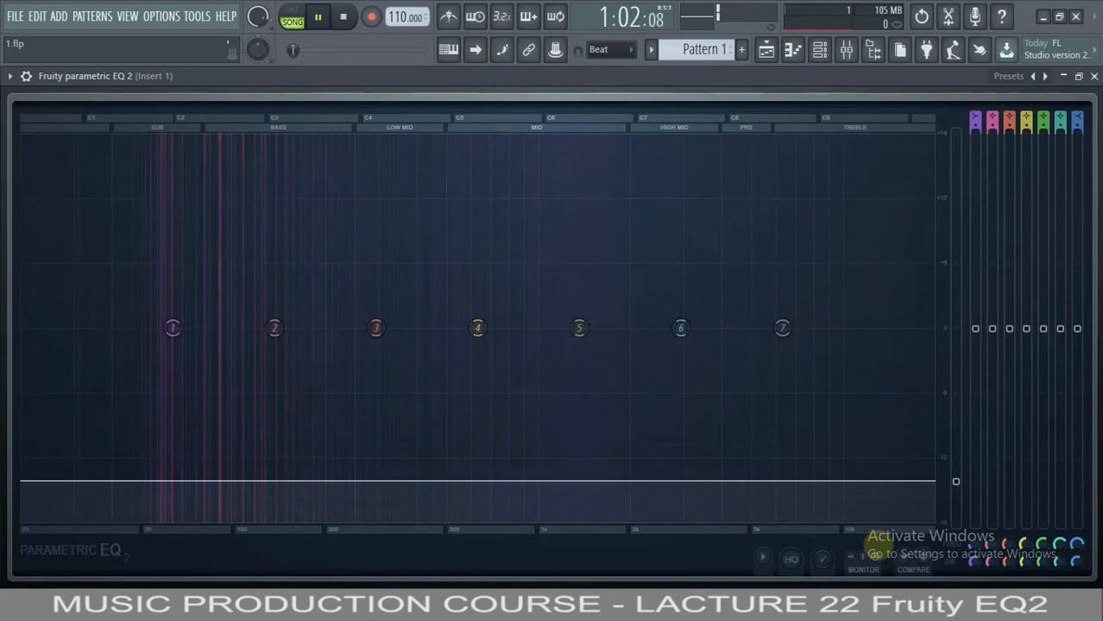
pyautogui.moveTo(955, 480); pyautogui.dragTo(991, 76)
pyautogui.press('space')
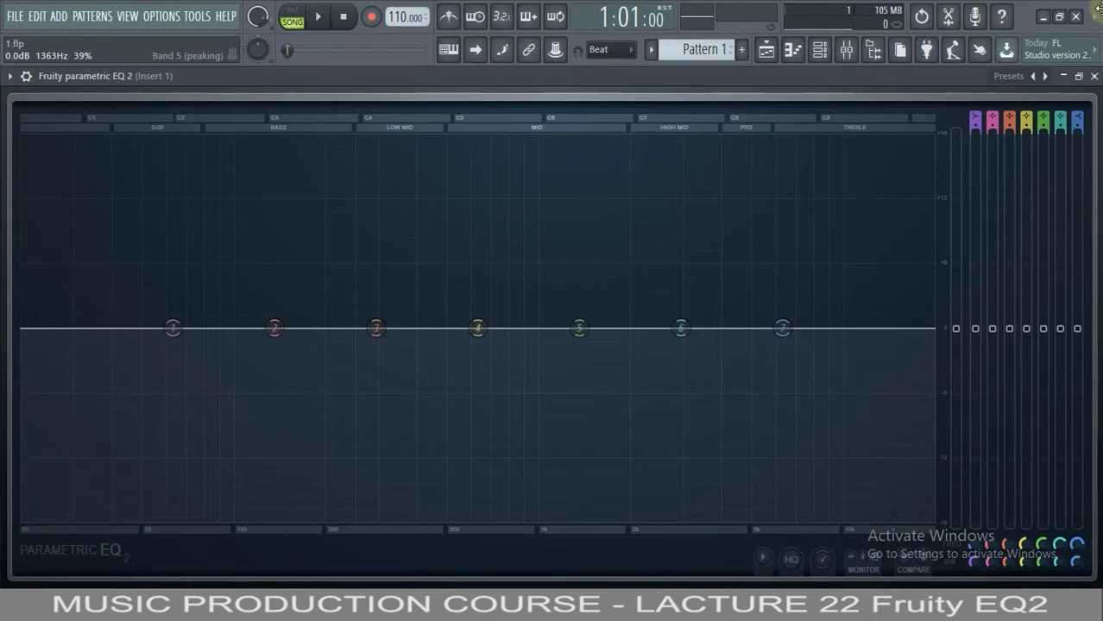
pyautogui.click(1094, 76)
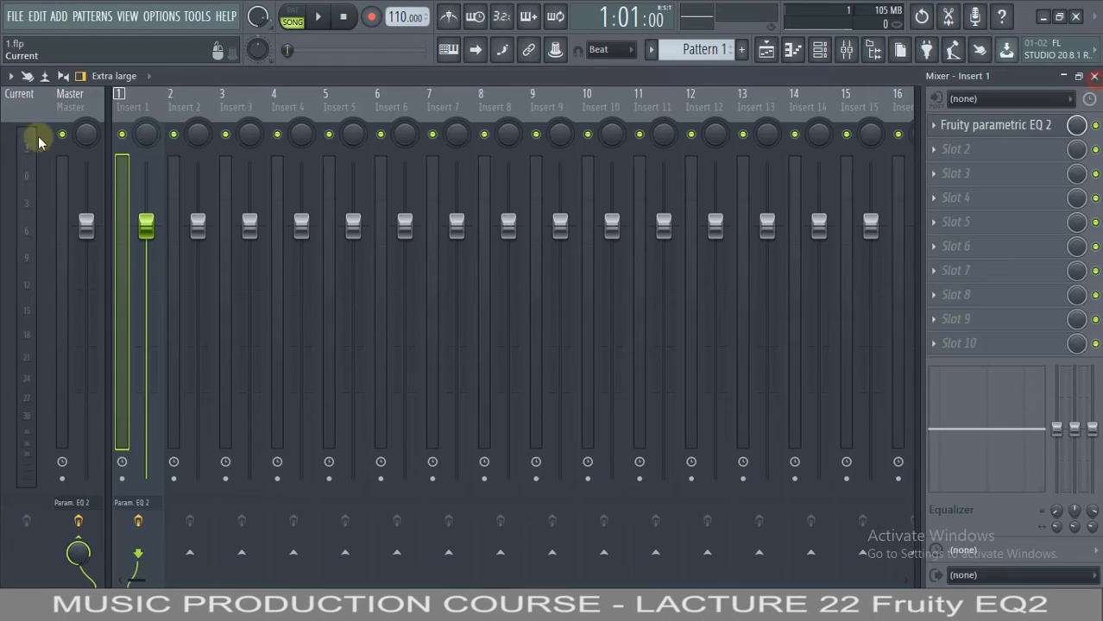
pyautogui.click(998, 124)
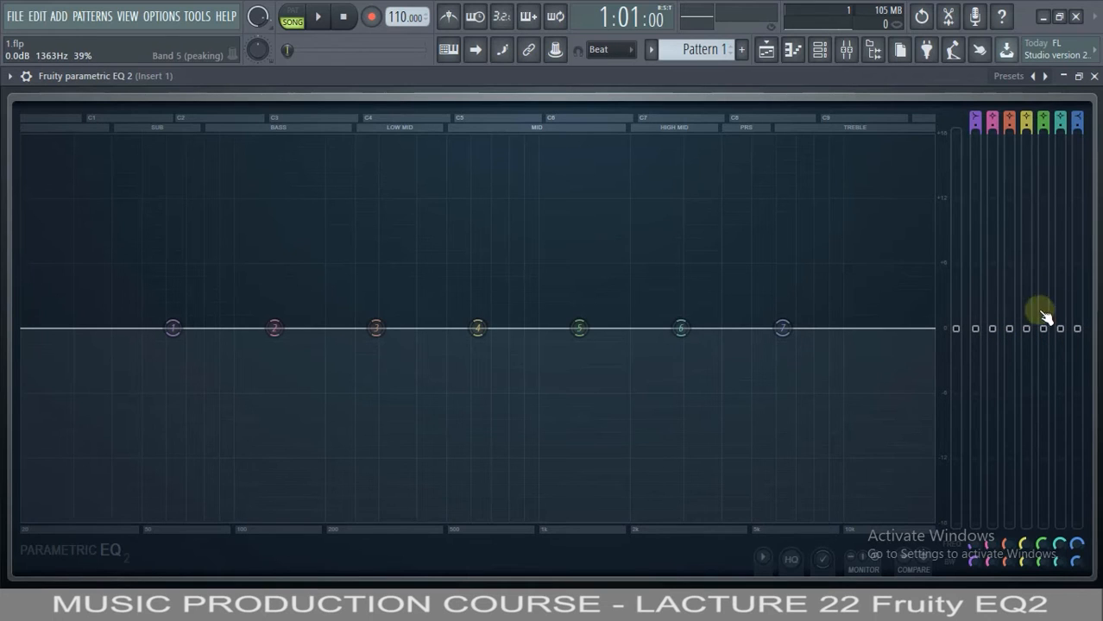
# Step: Nudge EQ bands 1 and 2 slightly to demonstrate the level sliders and the matching band handles
pyautogui.moveTo(975, 328); pyautogui.dragTo(1014, 337)
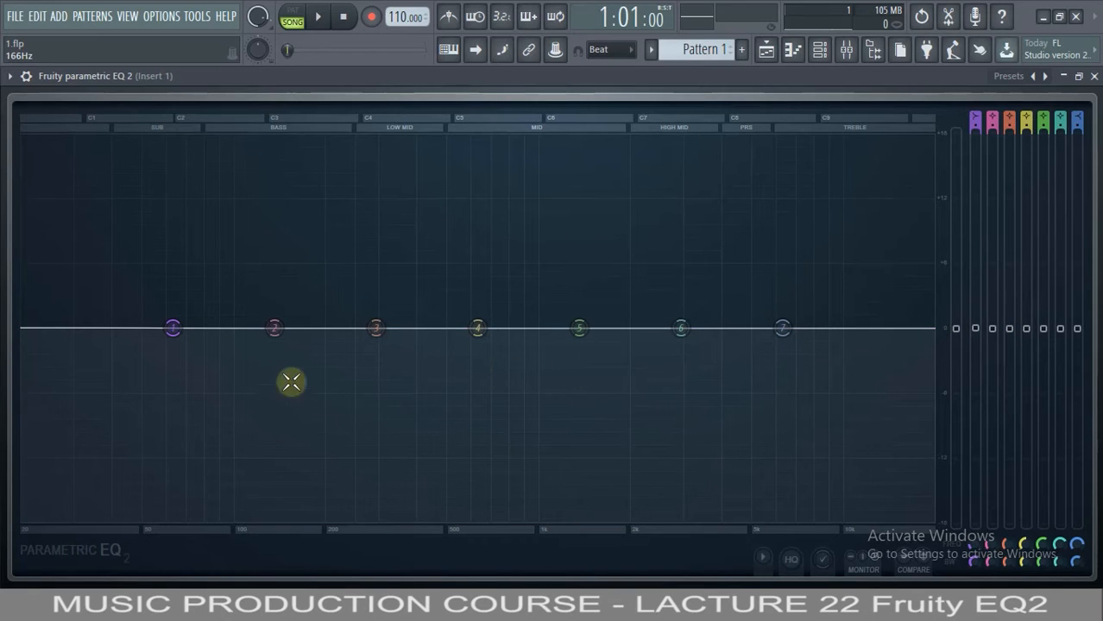
pyautogui.moveTo(274, 331); pyautogui.dragTo(317, 337)
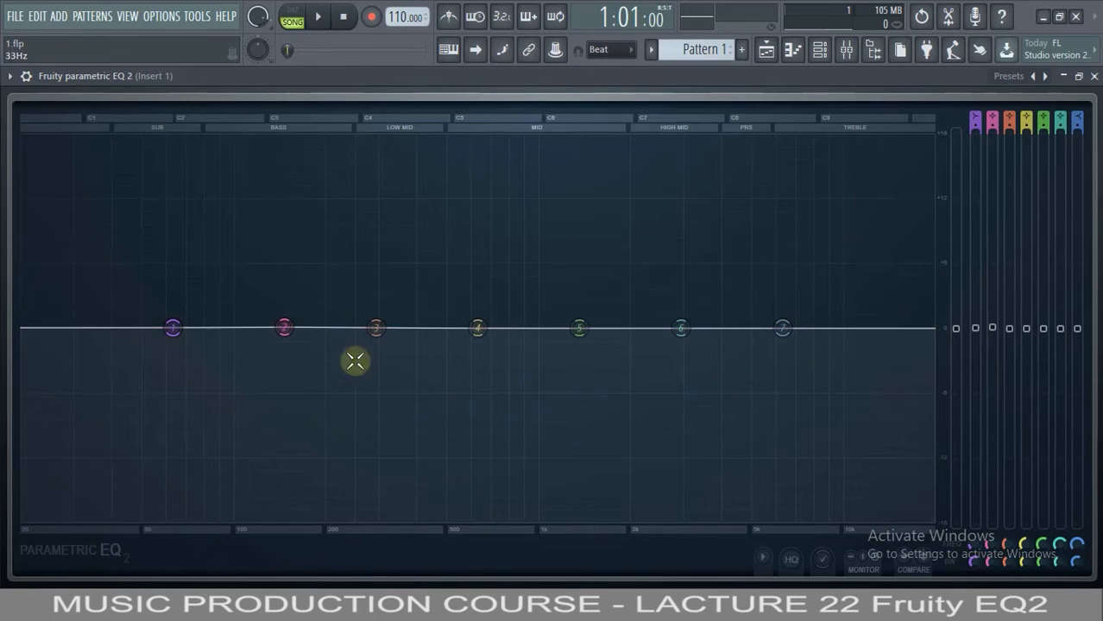
pyautogui.moveTo(294, 335)
pyautogui.mouseDown()
pyautogui.moveTo(914, 244)
pyautogui.moveTo(850, 224)
pyautogui.moveTo(278, 302)
pyautogui.moveTo(281, 329)
pyautogui.mouseUp()
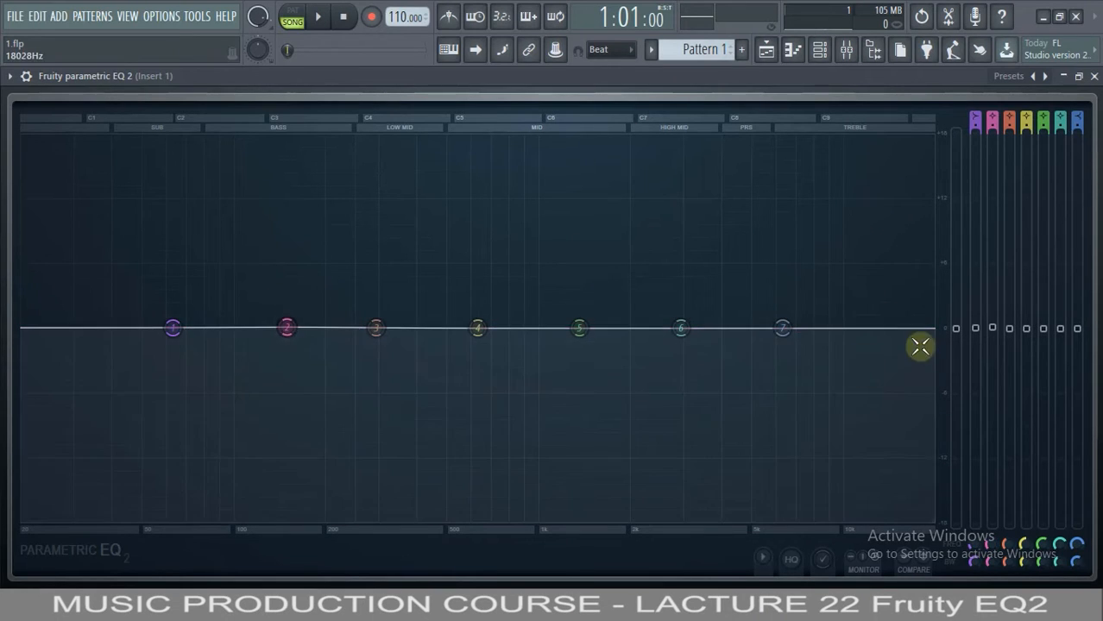
pyautogui.moveTo(996, 331)
pyautogui.mouseDown()
pyautogui.moveTo(1004, 179)
pyautogui.moveTo(984, 295)
pyautogui.moveTo(992, 138)
pyautogui.moveTo(985, 356)
pyautogui.moveTo(982, 328)
pyautogui.mouseUp()
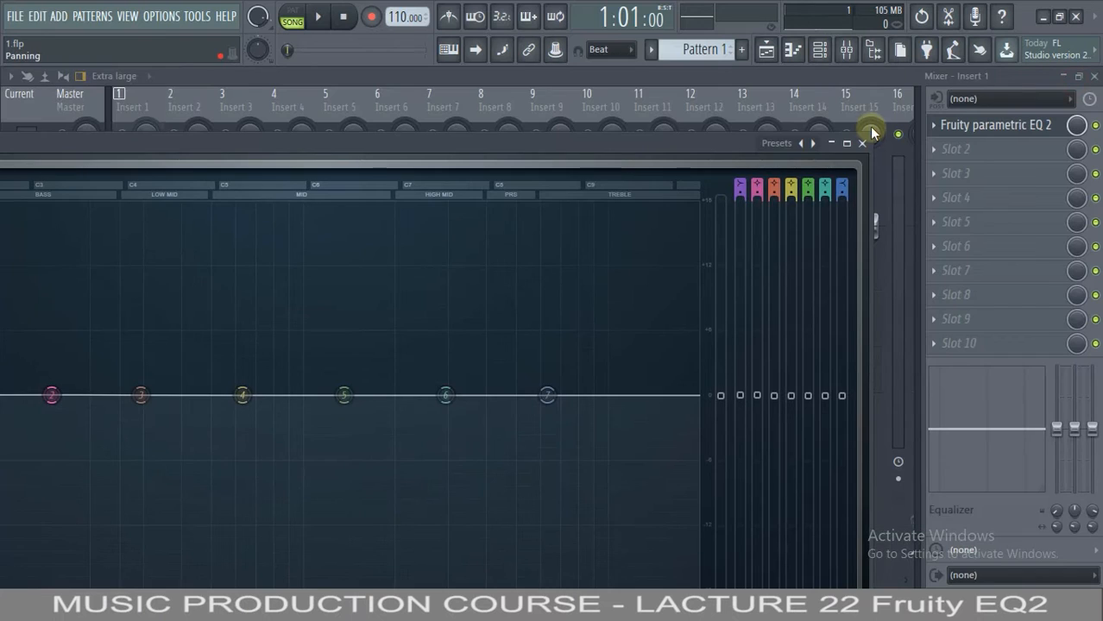
# Step: Resize the EQ window and place it over the mixer tracks so the effect slots and mixer equalizer stay uncovered
pyautogui.moveTo(871, 133); pyautogui.dragTo(237, 317)
pyautogui.moveTo(106, 328); pyautogui.dragTo(575, 208)
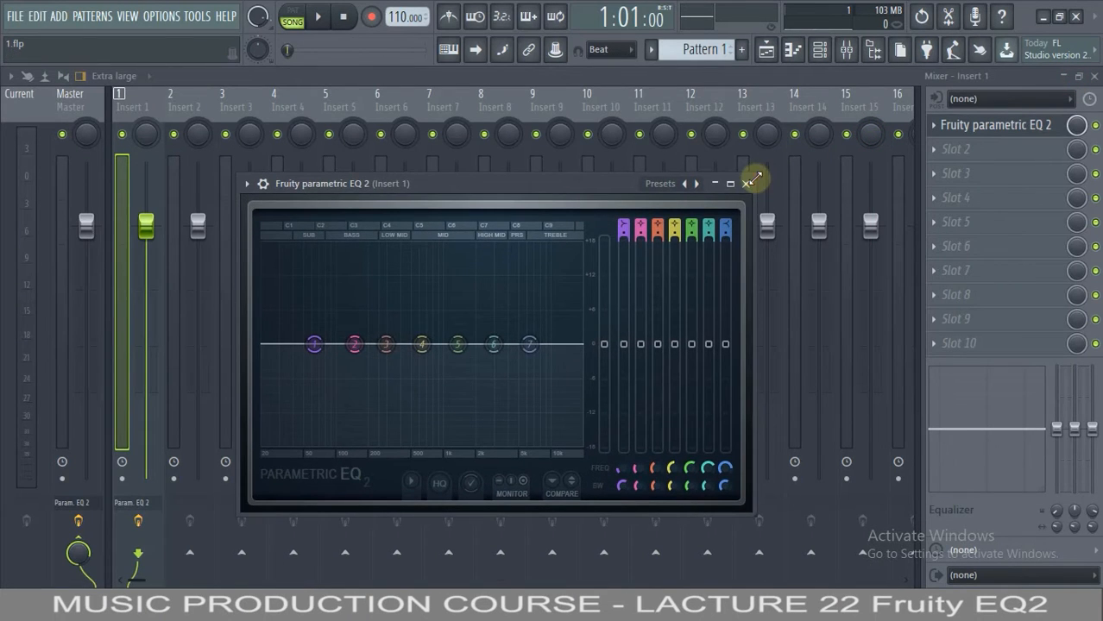
pyautogui.moveTo(754, 179); pyautogui.dragTo(1061, 117)
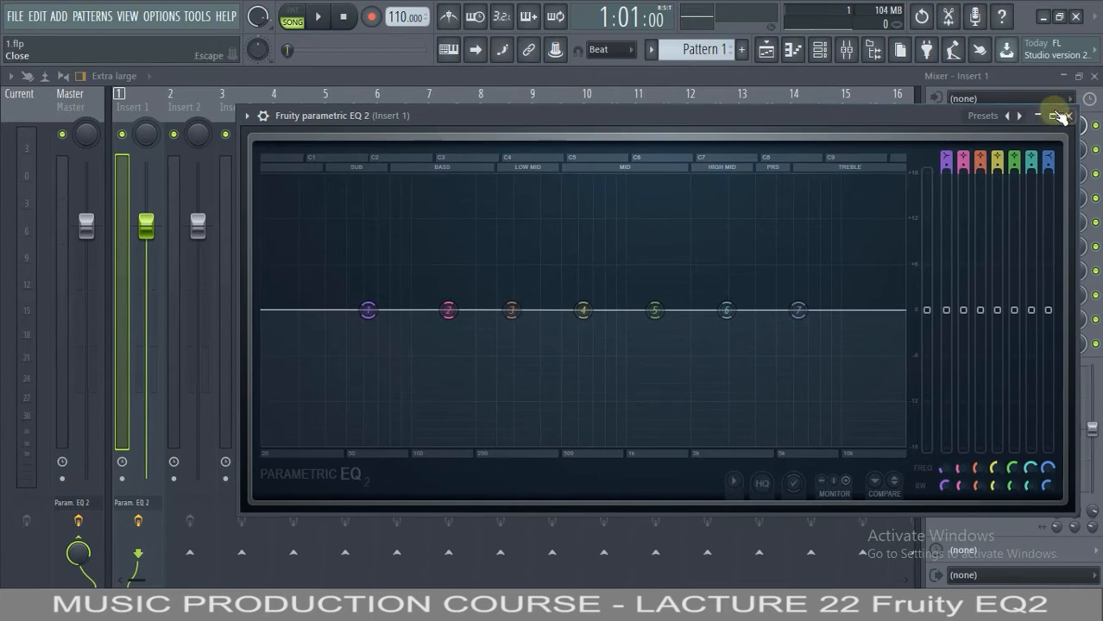
pyautogui.moveTo(874, 113); pyautogui.dragTo(697, 113)
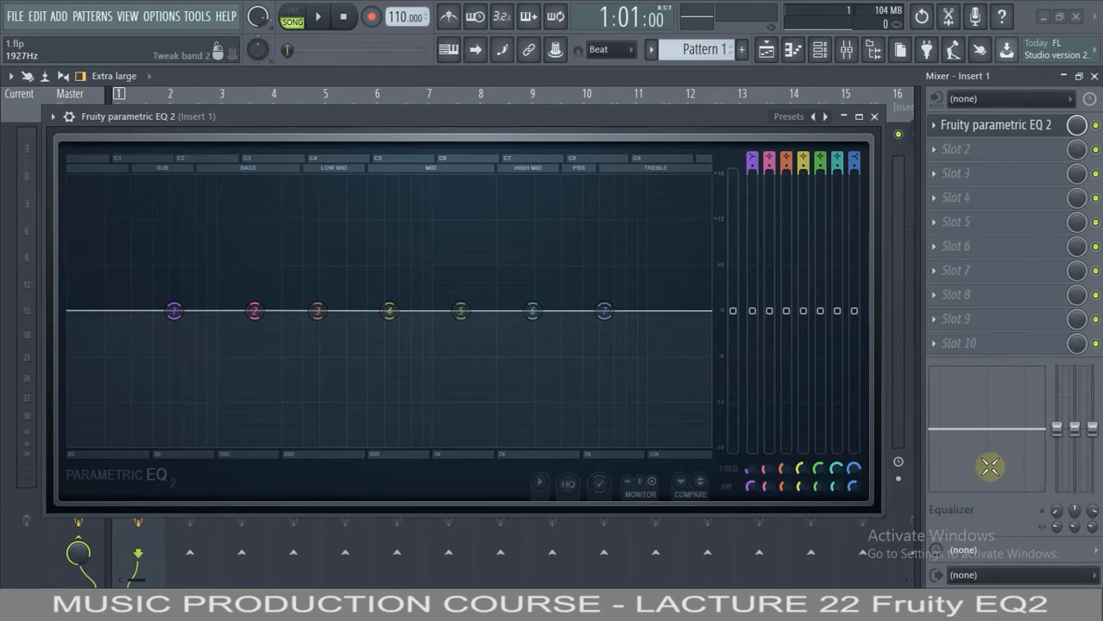
# Step: Cut the low band of Insert 1's mixer equalizer to -18.0 at about 78 Hz, and reset the band's level
pyautogui.moveTo(1057, 426); pyautogui.dragTo(1056, 485)
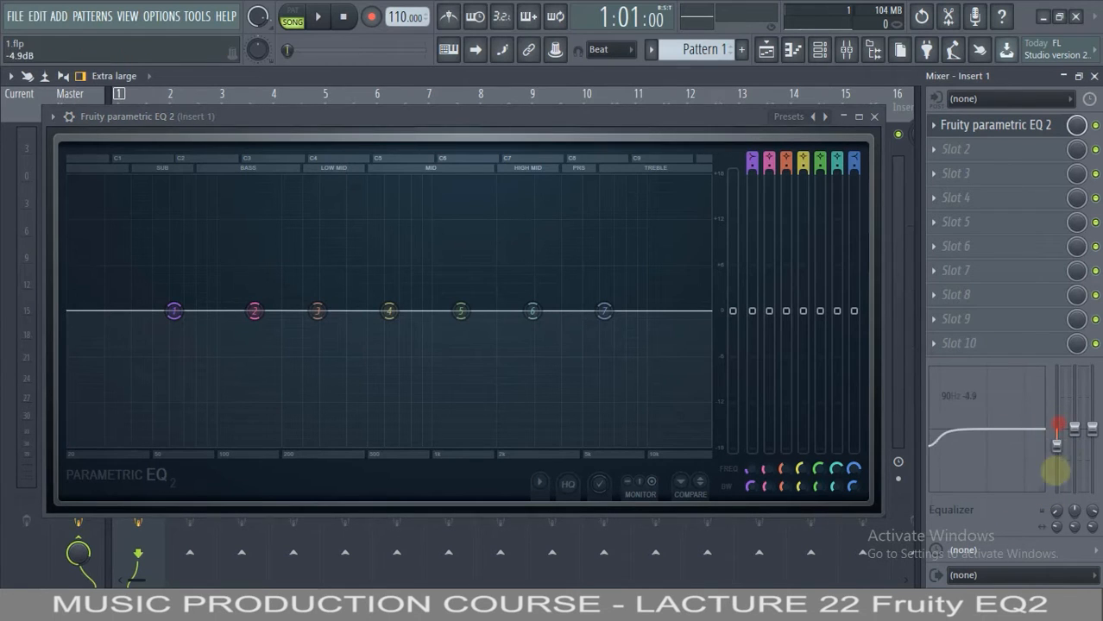
pyautogui.moveTo(1053, 540); pyautogui.dragTo(1051, 577)
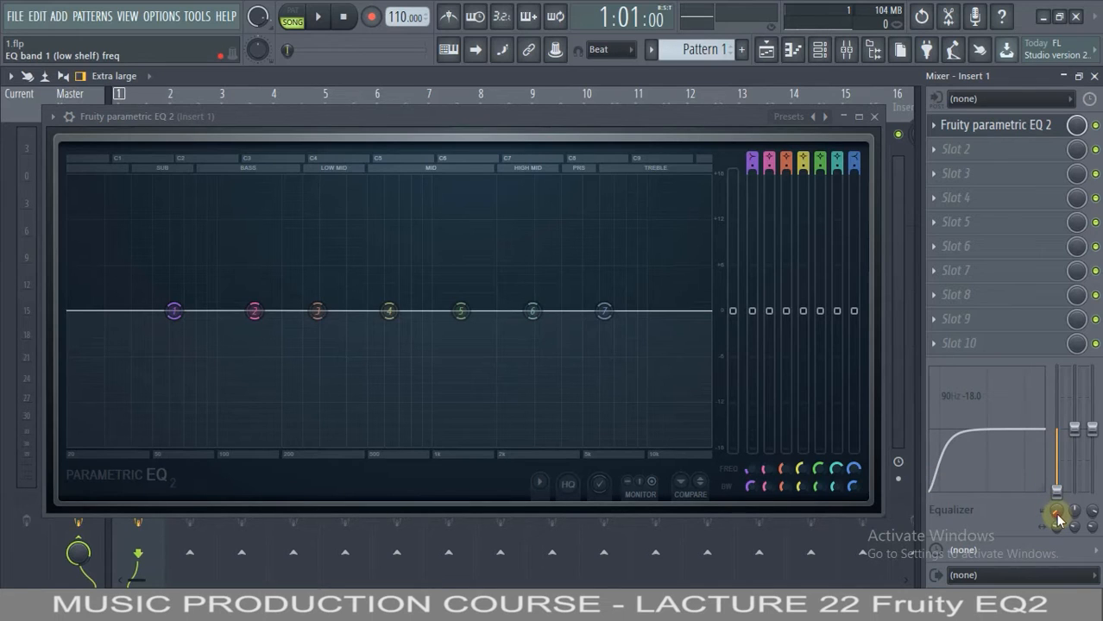
pyautogui.moveTo(1058, 517)
pyautogui.mouseDown()
pyautogui.moveTo(1057, 460)
pyautogui.moveTo(1046, 517)
pyautogui.moveTo(1058, 514)
pyautogui.mouseUp()
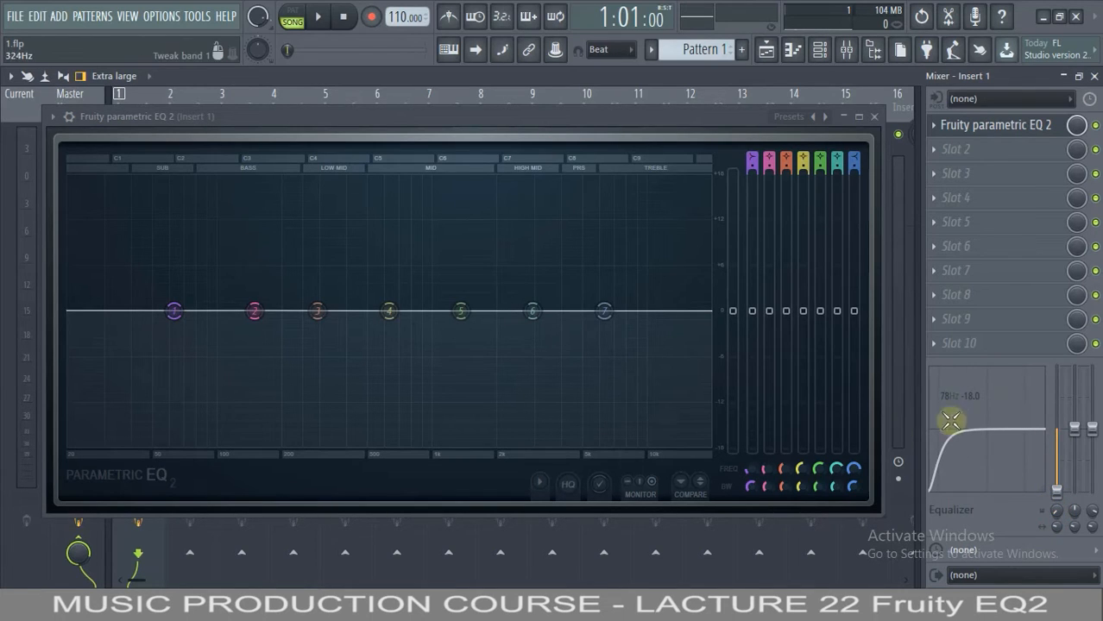
pyautogui.keyDown('alt'); pyautogui.click(1057, 489); pyautogui.keyUp('alt')
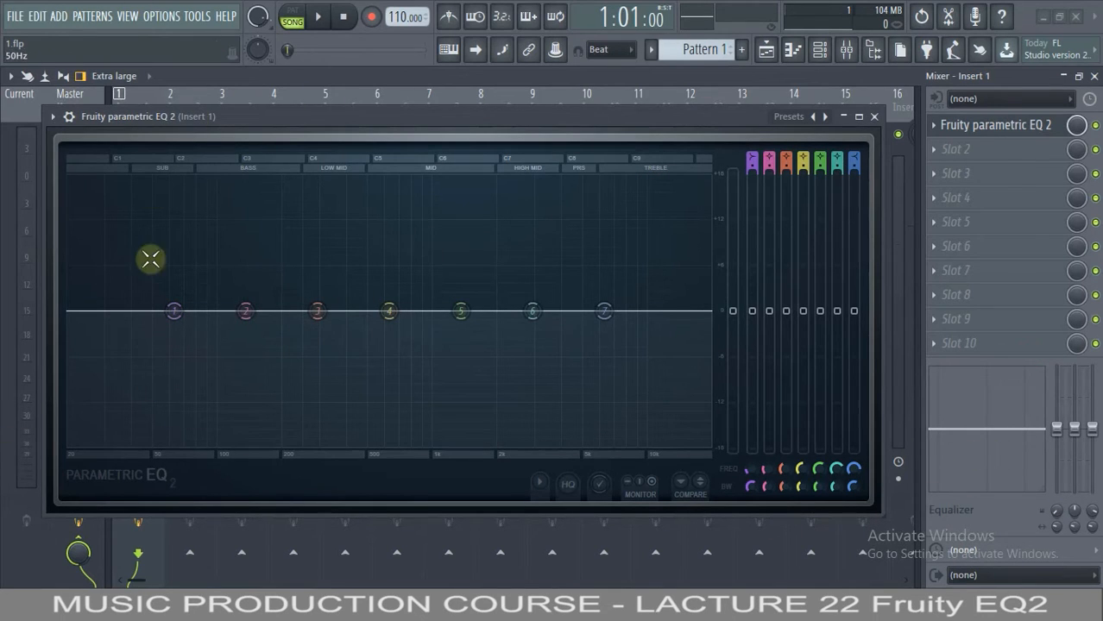
# Step: Change the filter type of band 1 in the parametric EQ to High pass
pyautogui.rightClick(176, 319)
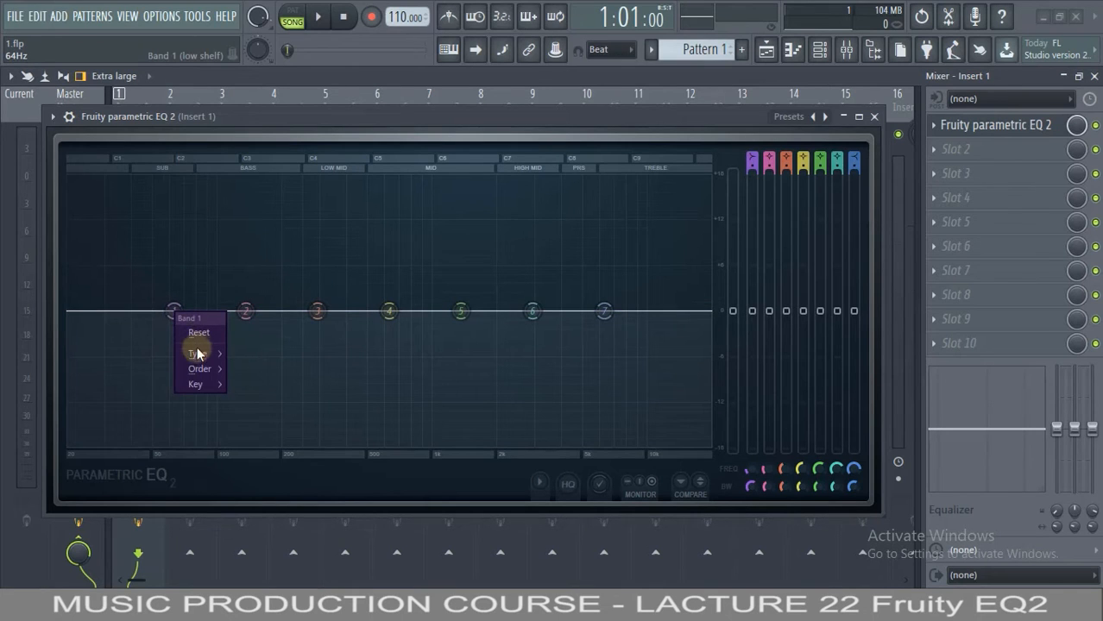
pyautogui.moveTo(192, 356)
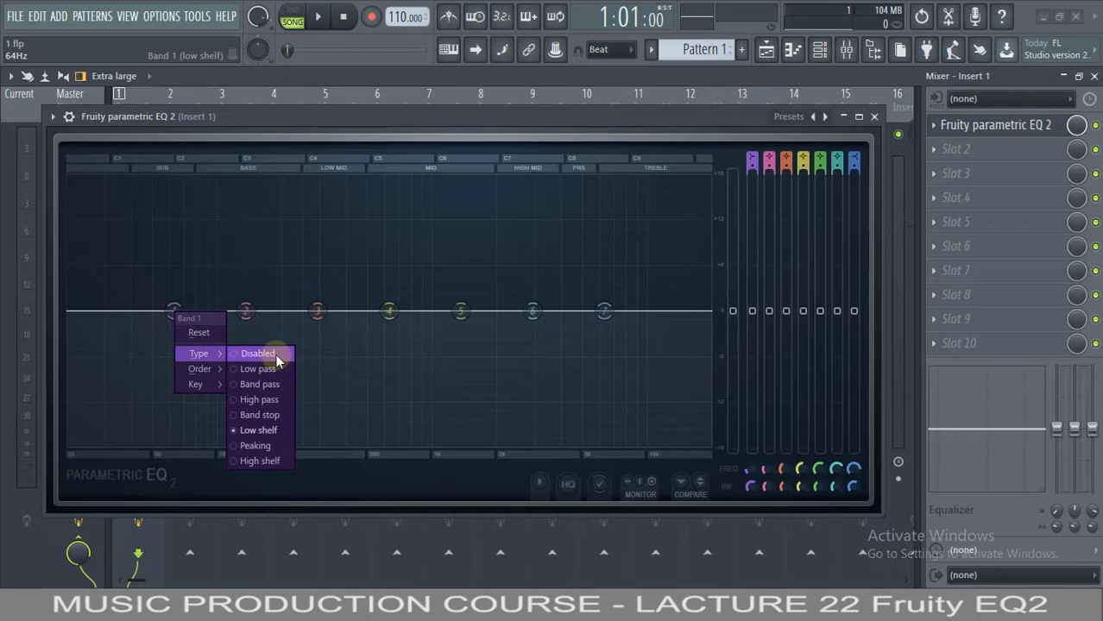
pyautogui.click(263, 399)
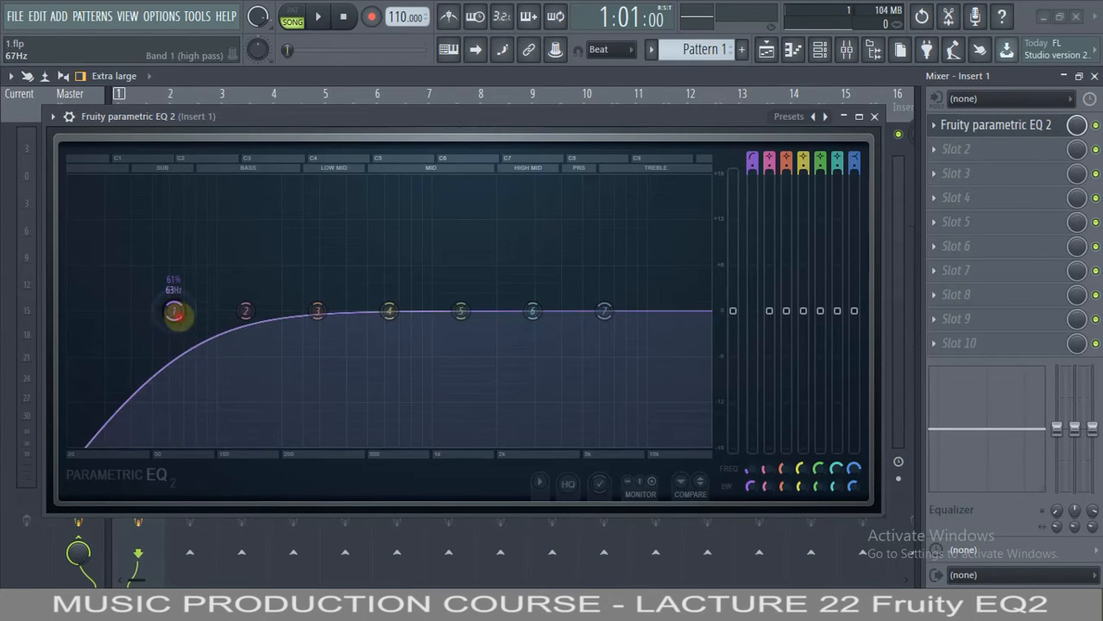
# Step: Sweep the high-pass band 1 up to about 1180 Hz and reset the band
pyautogui.moveTo(174, 311); pyautogui.dragTo(452, 312)
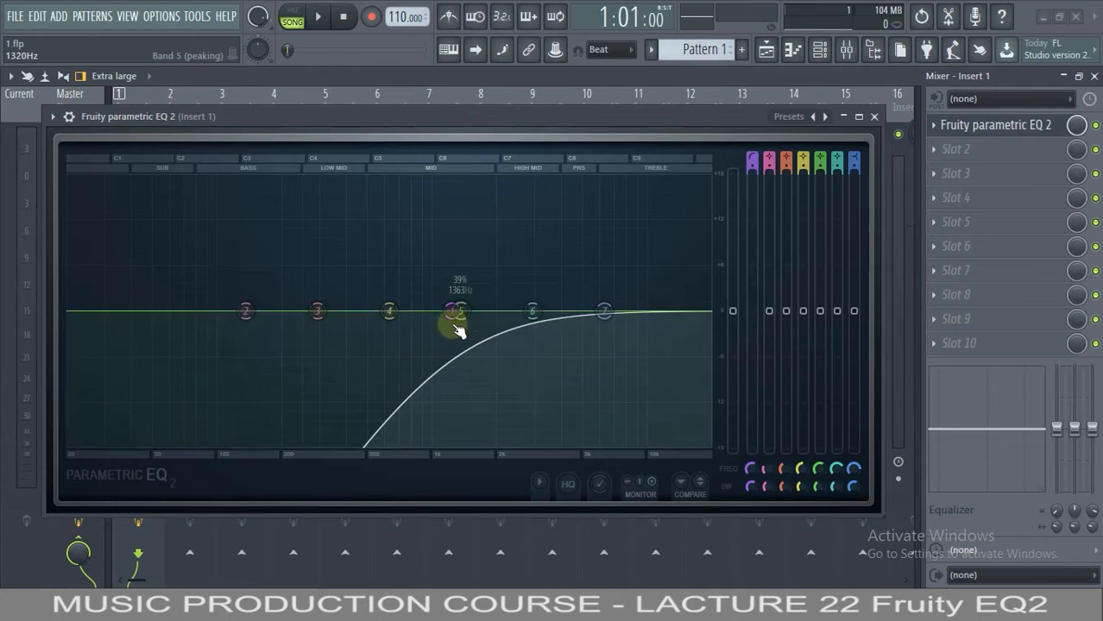
pyautogui.rightClick(452, 314)
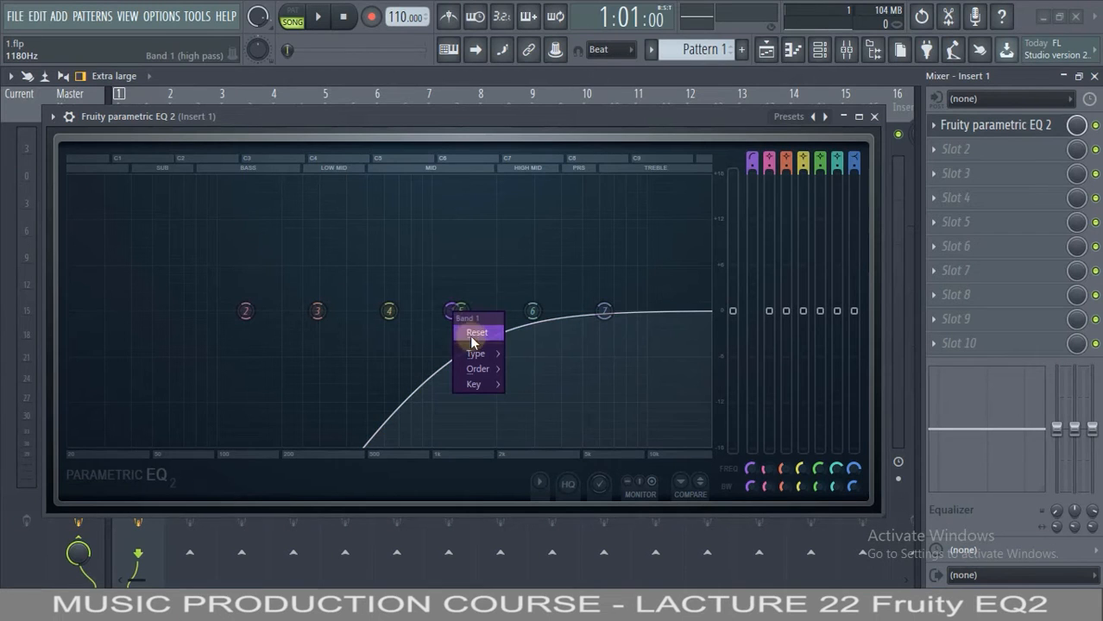
pyautogui.click(471, 336)
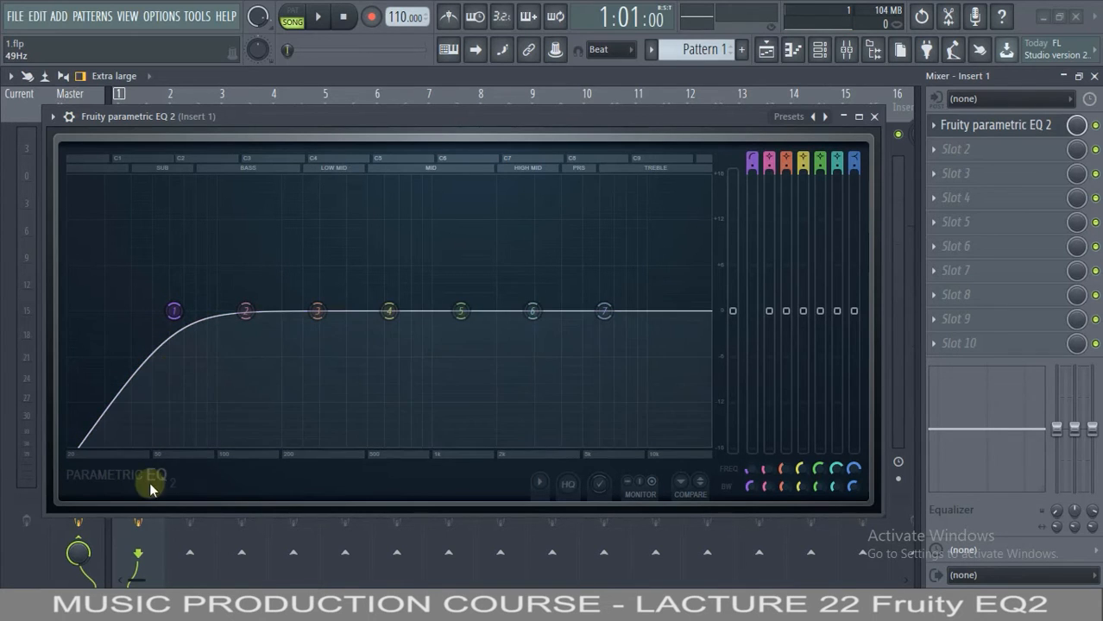
# Step: Change the slope order of high-pass band 1 to Steep 4, then Steep 6, and finally Steep 8
pyautogui.rightClick(174, 312)
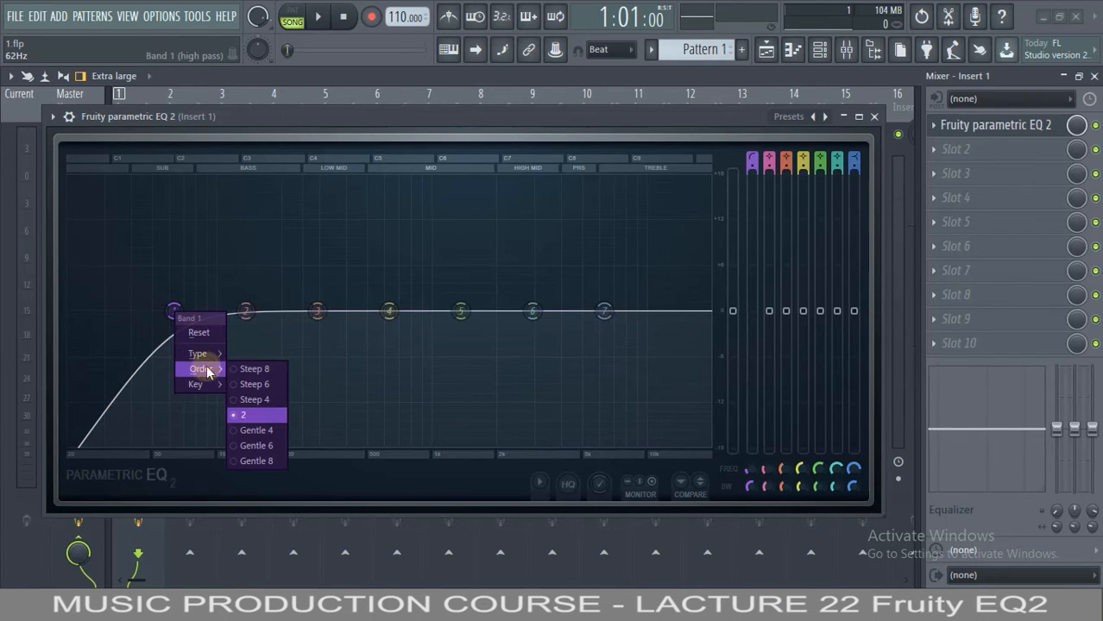
pyautogui.click(256, 400)
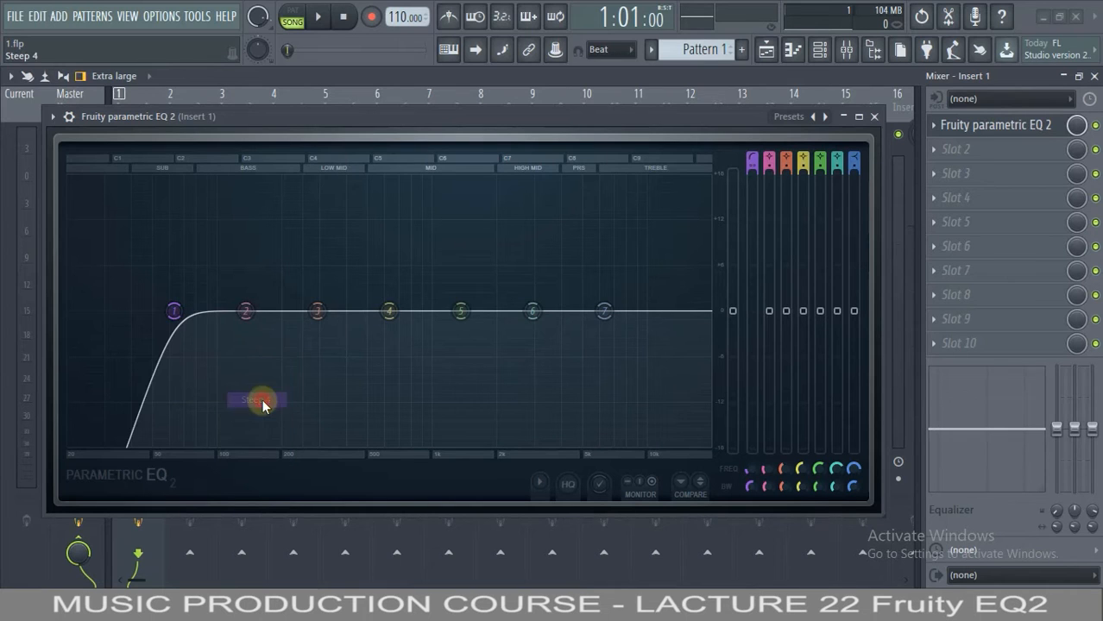
pyautogui.rightClick(173, 311)
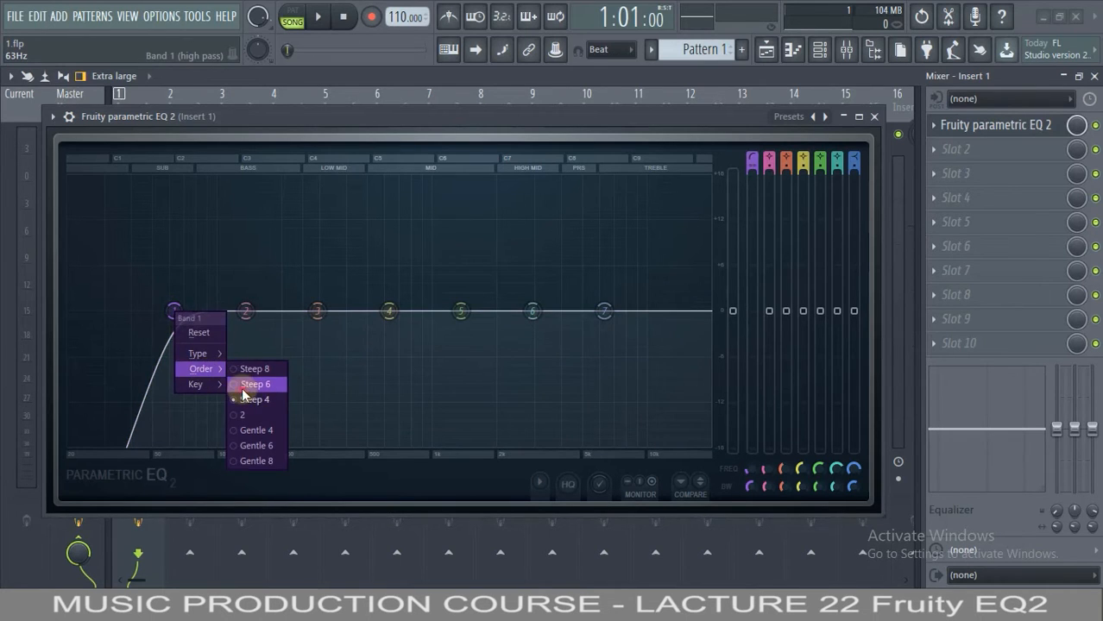
pyautogui.click(246, 388)
pyautogui.rightClick(176, 315)
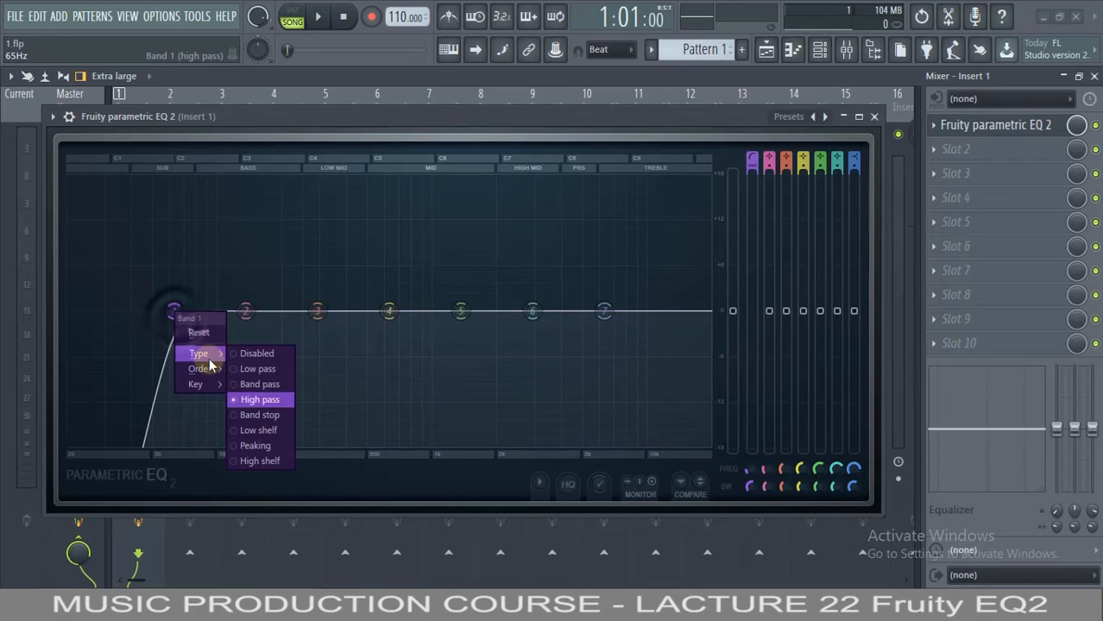
pyautogui.moveTo(203, 368)
# Step: Move high-pass band 1 down to about 41 Hz, and raise its frequency to about 219 Hz
pyautogui.moveTo(173, 311); pyautogui.dragTo(134, 312)
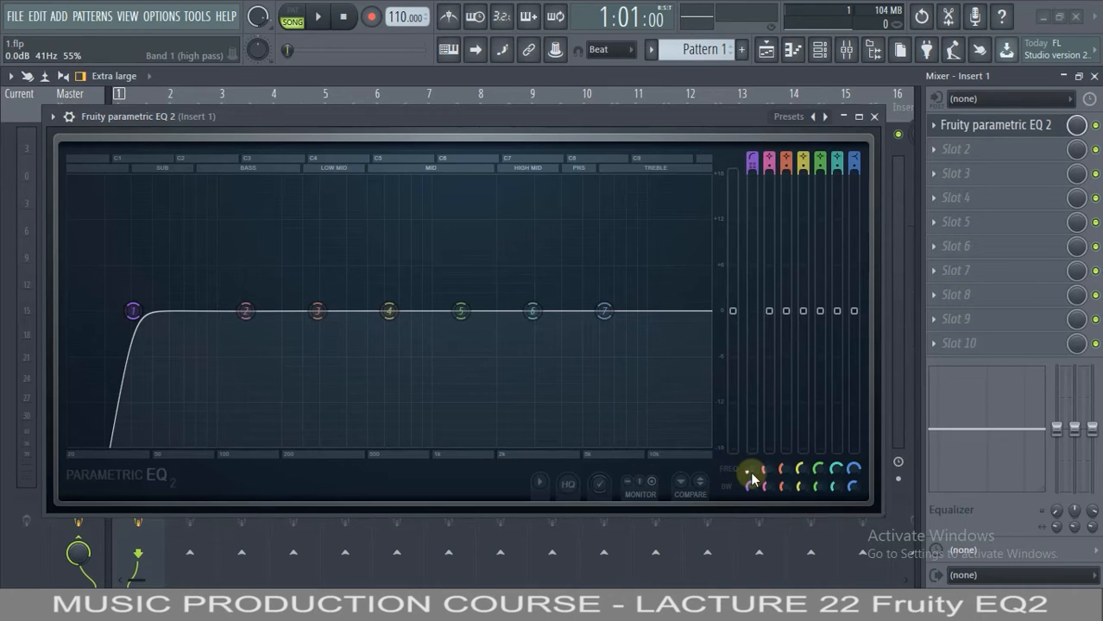
pyautogui.moveTo(748, 468); pyautogui.dragTo(792, 274)
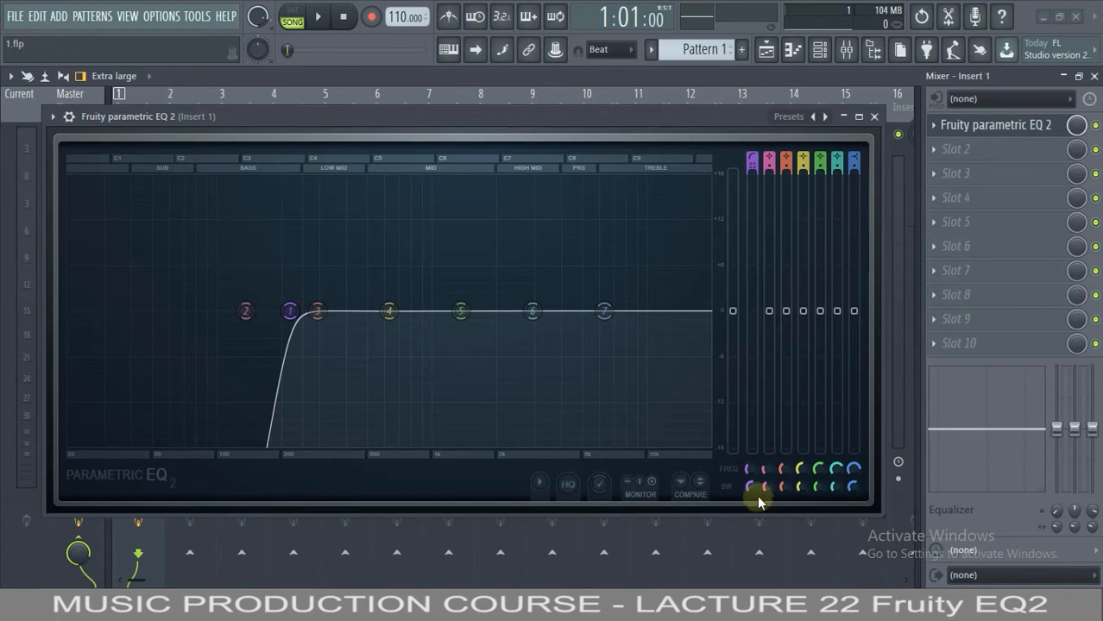
# Step: Vary the bandwidth of high-pass band 1 between about 30% and 70%, and reset the band
pyautogui.moveTo(751, 492); pyautogui.dragTo(714, 496)
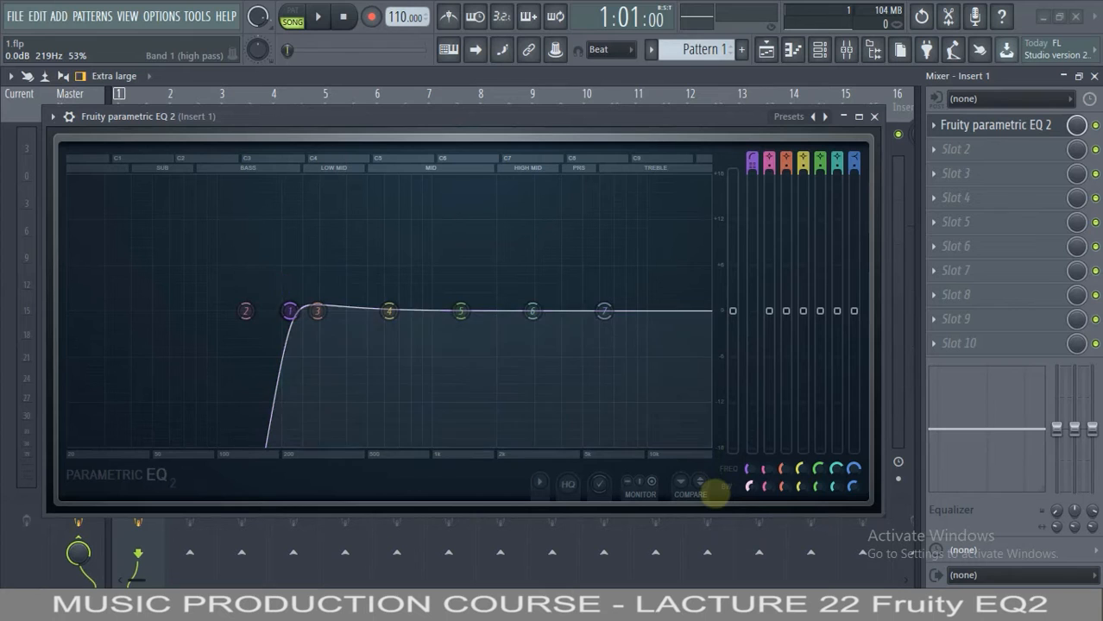
pyautogui.rightClick(749, 486)
pyautogui.click(770, 350)
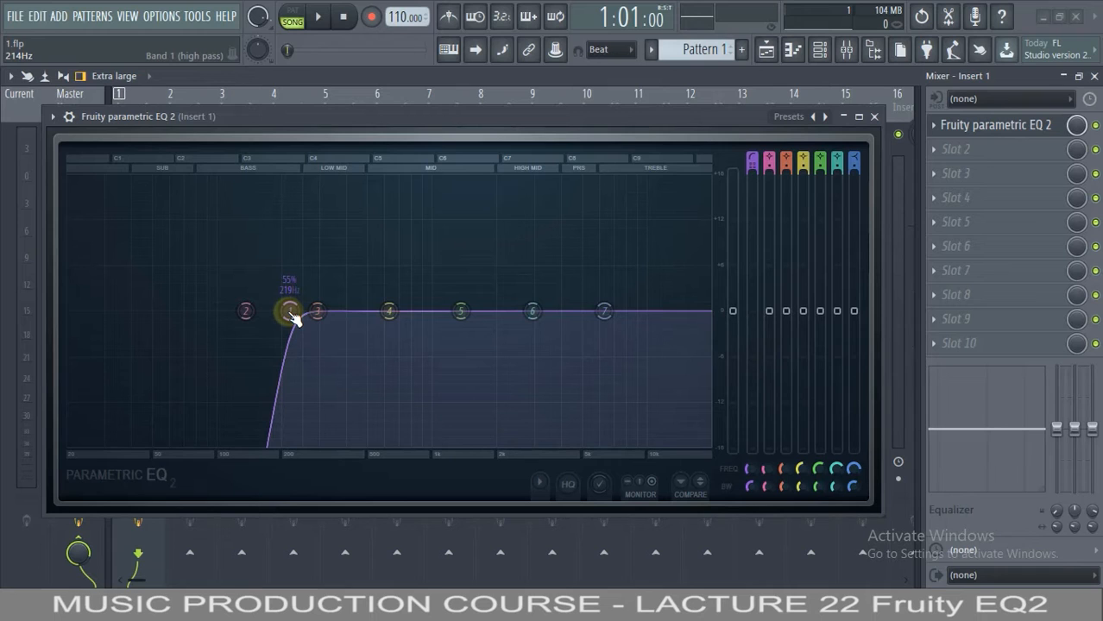
pyautogui.scroll(3, 293, 318)
pyautogui.scroll(-6, 294, 318)
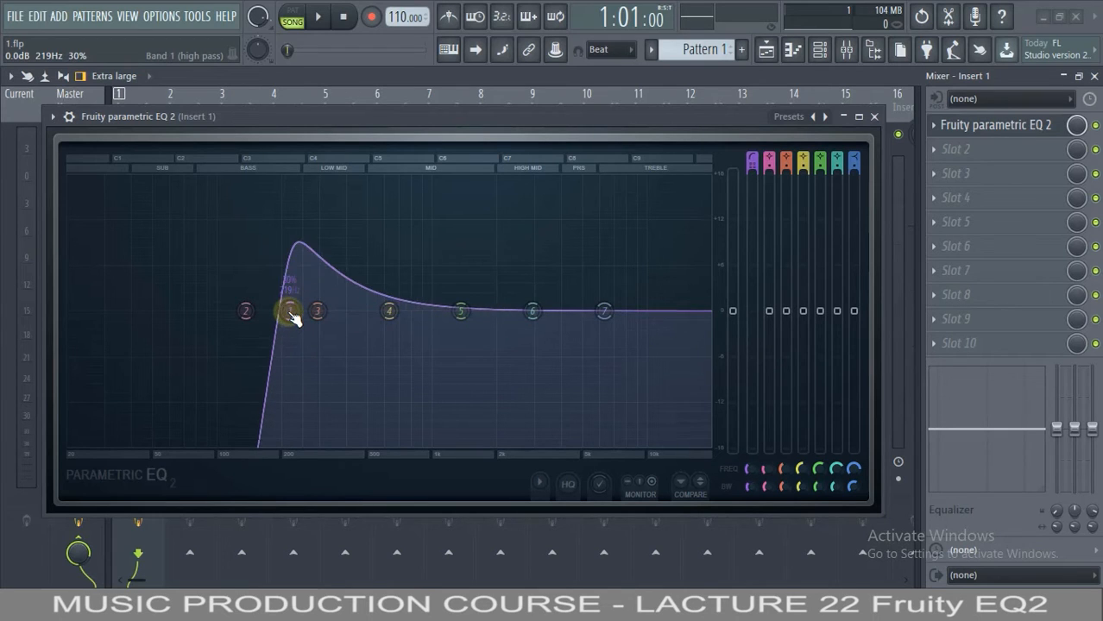
pyautogui.scroll(4, 293, 317)
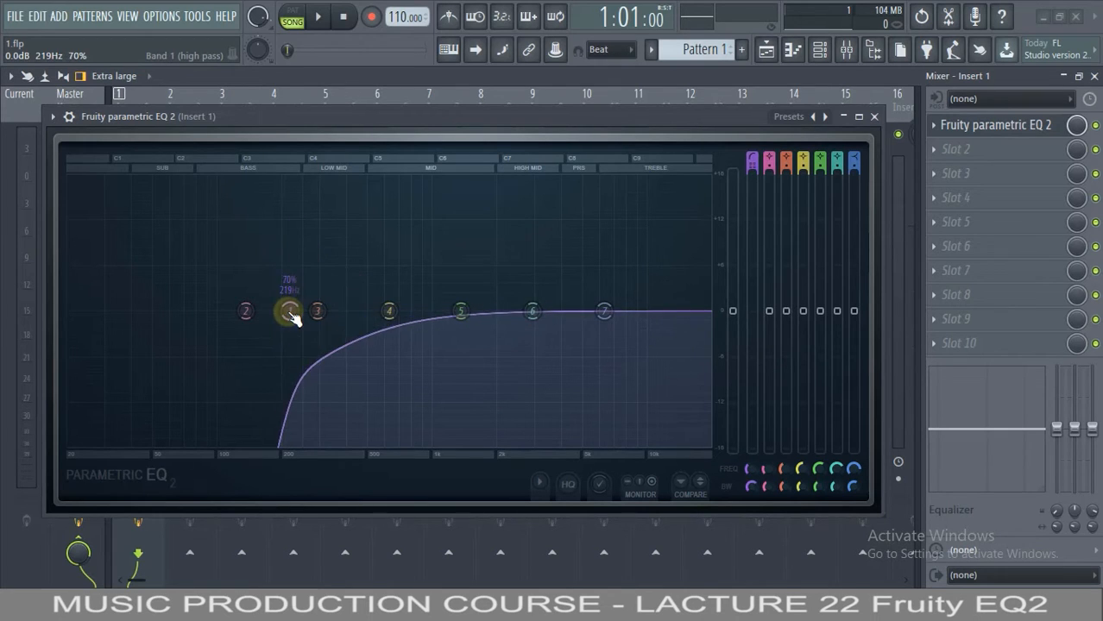
pyautogui.scroll(-4, 293, 318)
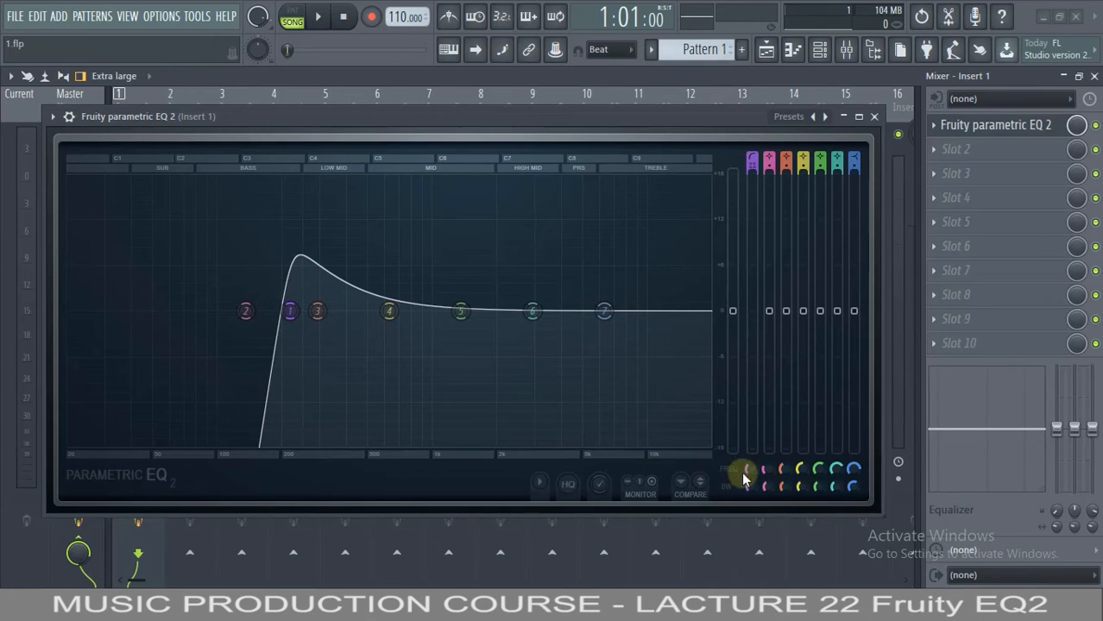
pyautogui.rightClick(296, 332)
pyautogui.click(300, 334)
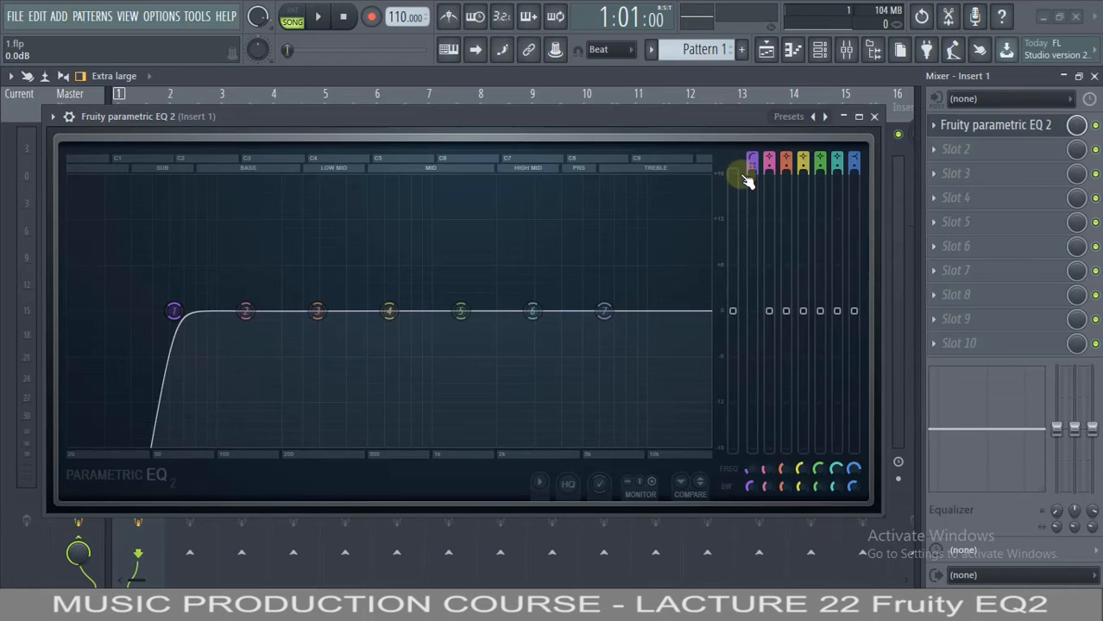
# Step: Check which slope order is selected in band 1's order options and compare it with the band's indicator
pyautogui.rightClick(173, 310)
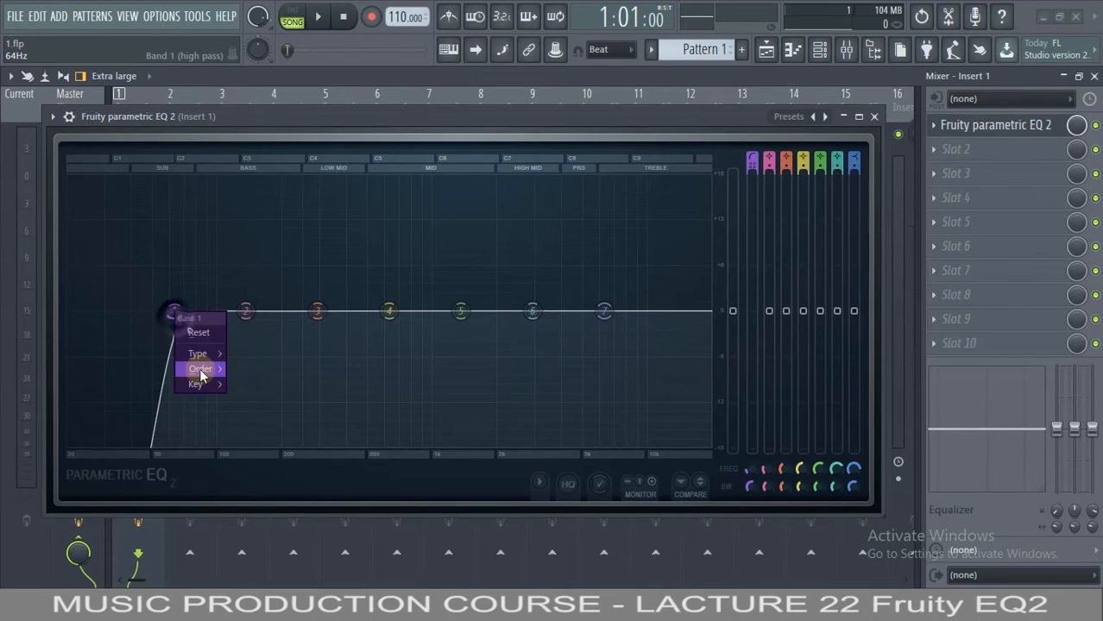
pyautogui.moveTo(200, 371)
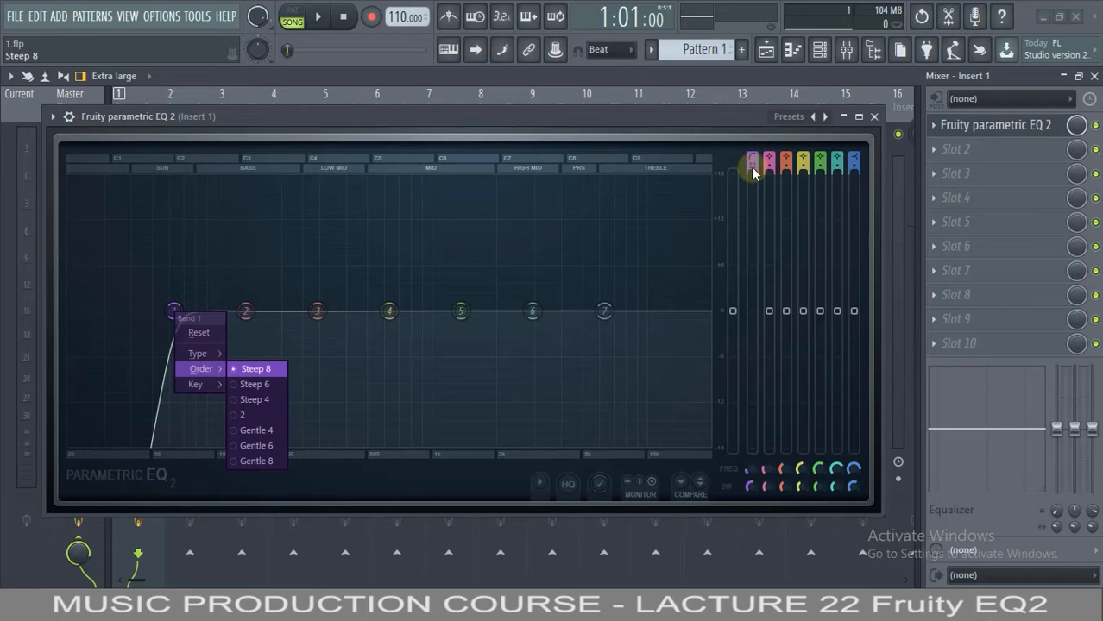
pyautogui.click(233, 124)
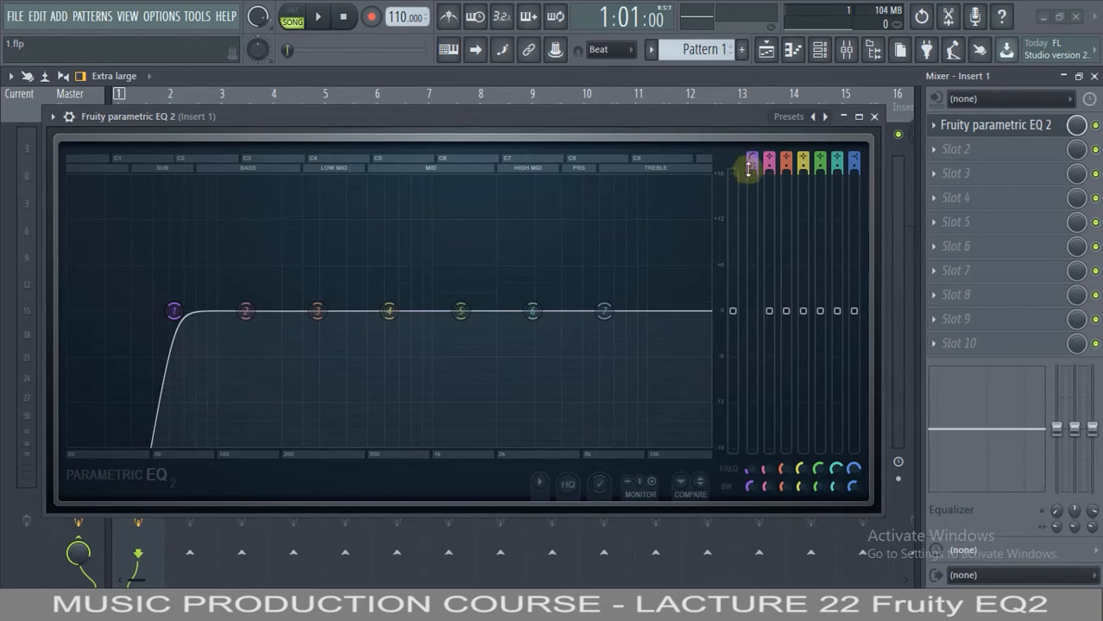
# Step: Cycle band 1 through the slope orders Steep 4, 2, Gentle 4 and Gentle 6, and set it back to Steep 8
pyautogui.scroll(-4, 754, 164)
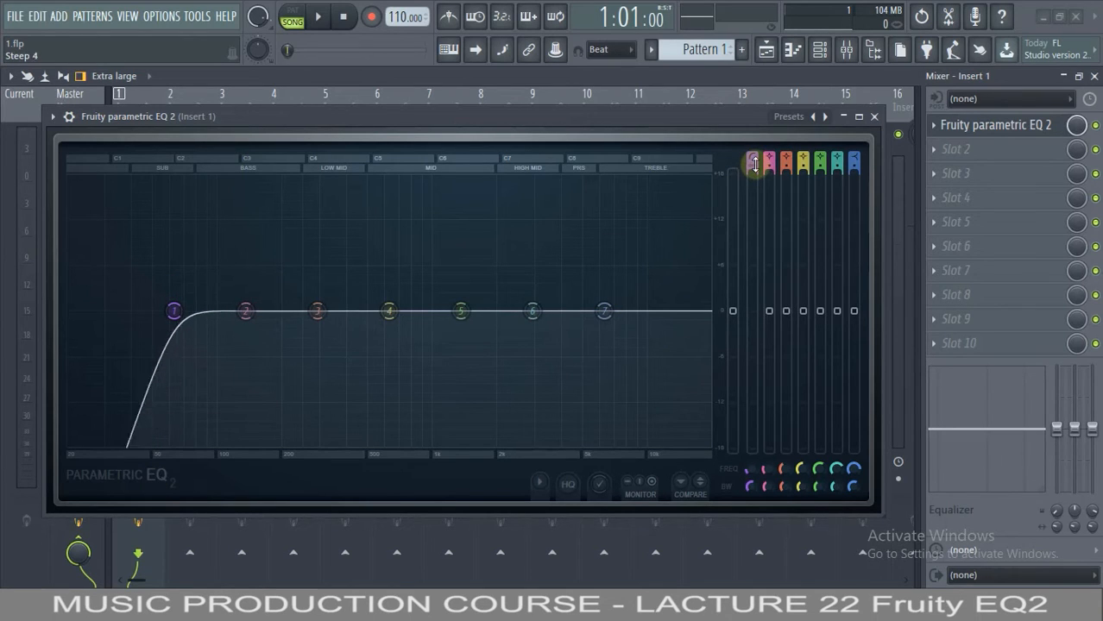
pyautogui.scroll(-2, 753, 164)
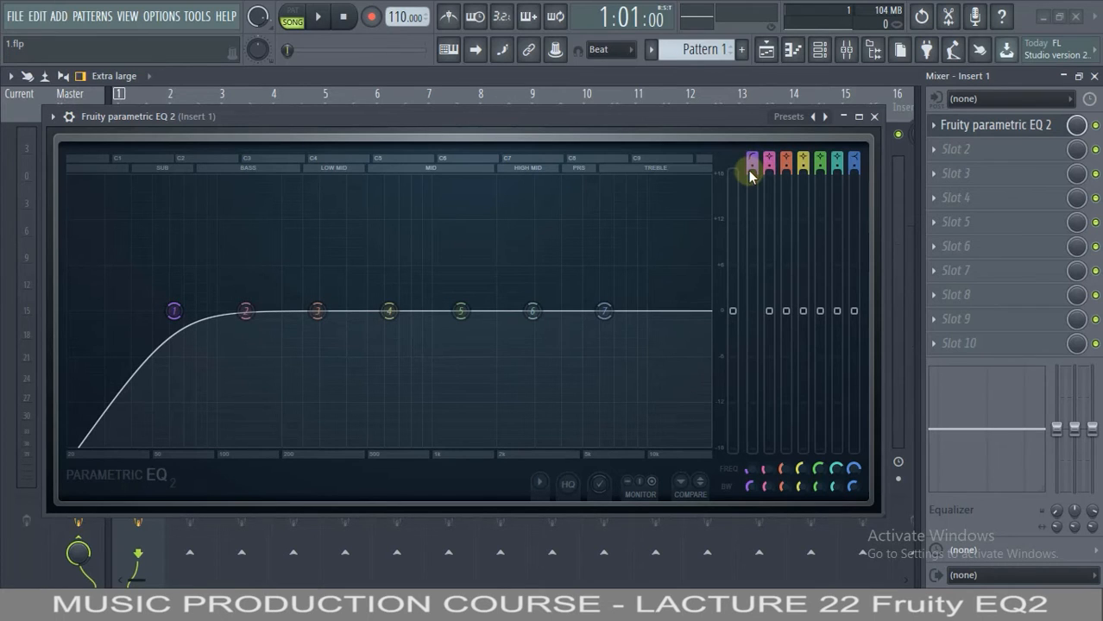
pyautogui.scroll(2, 752, 167)
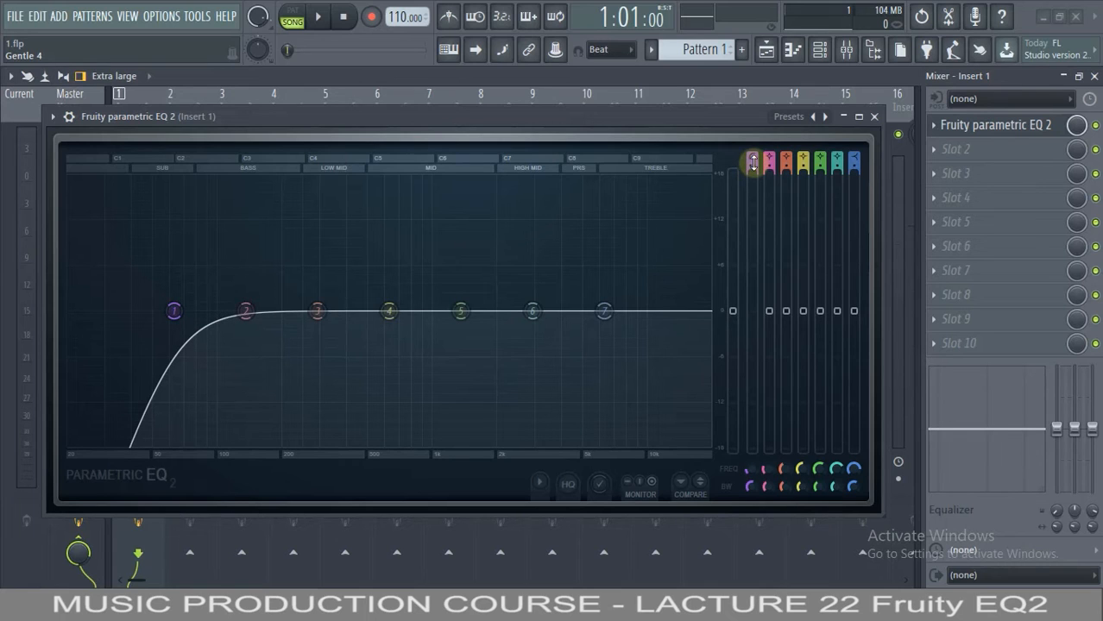
pyautogui.scroll(2, 753, 176)
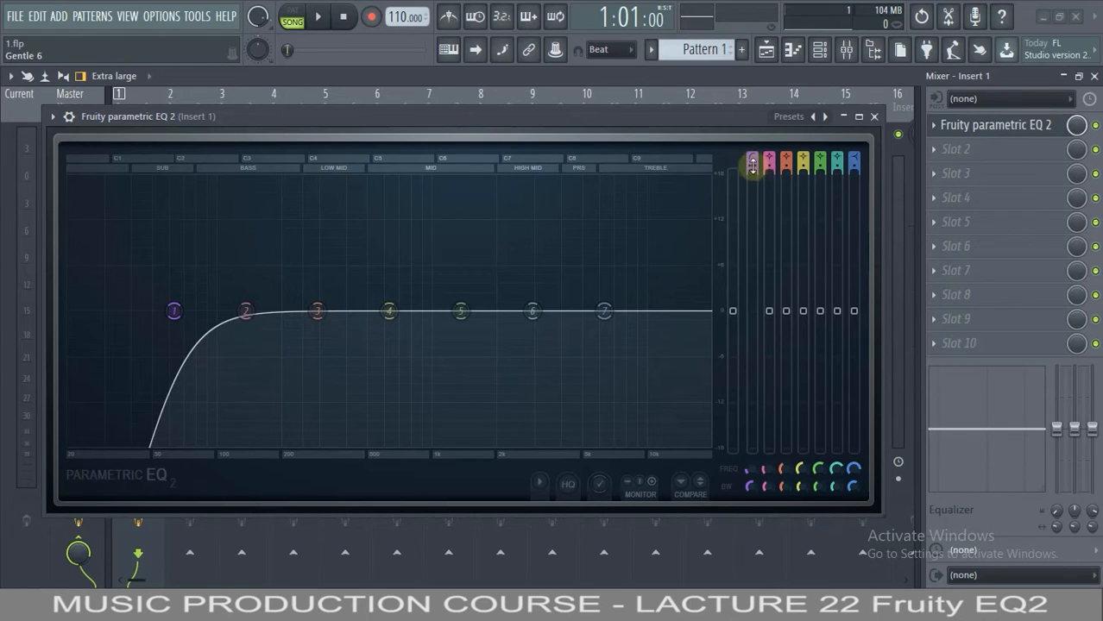
pyautogui.scroll(1, 752, 167)
pyautogui.click(231, 373)
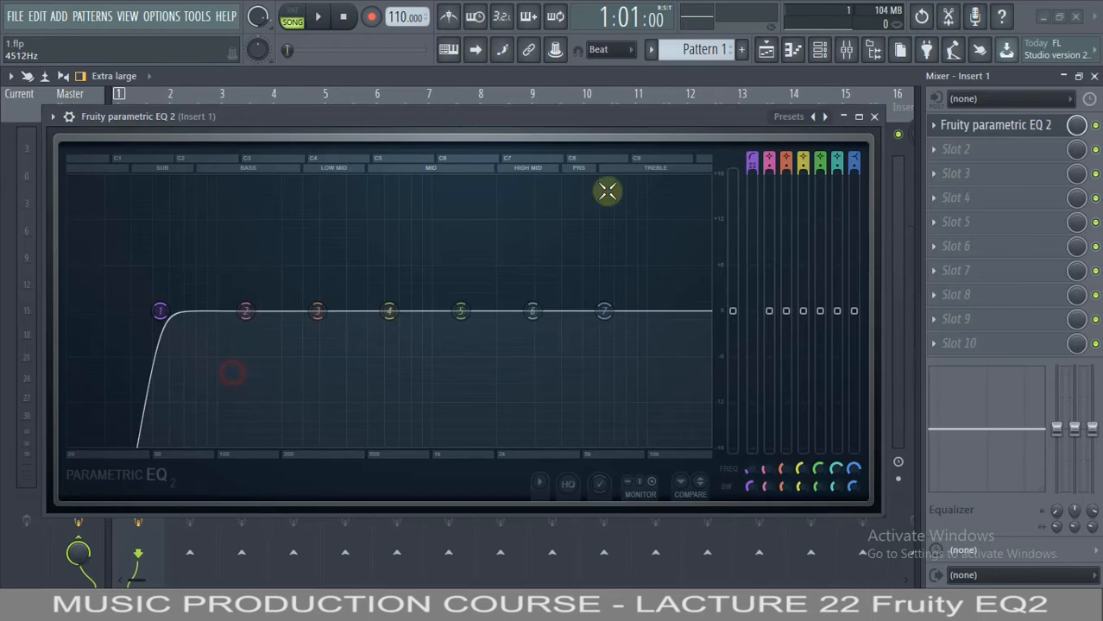
# Step: Move peaking band 2 to about 167 Hz and reset the band
pyautogui.scroll(-3, 756, 169)
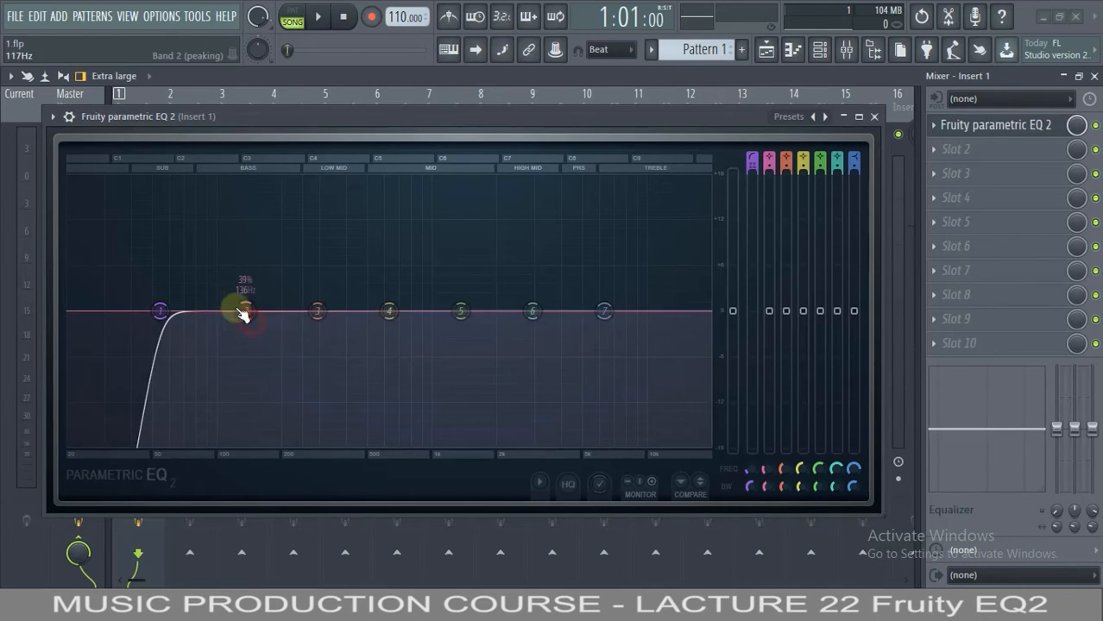
pyautogui.moveTo(245, 309)
pyautogui.mouseDown()
pyautogui.moveTo(197, 160)
pyautogui.moveTo(285, 89)
pyautogui.moveTo(719, 81)
pyautogui.moveTo(340, 219)
pyautogui.moveTo(311, 287)
pyautogui.moveTo(322, 308)
pyautogui.moveTo(259, 280)
pyautogui.moveTo(263, 312)
pyautogui.mouseUp()
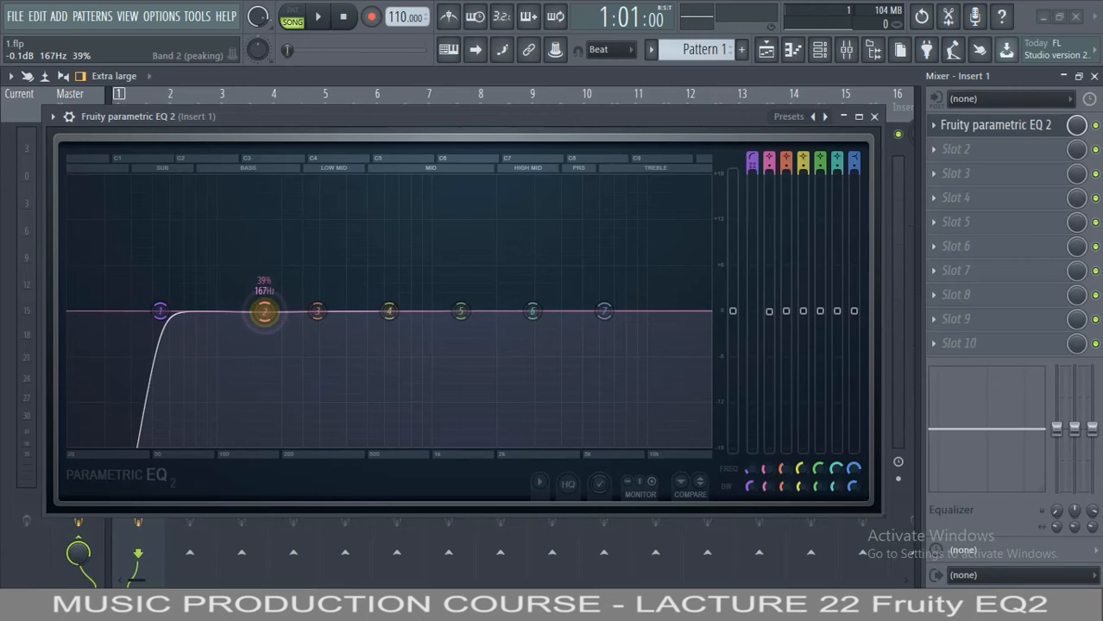
pyautogui.rightClick(263, 312)
pyautogui.click(278, 336)
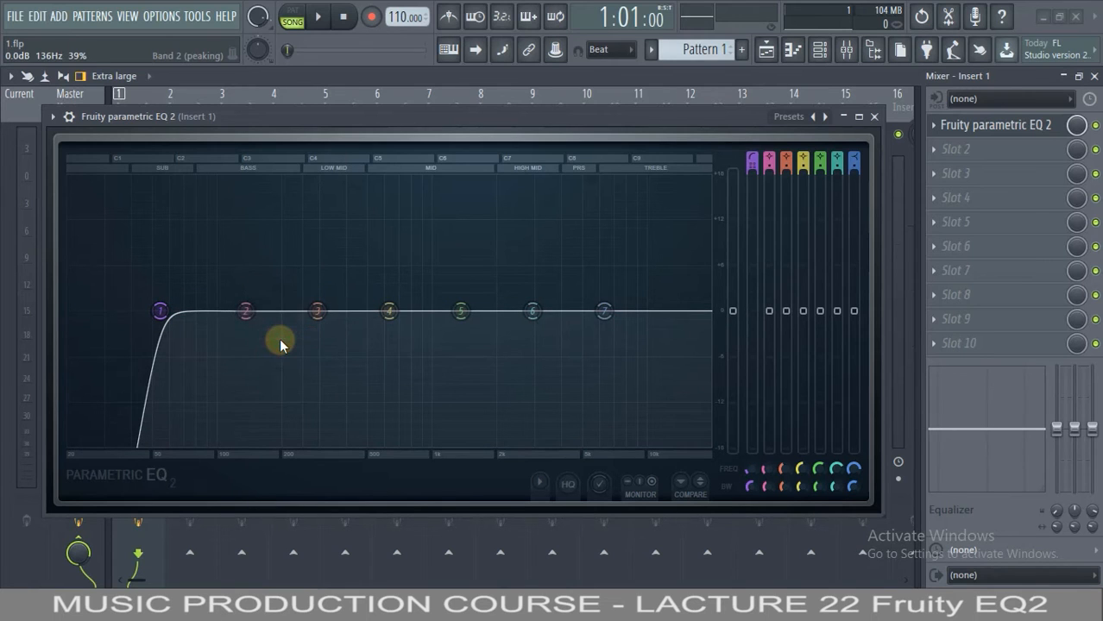
# Step: Review the filter type options of band 7 and locate its type indicator above the level sliders
pyautogui.rightClick(604, 310)
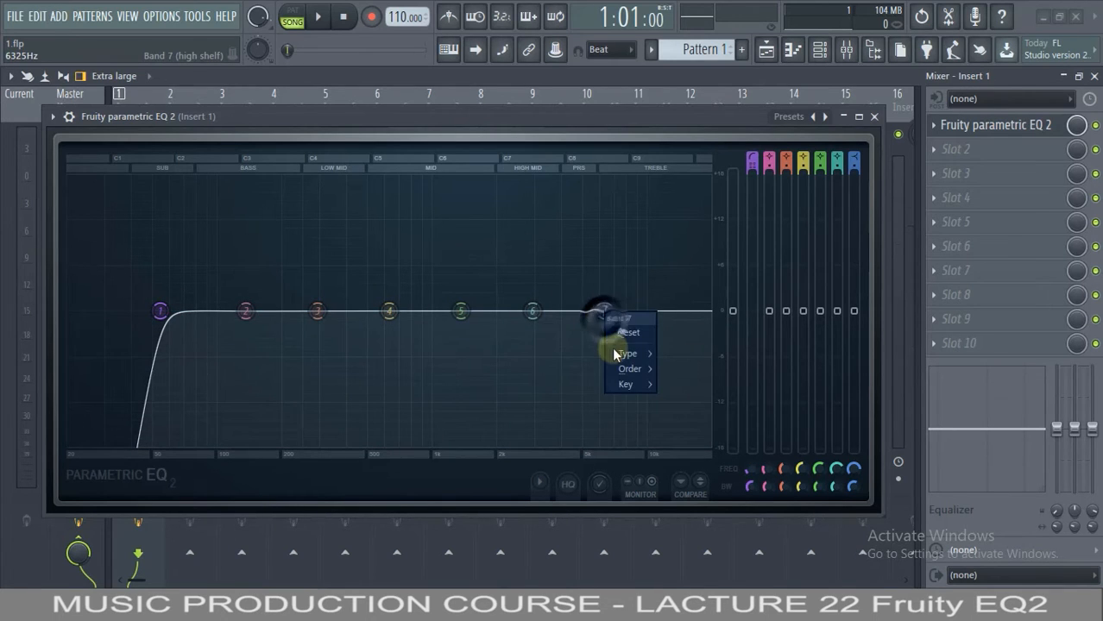
pyautogui.moveTo(615, 355)
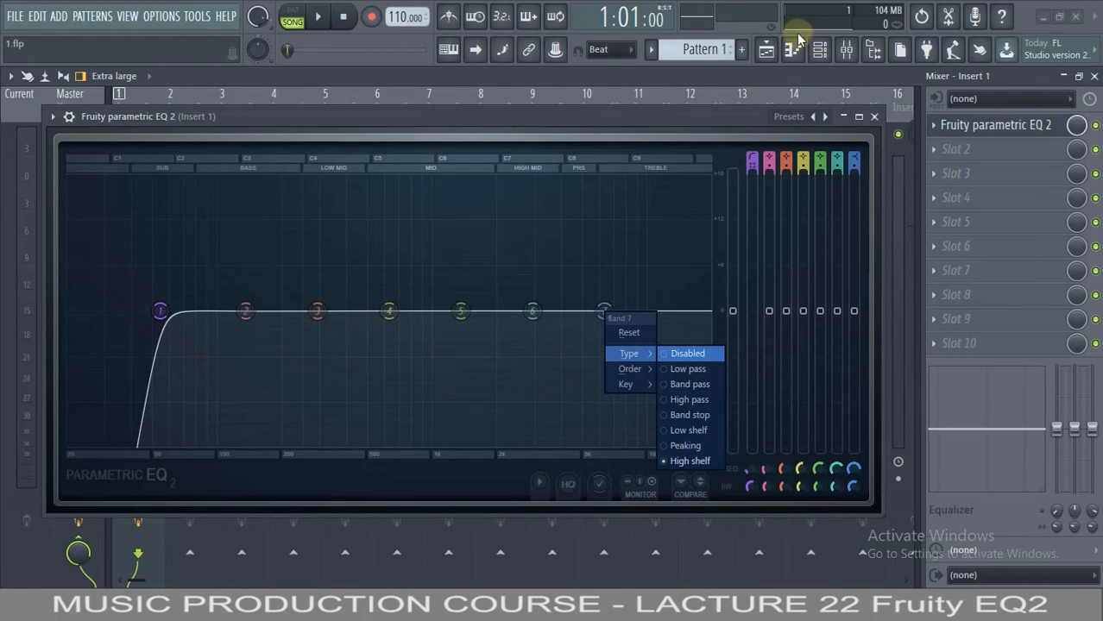
pyautogui.press('Up')
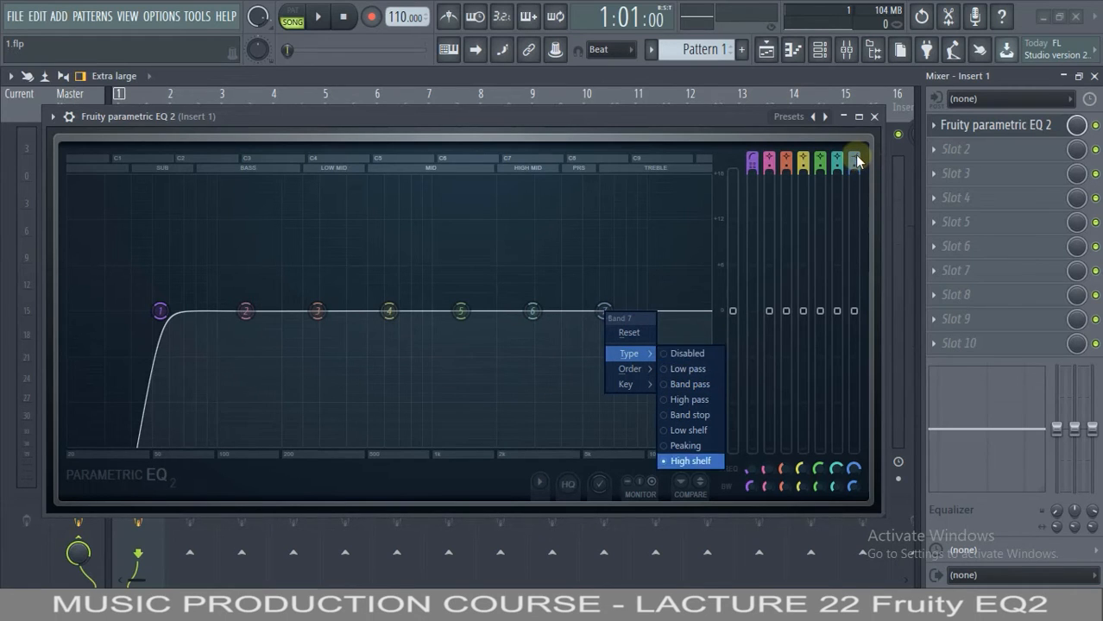
pyautogui.click(459, 113)
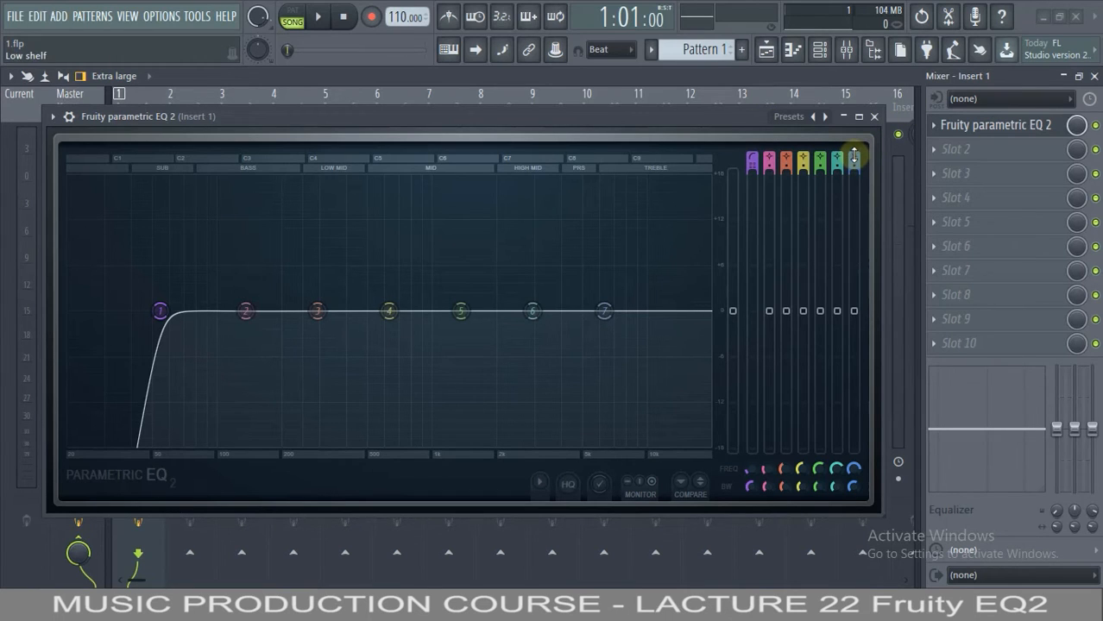
# Step: Switch band 7 through the Low shelf, High pass and Band pass filter types, ending on Low pass
pyautogui.scroll(-1, 854, 155)
pyautogui.scroll(-1, 853, 155)
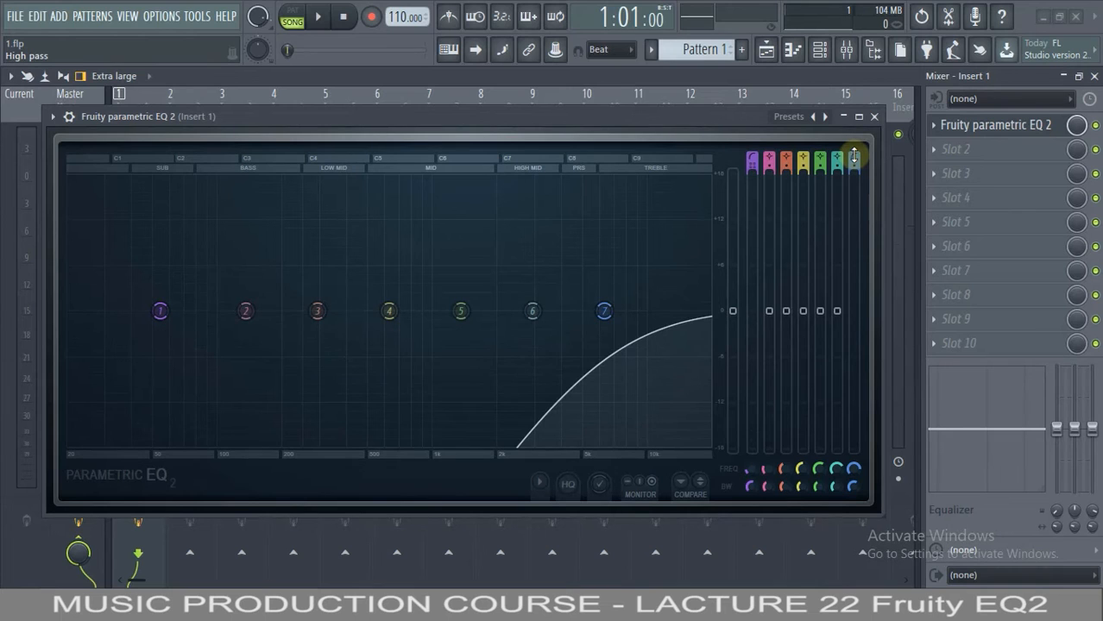
pyautogui.scroll(-1, 853, 155)
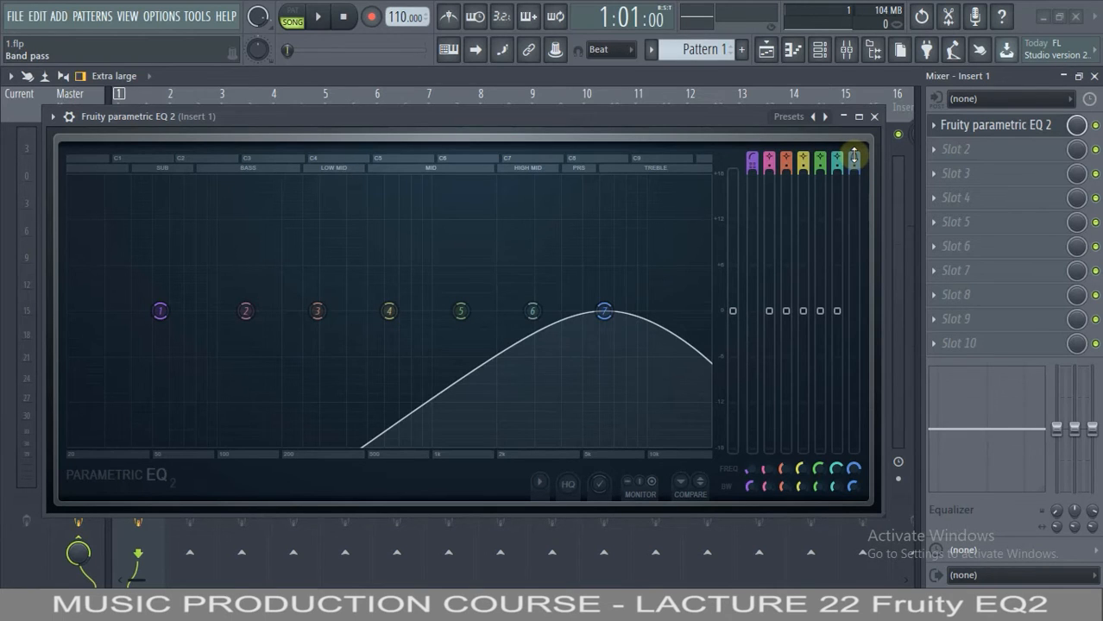
pyautogui.scroll(-1, 853, 155)
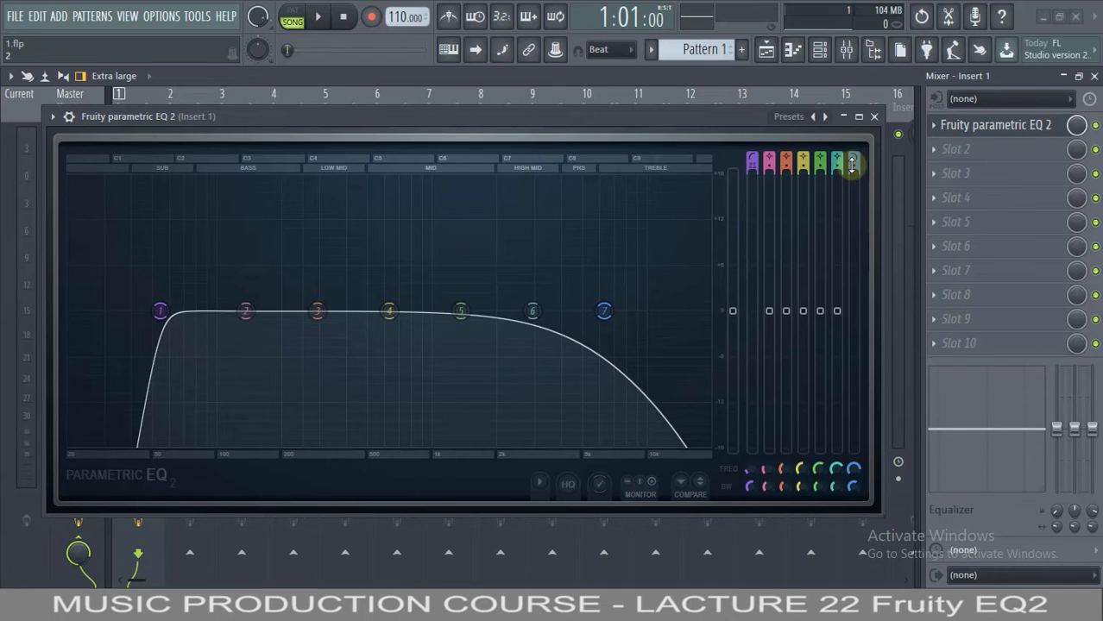
# Step: Compare slope orders Steep 8 and Gentle 8 on low-pass band 7, keep Steep 8, and move the band up to about 10 kHz
pyautogui.scroll(1, 852, 165)
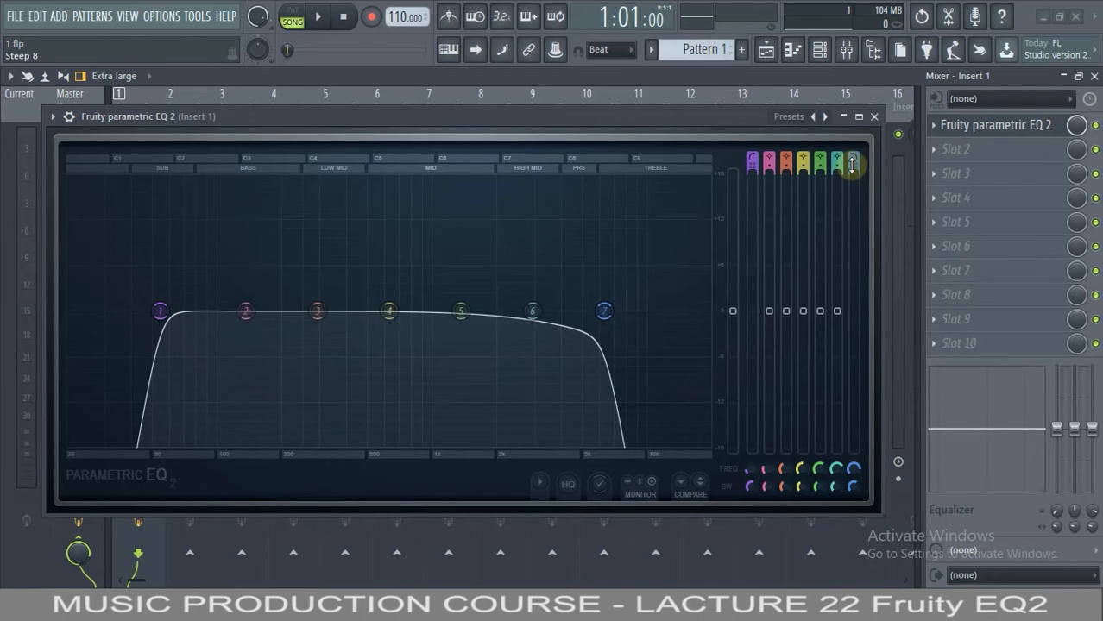
pyautogui.scroll(-2, 851, 165)
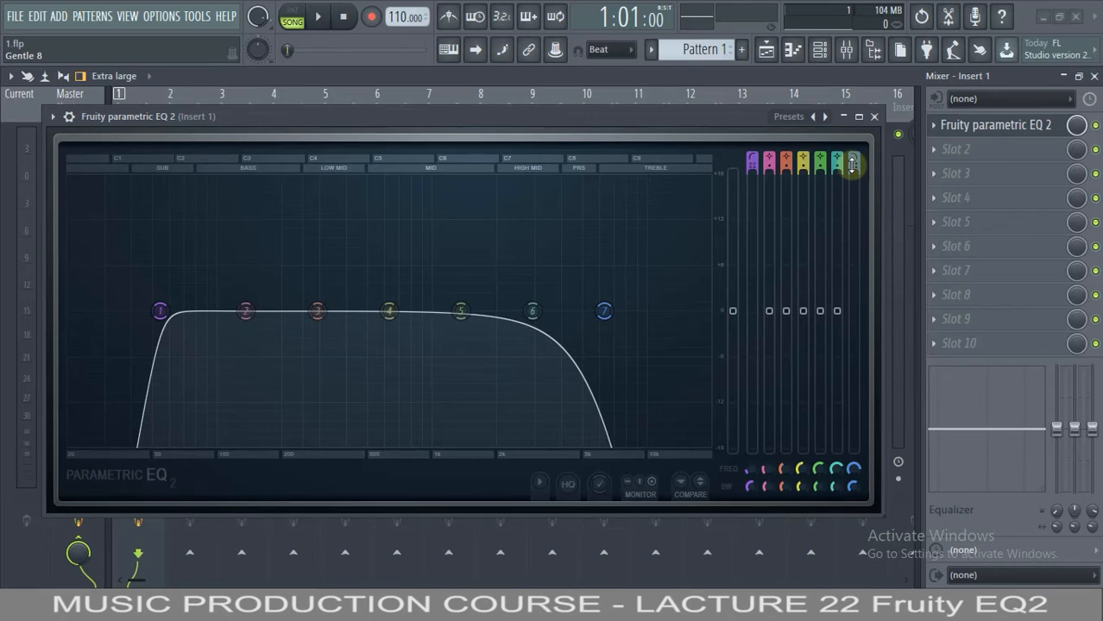
pyautogui.scroll(1, 852, 165)
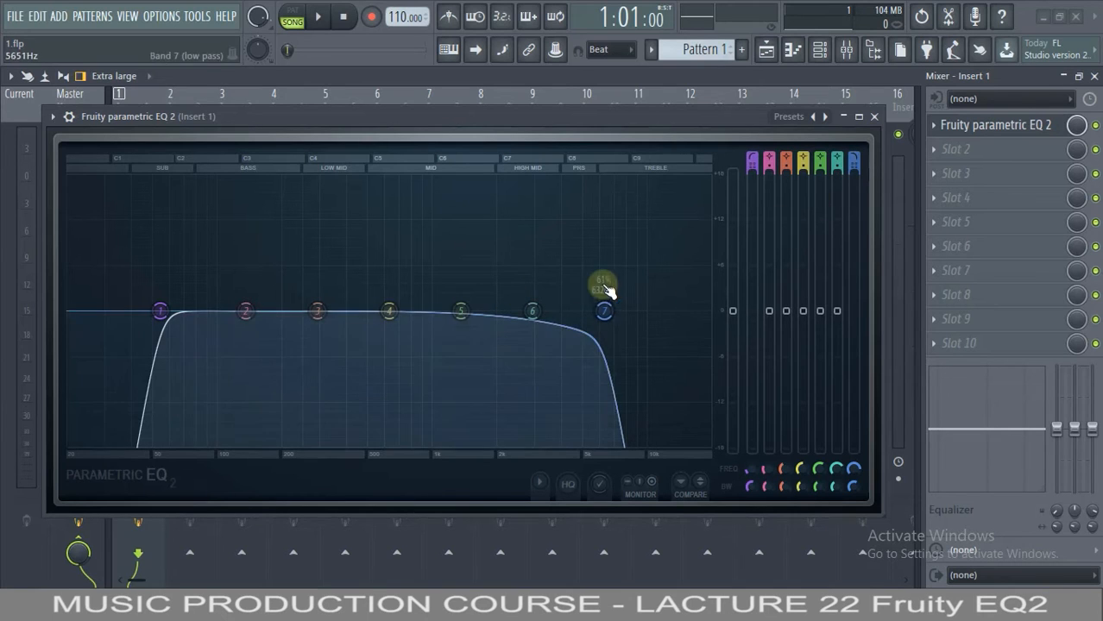
pyautogui.rightClick(607, 311)
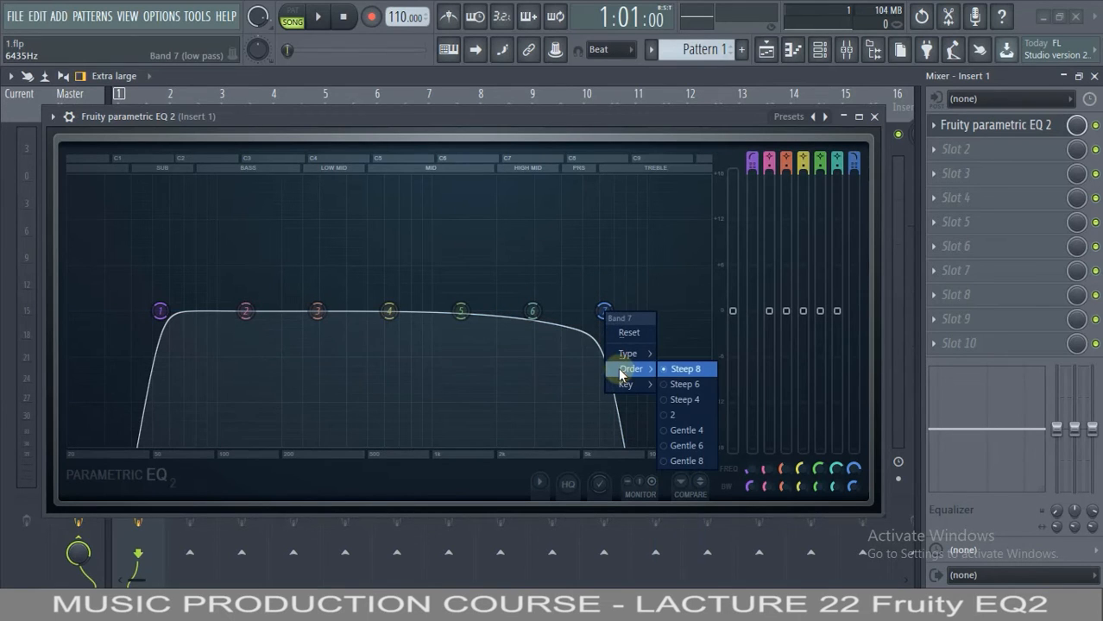
pyautogui.click(686, 370)
pyautogui.moveTo(604, 311); pyautogui.dragTo(645, 311)
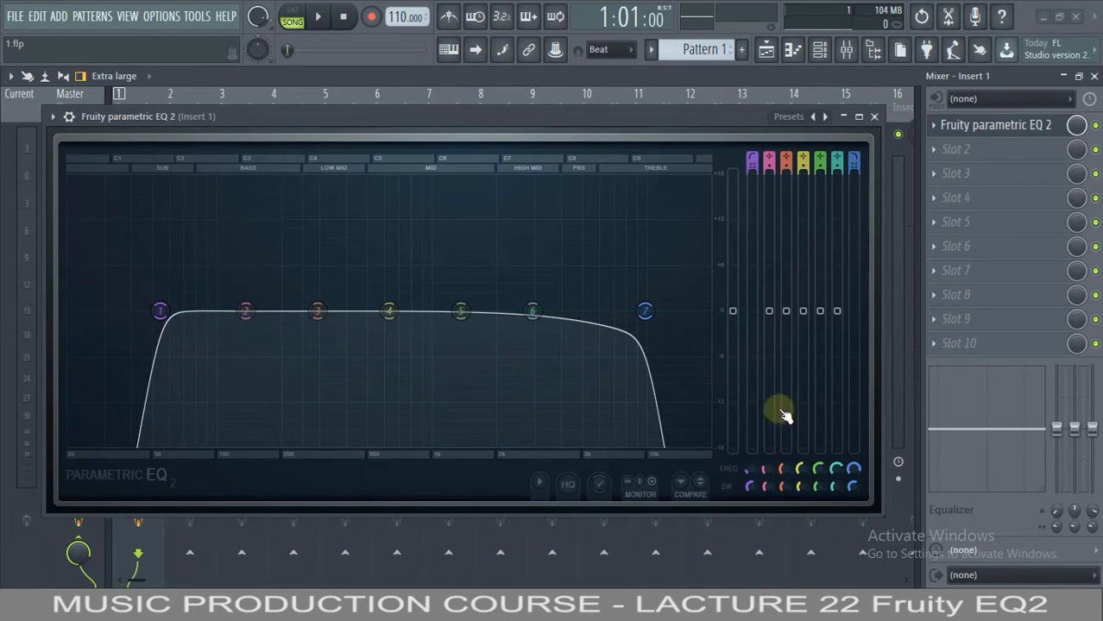
# Step: In the Insert 1 mixer equalizer, cut the low and high bands to -18 and boost the mid band to 5.3
pyautogui.moveTo(1056, 429); pyautogui.dragTo(1056, 490)
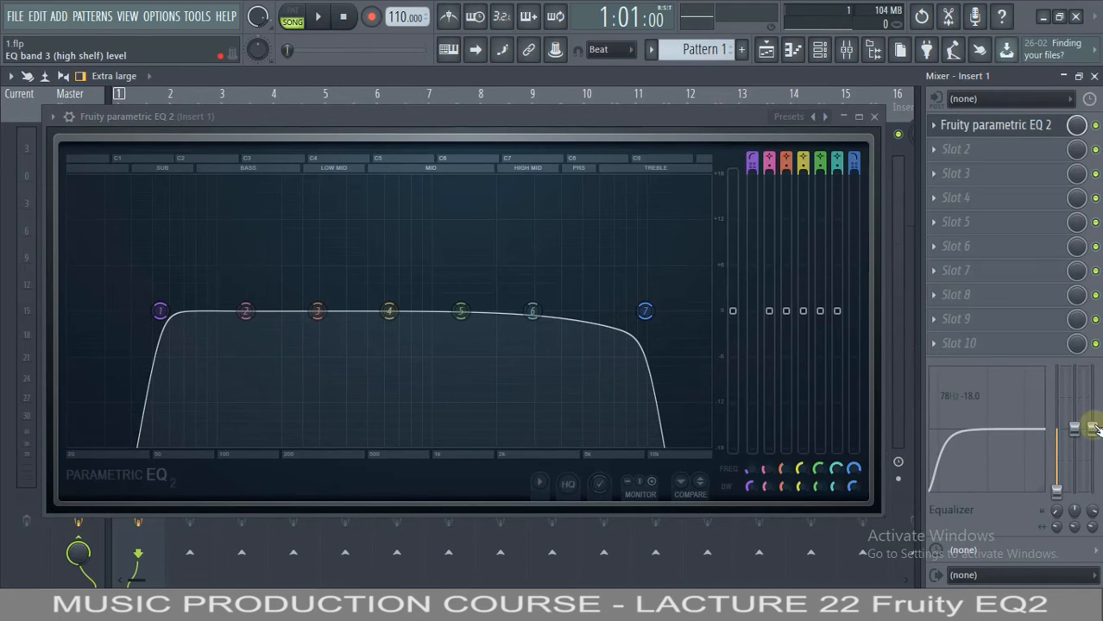
pyautogui.moveTo(1092, 429); pyautogui.dragTo(1092, 491)
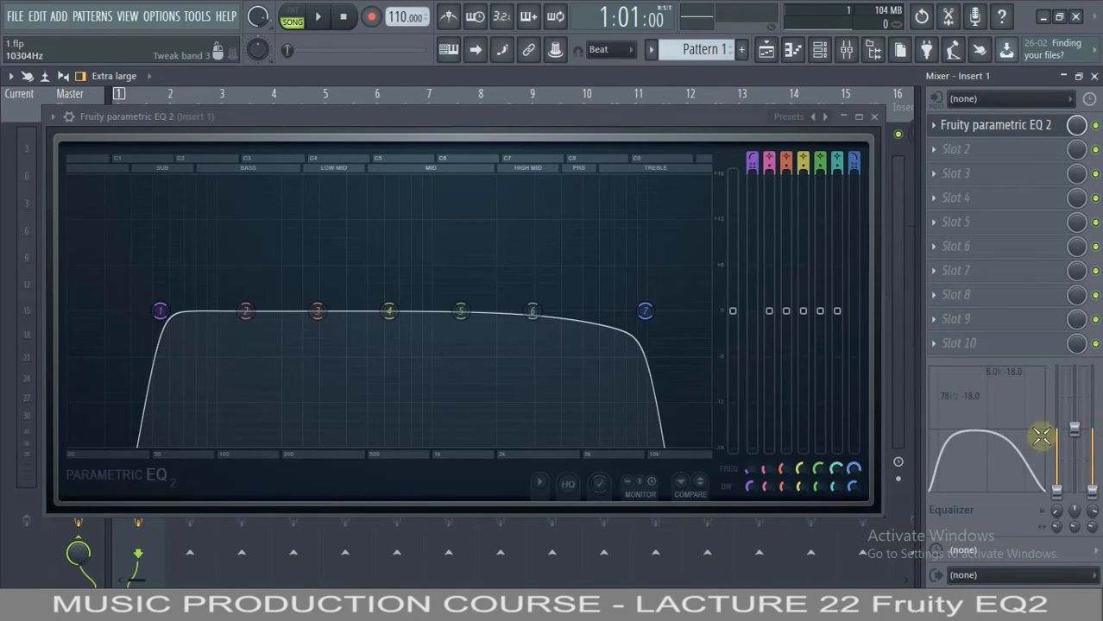
pyautogui.moveTo(1075, 427); pyautogui.dragTo(1074, 408)
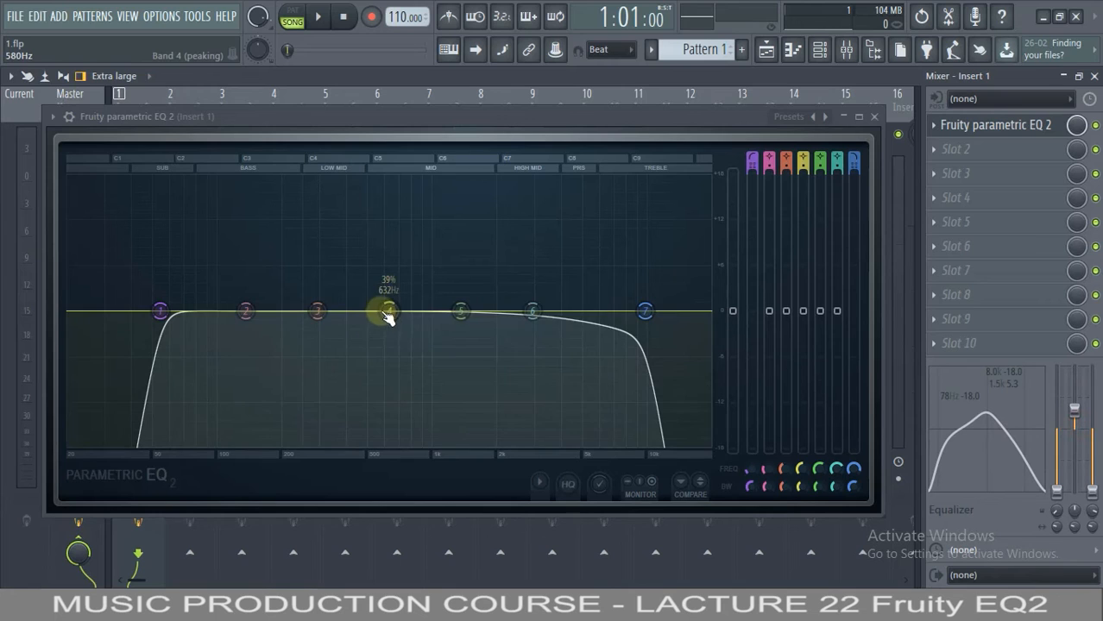
# Step: Raise peaking band 4 at about 660 Hz and change its type to Band pass
pyautogui.moveTo(388, 318); pyautogui.dragTo(391, 284)
pyautogui.rightClick(393, 287)
pyautogui.moveTo(410, 341)
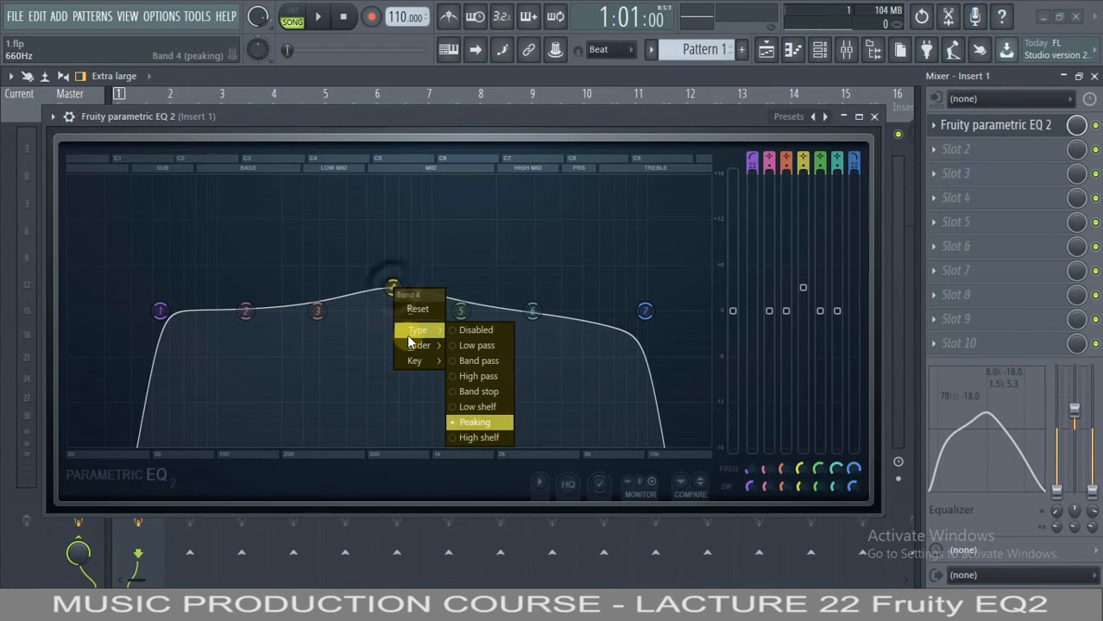
pyautogui.click(477, 363)
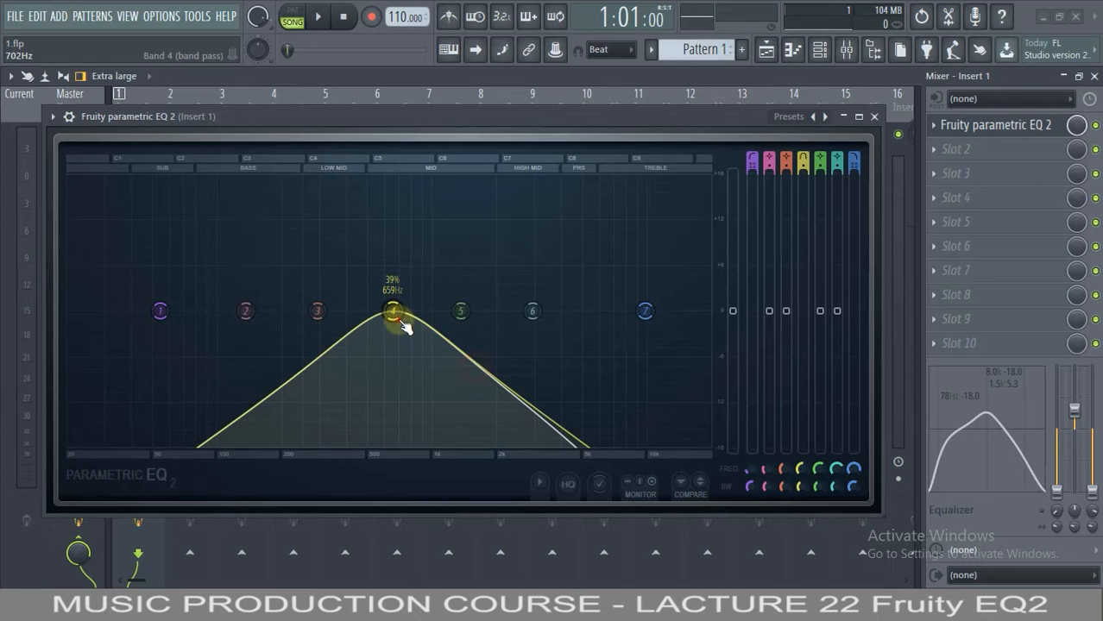
# Step: Move band-pass band 4 up to about 708 Hz, reset the band, and change its type to Low shelf
pyautogui.moveTo(390, 313)
pyautogui.mouseDown()
pyautogui.moveTo(419, 310)
pyautogui.moveTo(283, 311)
pyautogui.moveTo(539, 311)
pyautogui.moveTo(399, 311)
pyautogui.mouseUp()
pyautogui.rightClick(399, 310)
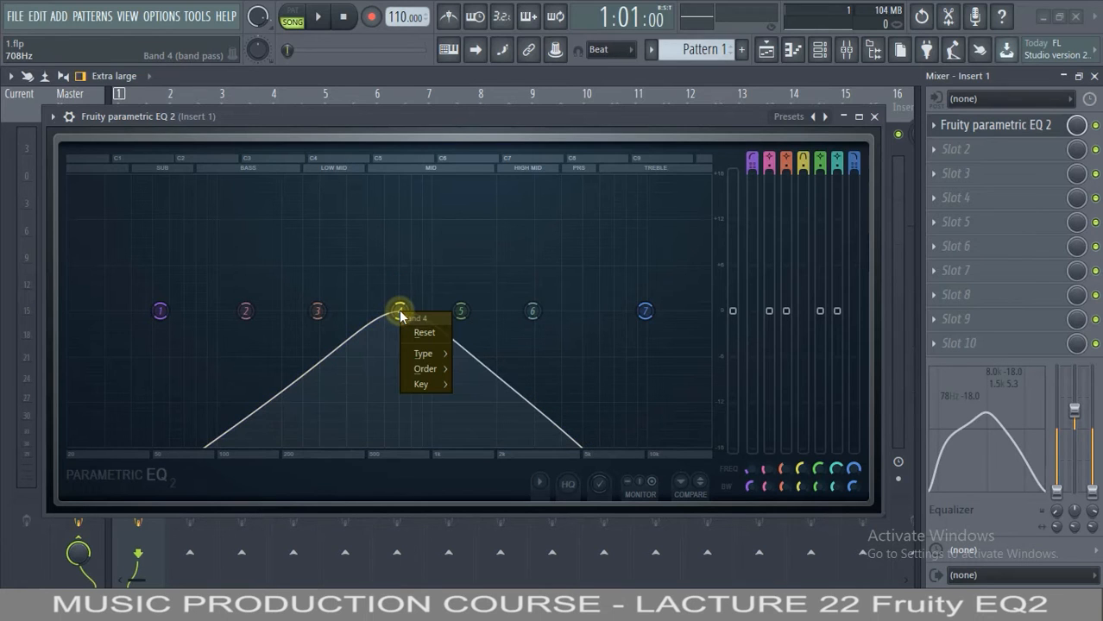
pyautogui.moveTo(400, 311); pyautogui.dragTo(388, 311)
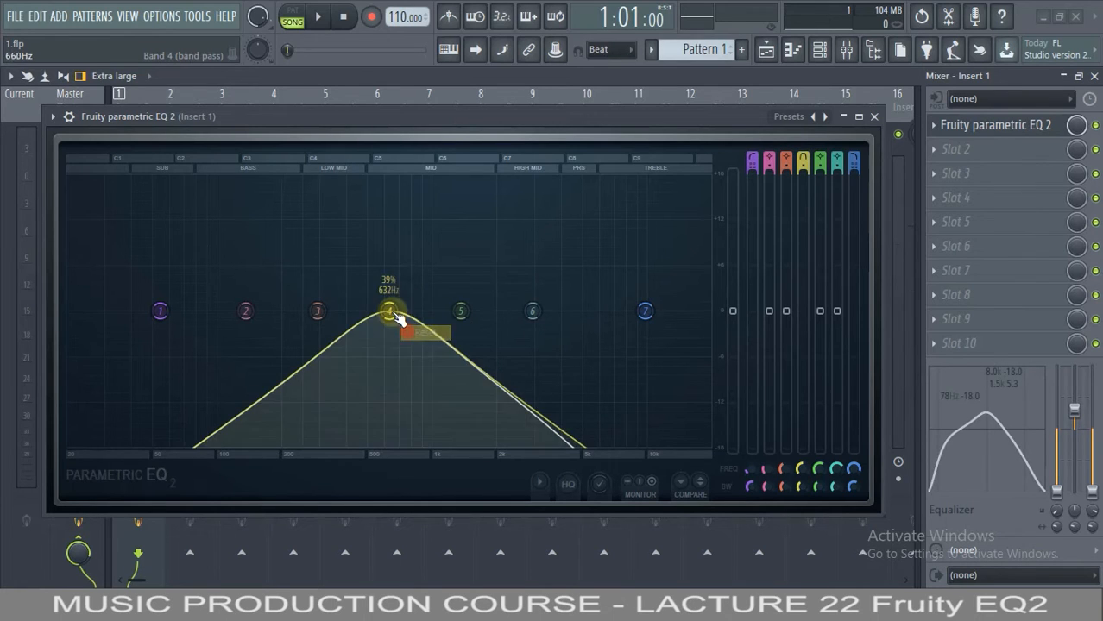
pyautogui.rightClick(390, 310)
pyautogui.moveTo(414, 354)
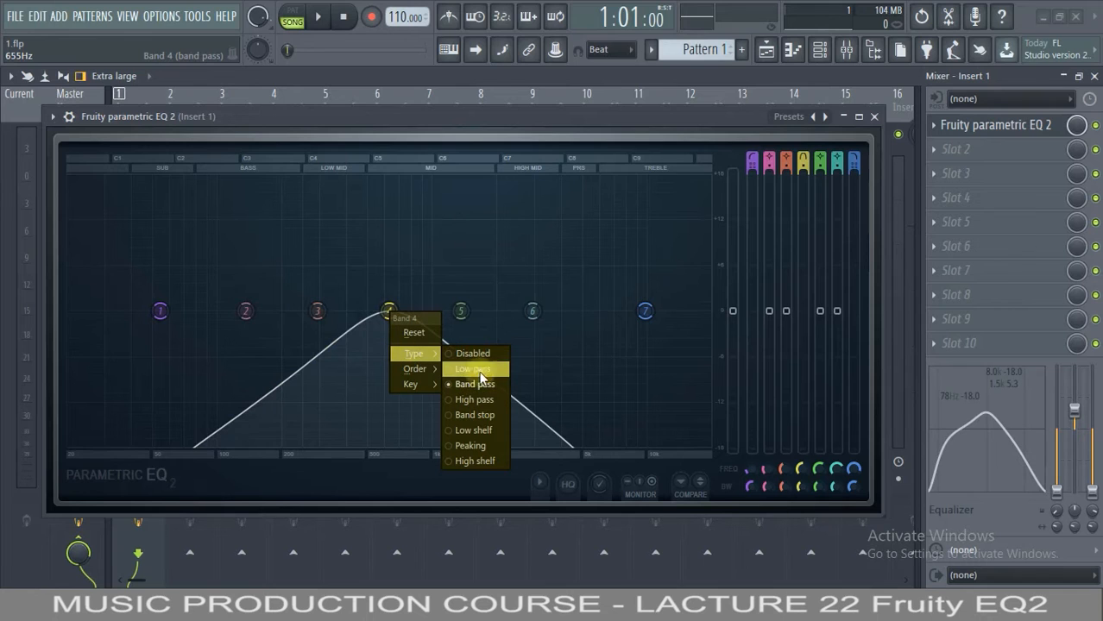
pyautogui.click(473, 433)
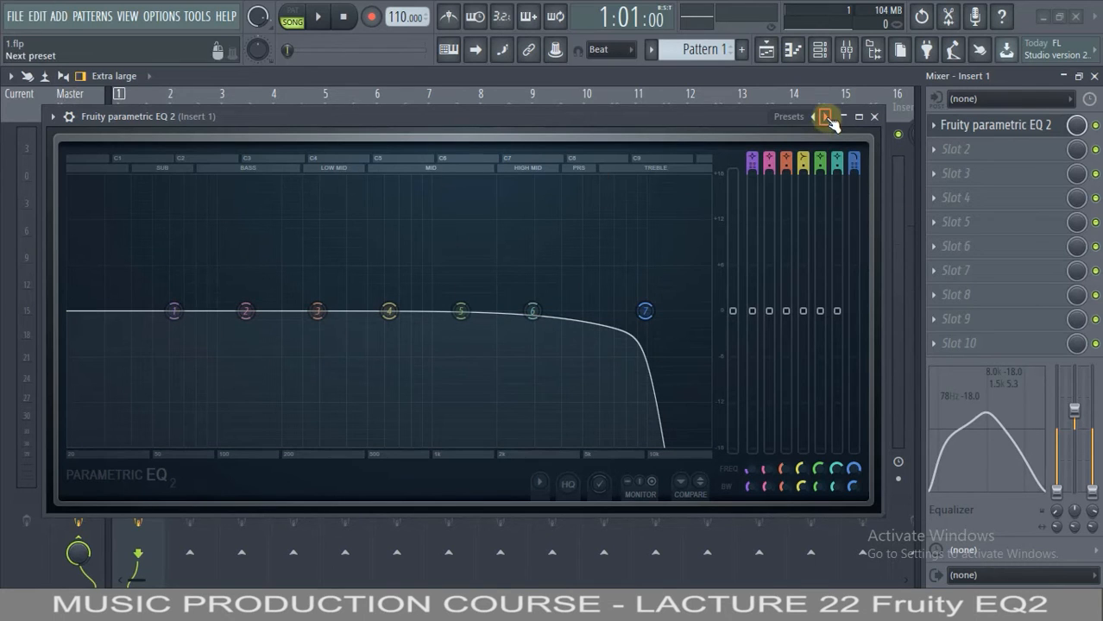
# Step: Load the Default preset, and try raising low-shelf band 1 at about 47 Hz before resetting it
pyautogui.click(826, 117)
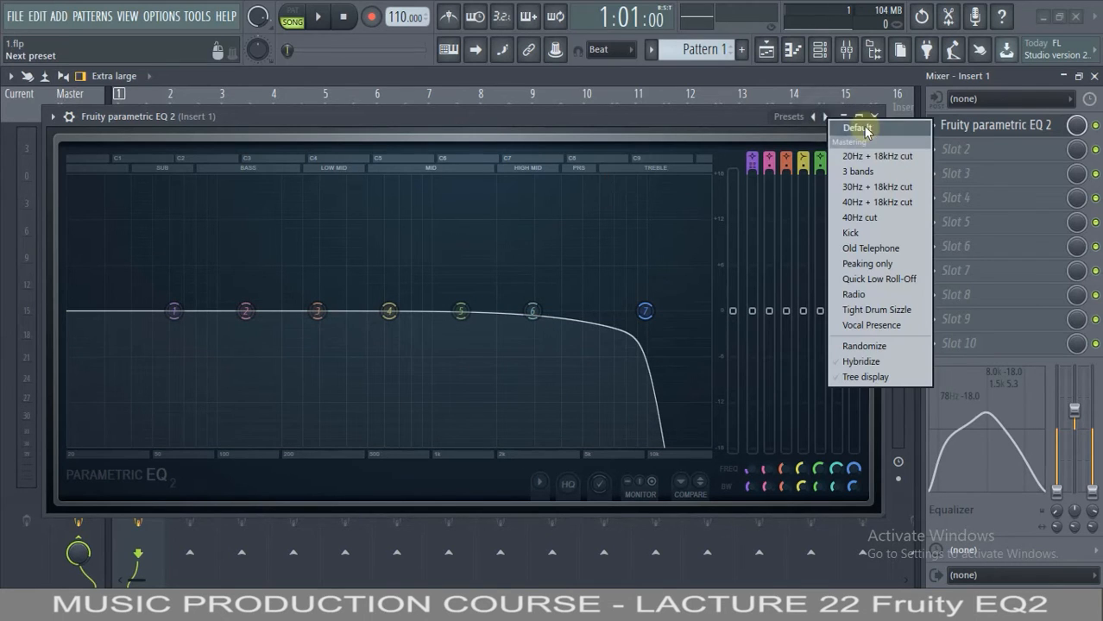
pyautogui.click(856, 130)
pyautogui.moveTo(170, 313); pyautogui.dragTo(146, 287)
pyautogui.rightClick(147, 288)
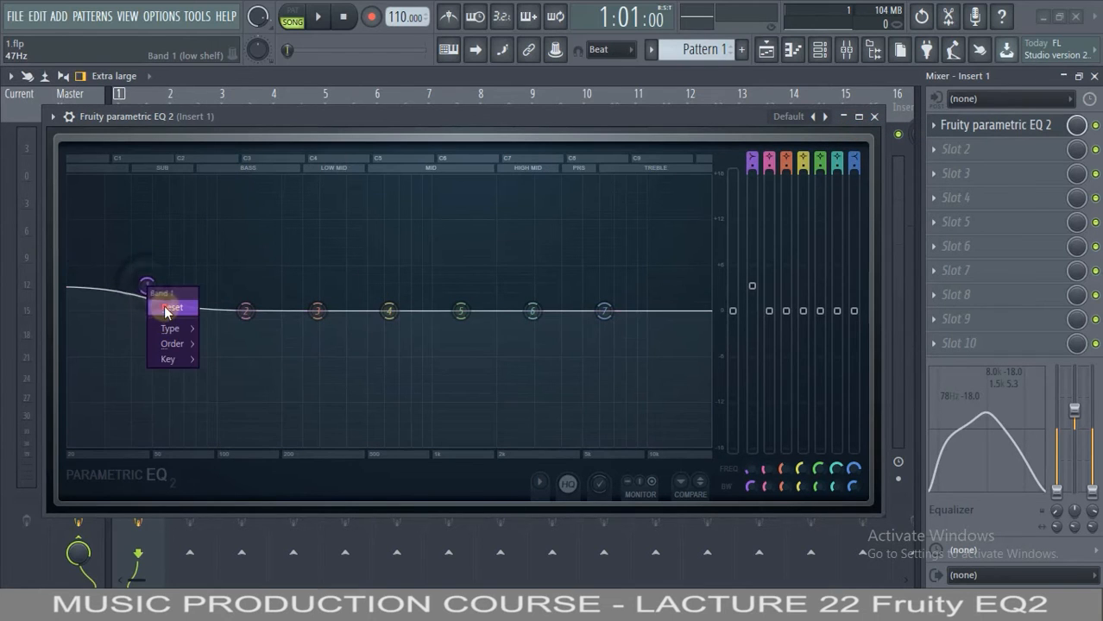
pyautogui.click(169, 308)
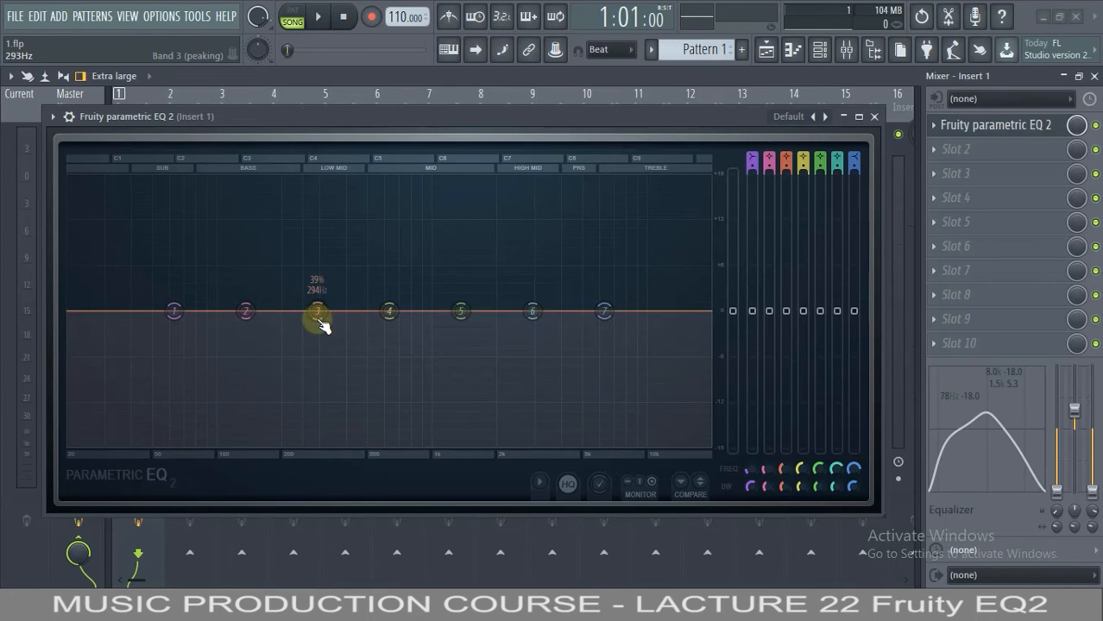
# Step: Boost peaking band 3 to about 16.1 dB with a narrow bandwidth and sweep it between about 180 and 245 Hz
pyautogui.moveTo(319, 321); pyautogui.dragTo(318, 127)
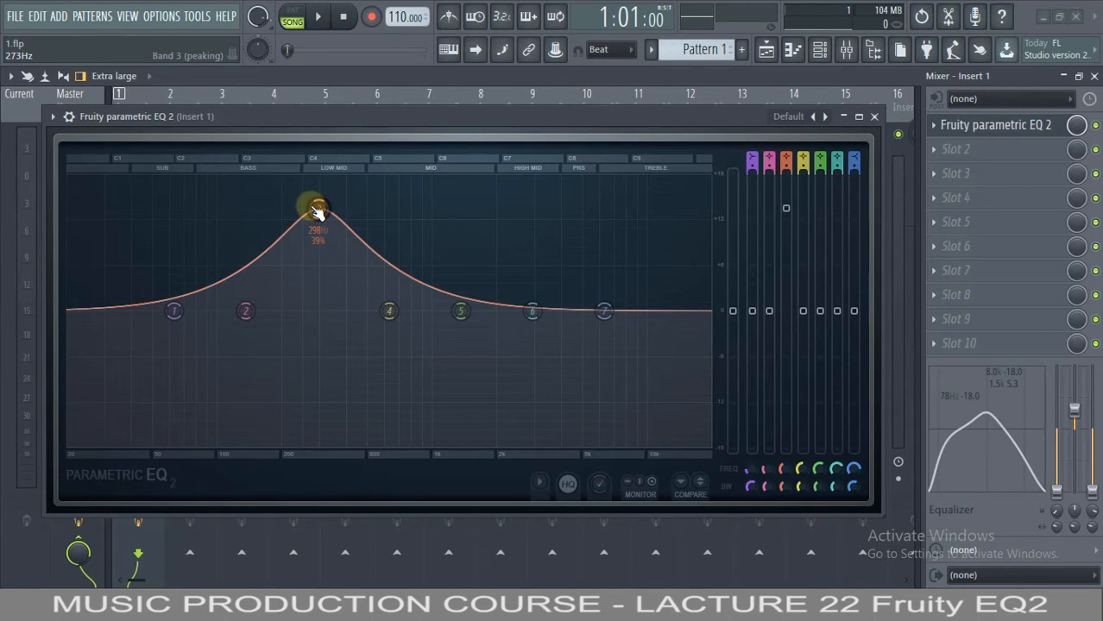
pyautogui.scroll(-10, 318, 211)
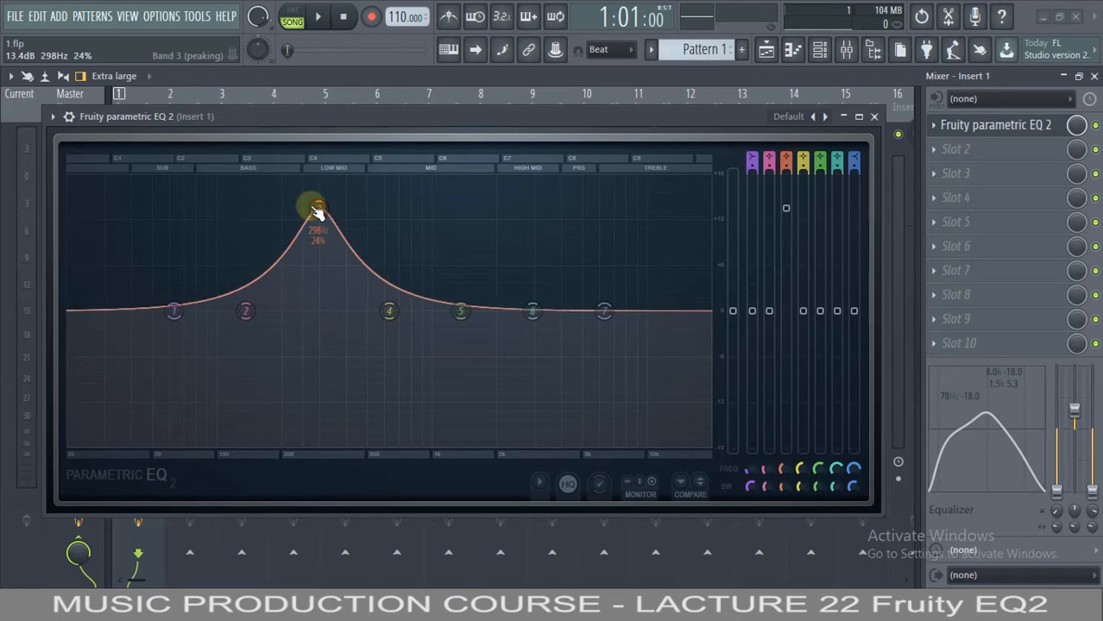
pyautogui.moveTo(296, 207); pyautogui.dragTo(254, 164)
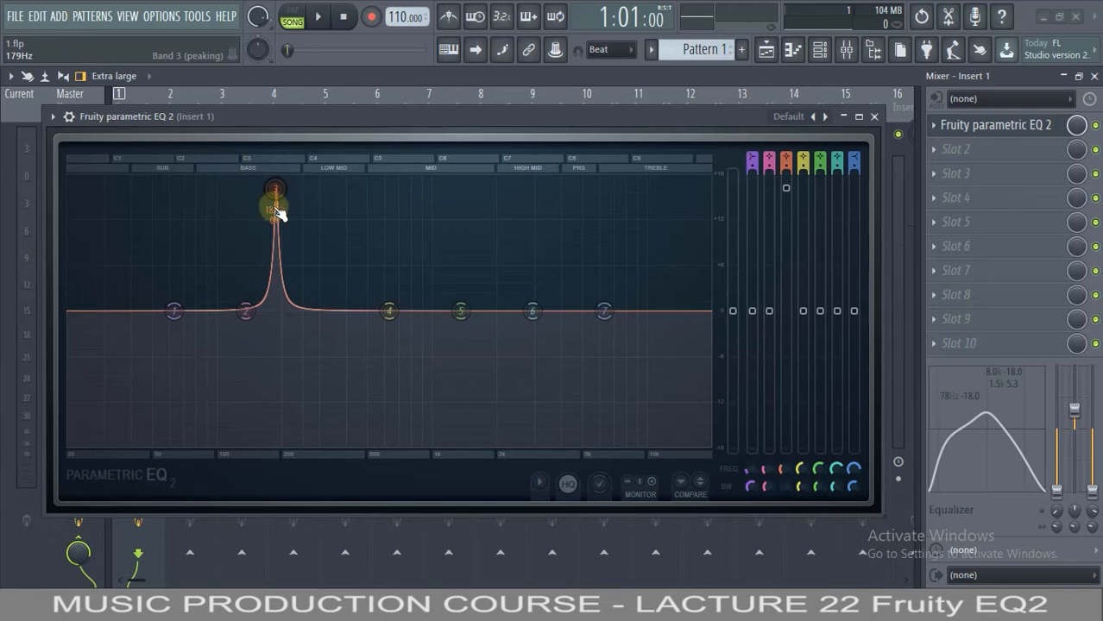
pyautogui.moveTo(282, 190); pyautogui.dragTo(308, 186)
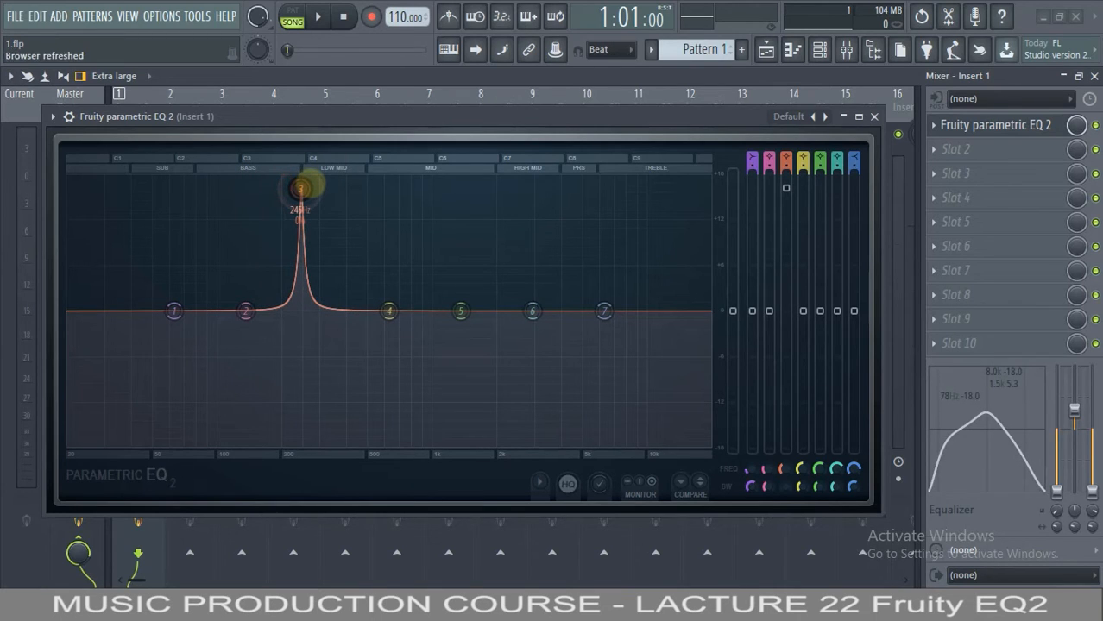
pyautogui.scroll(5, 302, 189)
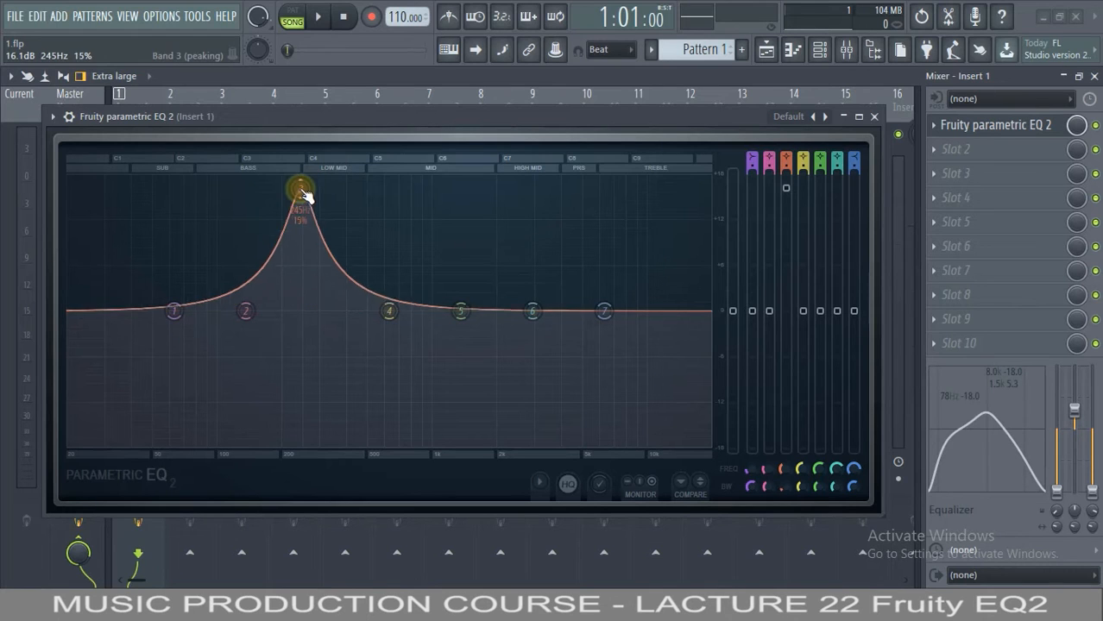
pyautogui.scroll(-3, 306, 195)
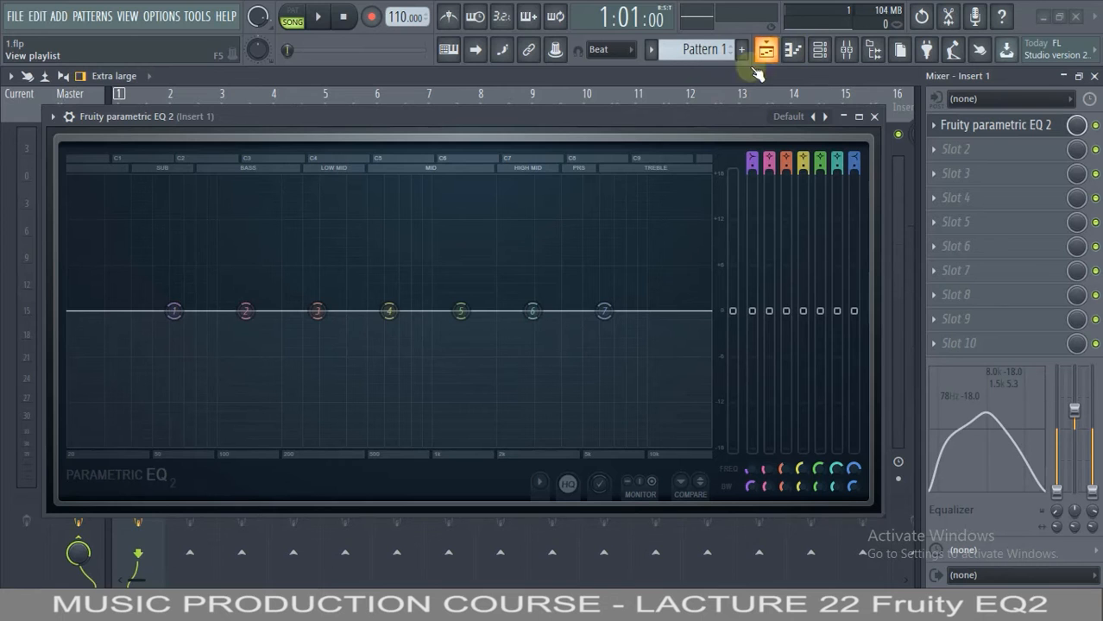
# Step: Move the equalizer window aside, solo Insert 1 in the mixer, and bring the window back over the tracks
pyautogui.moveTo(652, 116); pyautogui.dragTo(1011, 57)
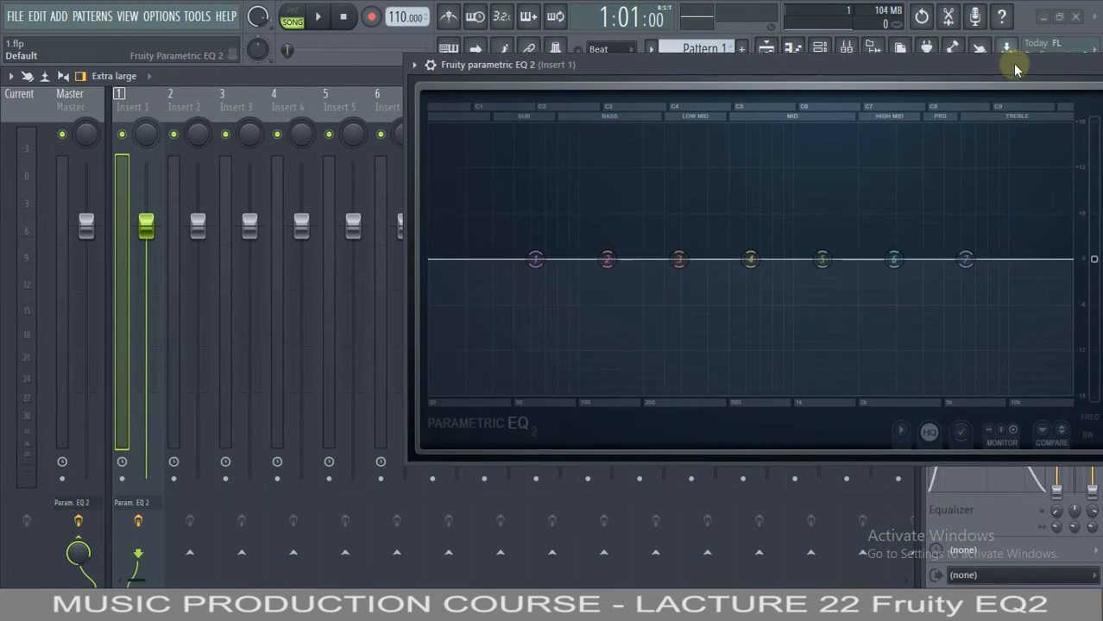
pyautogui.rightClick(145, 136)
pyautogui.rightClick(126, 140)
pyautogui.rightClick(122, 138)
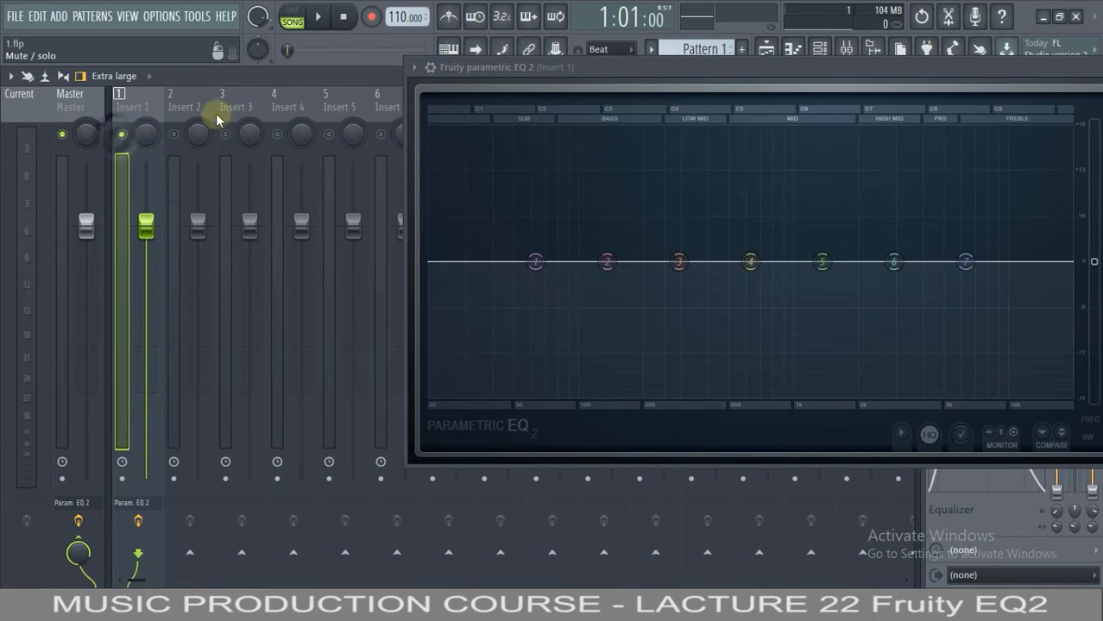
pyautogui.moveTo(767, 65); pyautogui.dragTo(449, 125)
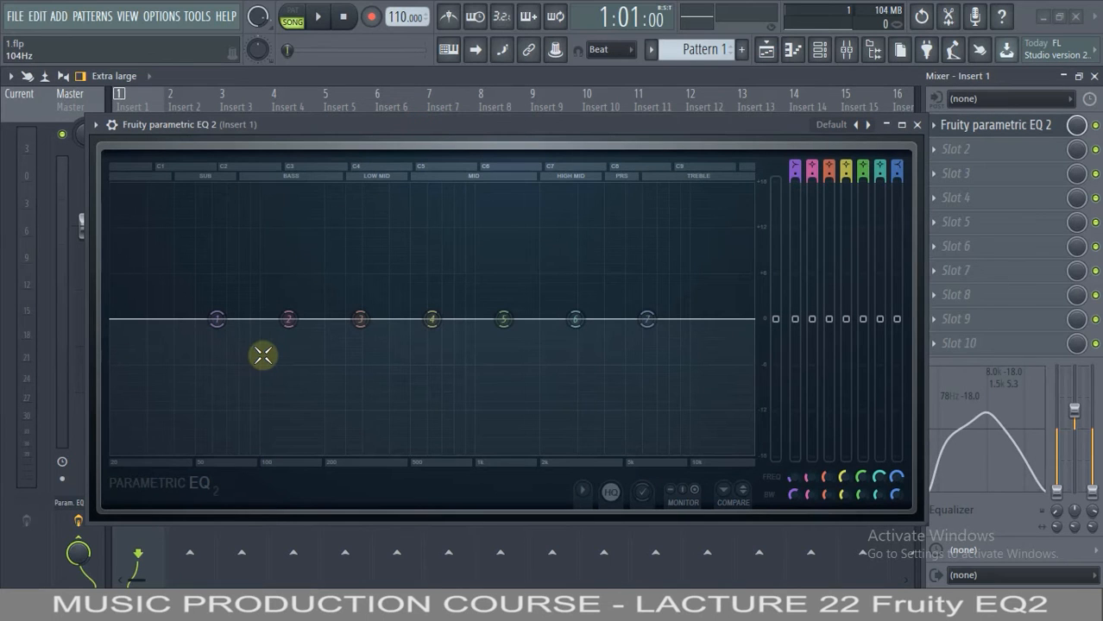
# Step: Play the song twice to examine the sound and its frequency spectrum in the equalizer, stopping playback each time
pyautogui.press('space')
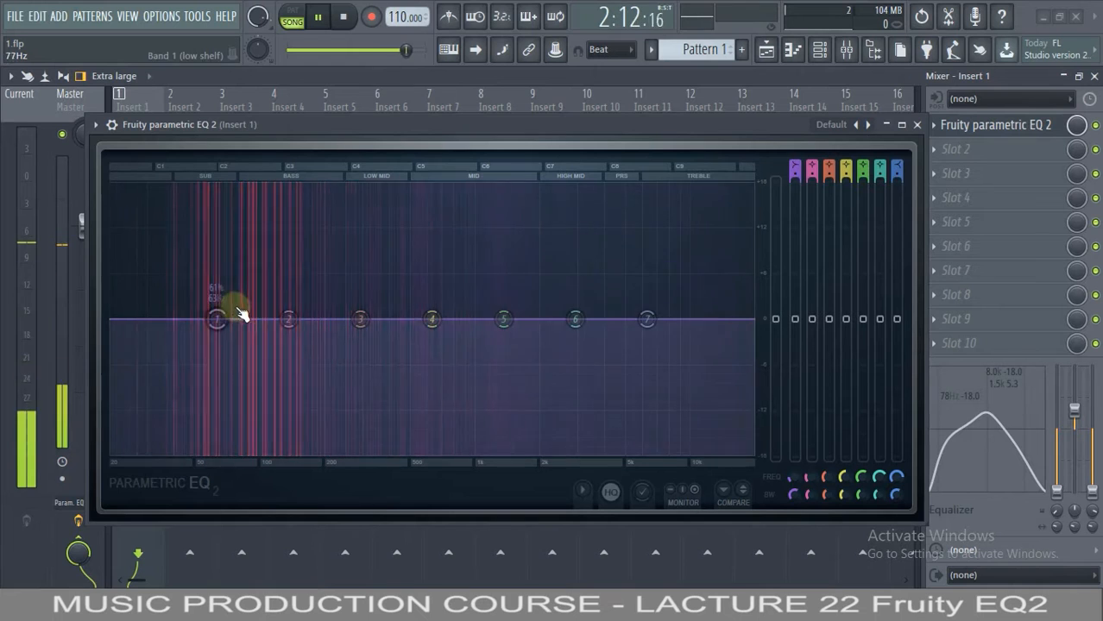
pyautogui.press('space')
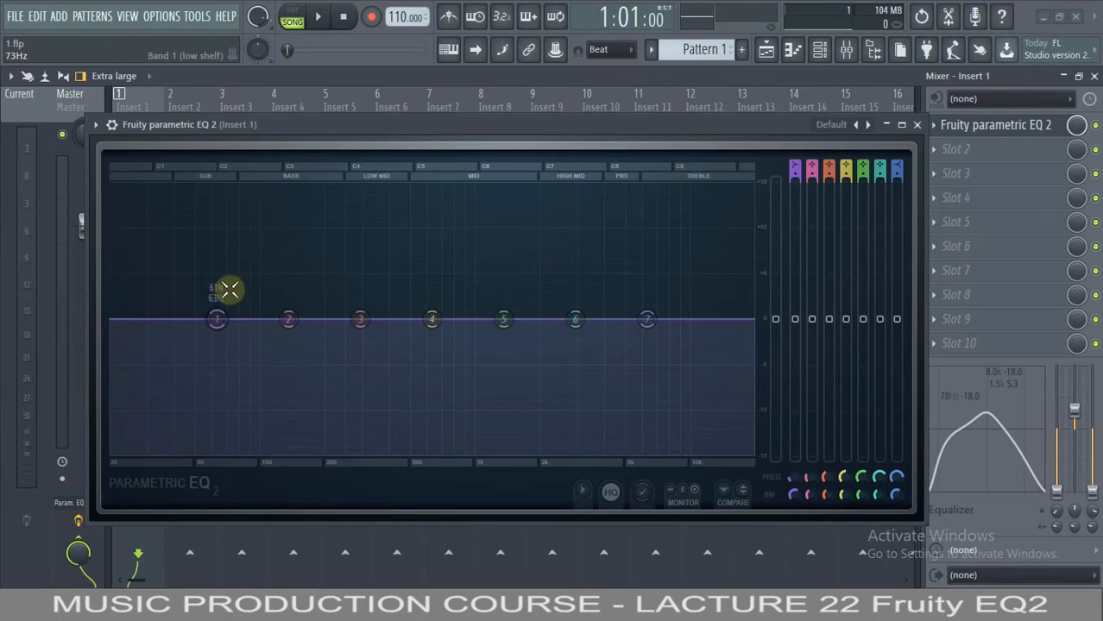
pyautogui.press('space')
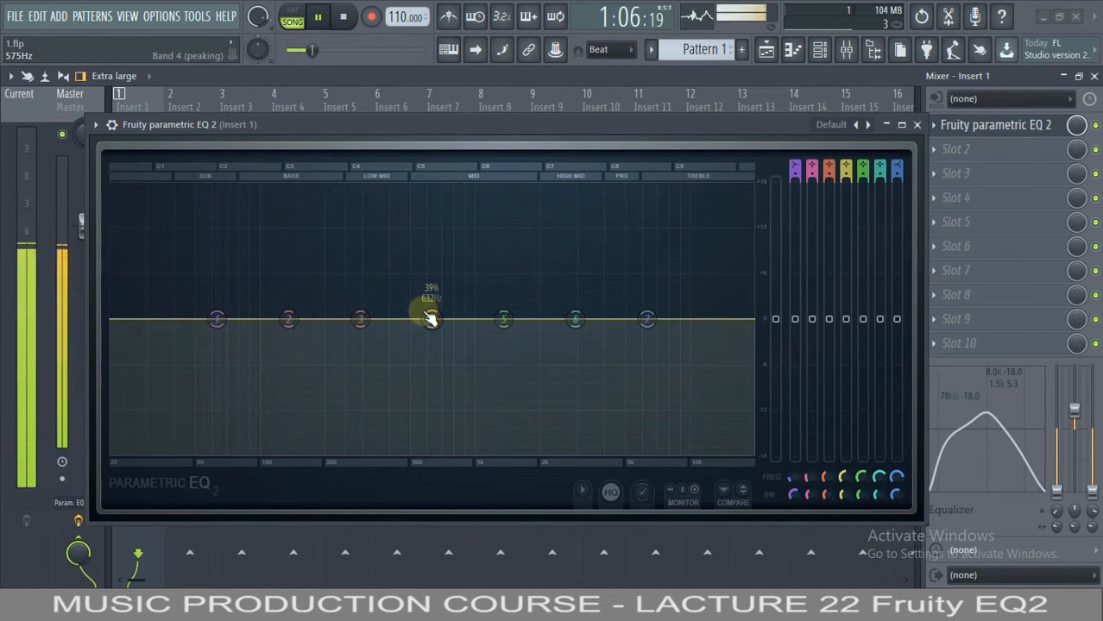
pyautogui.press('space')
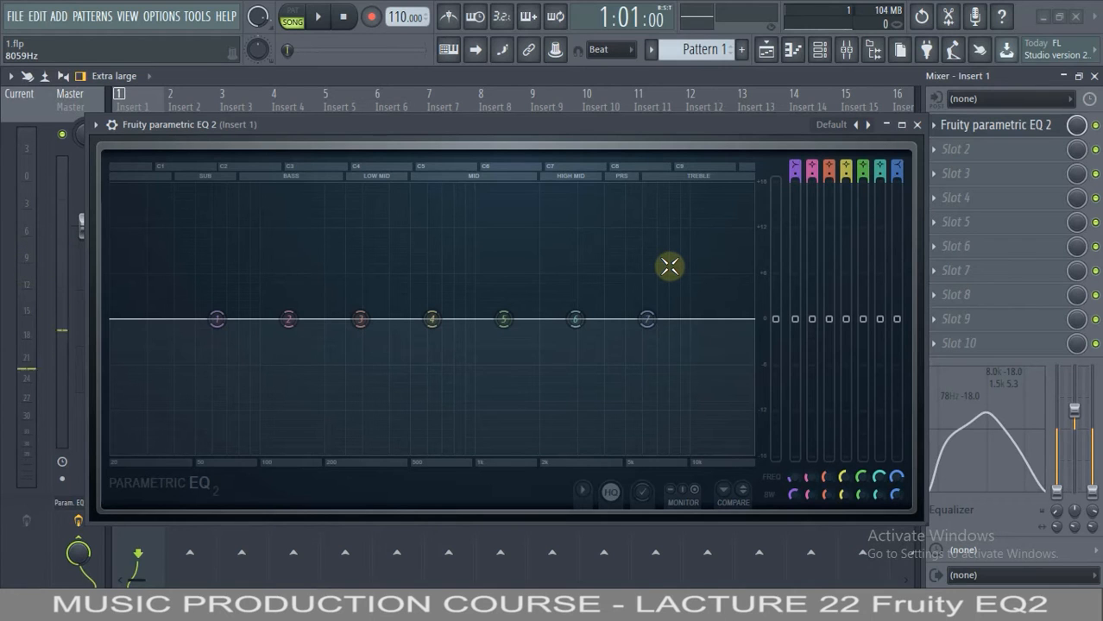
# Step: Change band 7 to a Low pass filter with slope order Steep 8
pyautogui.rightClick(648, 320)
pyautogui.moveTo(666, 371)
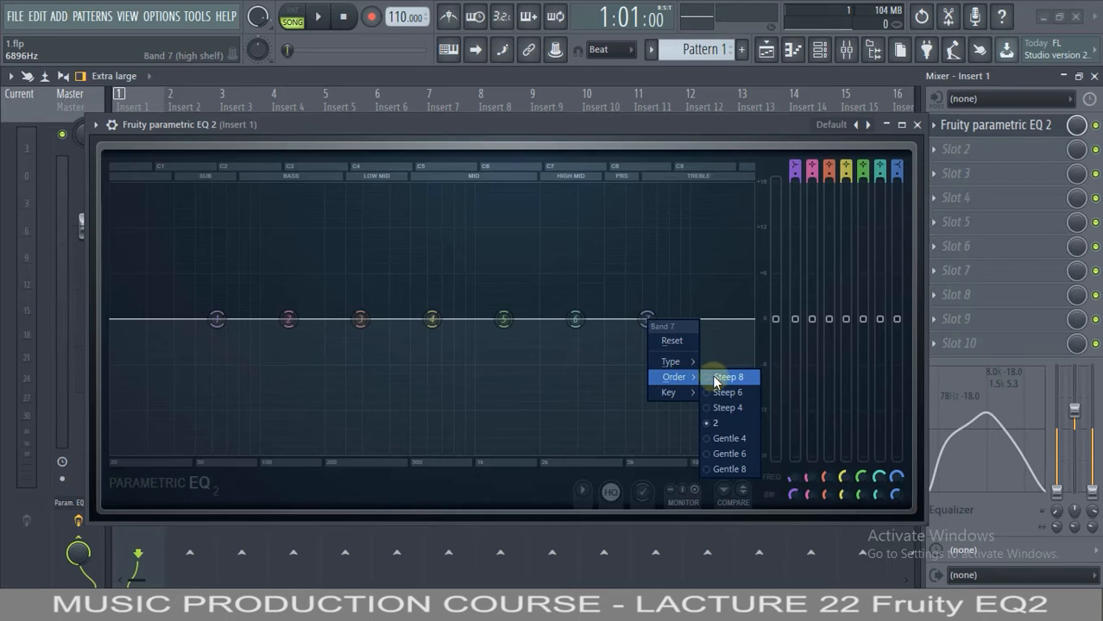
pyautogui.click(730, 377)
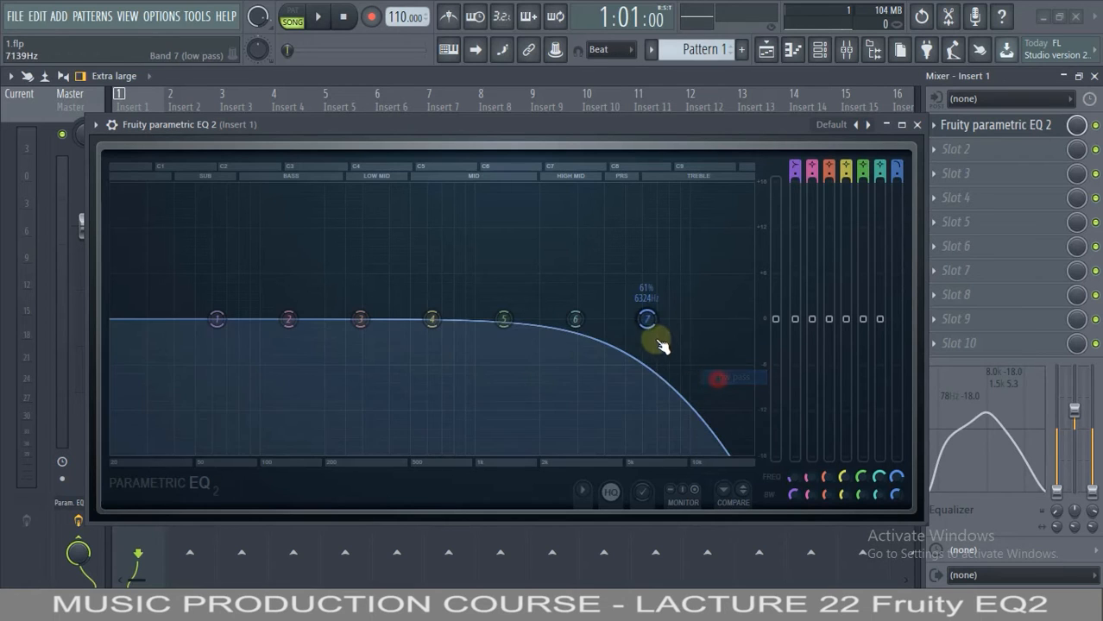
pyautogui.rightClick(645, 324)
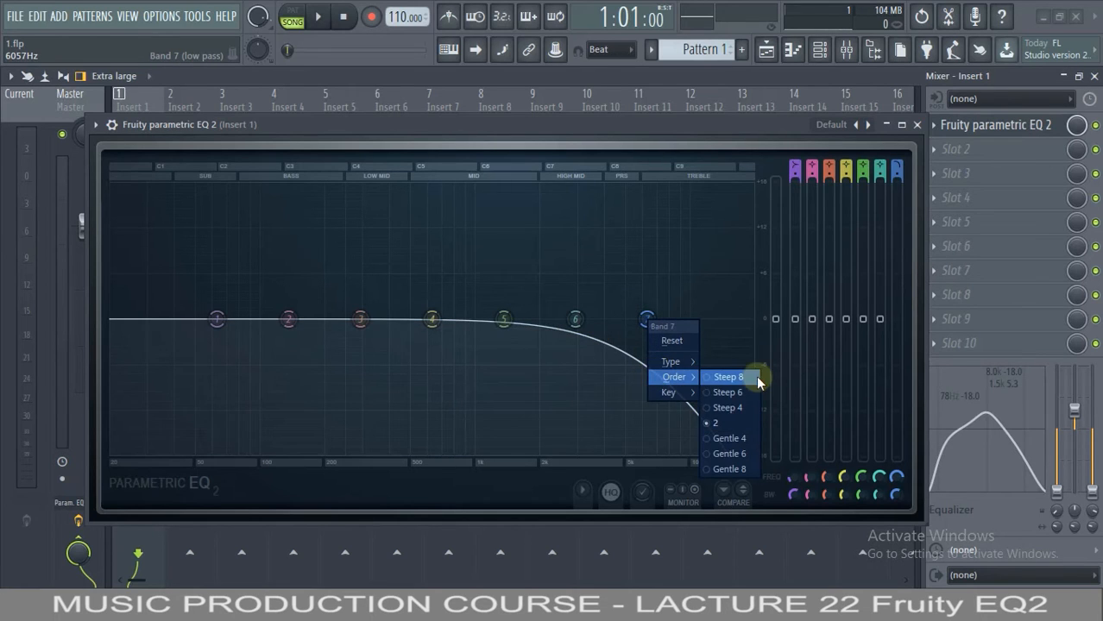
pyautogui.click(718, 376)
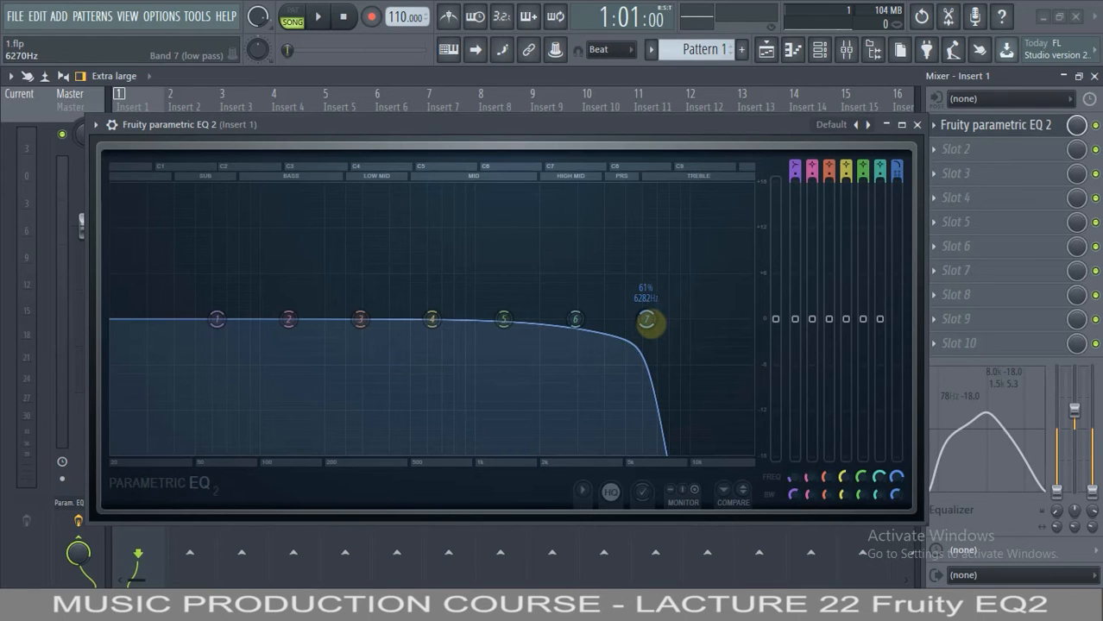
# Step: While the song plays, move low-pass band 7 to about 6630 Hz, and stop playback
pyautogui.press('space')
pyautogui.moveTo(649, 322)
pyautogui.mouseDown()
pyautogui.moveTo(476, 332)
pyautogui.moveTo(652, 338)
pyautogui.mouseUp()
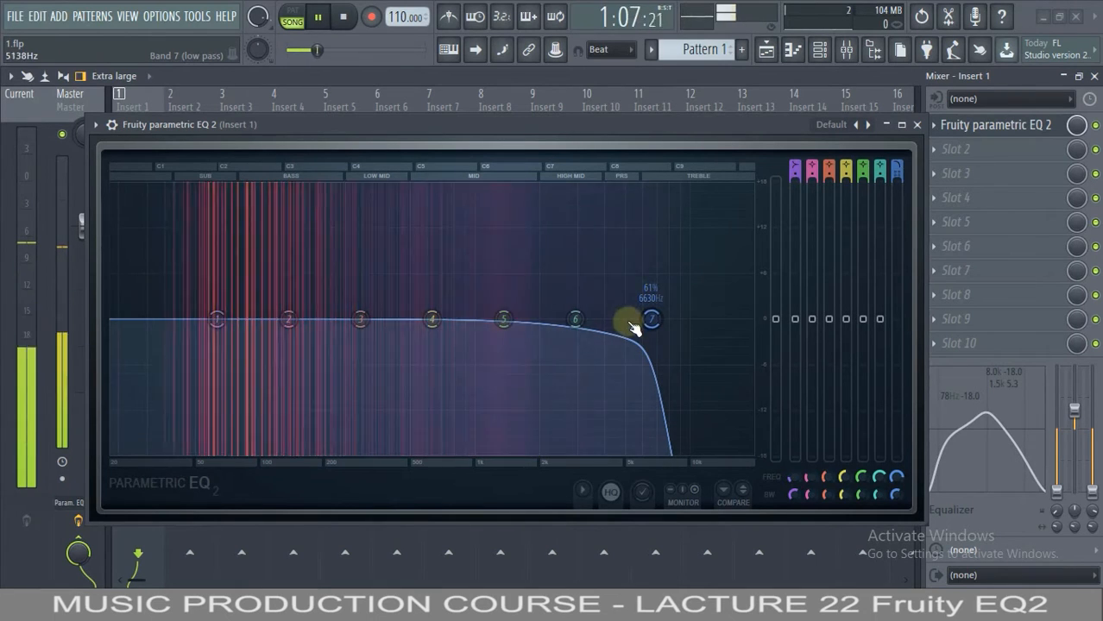
pyautogui.press('space')
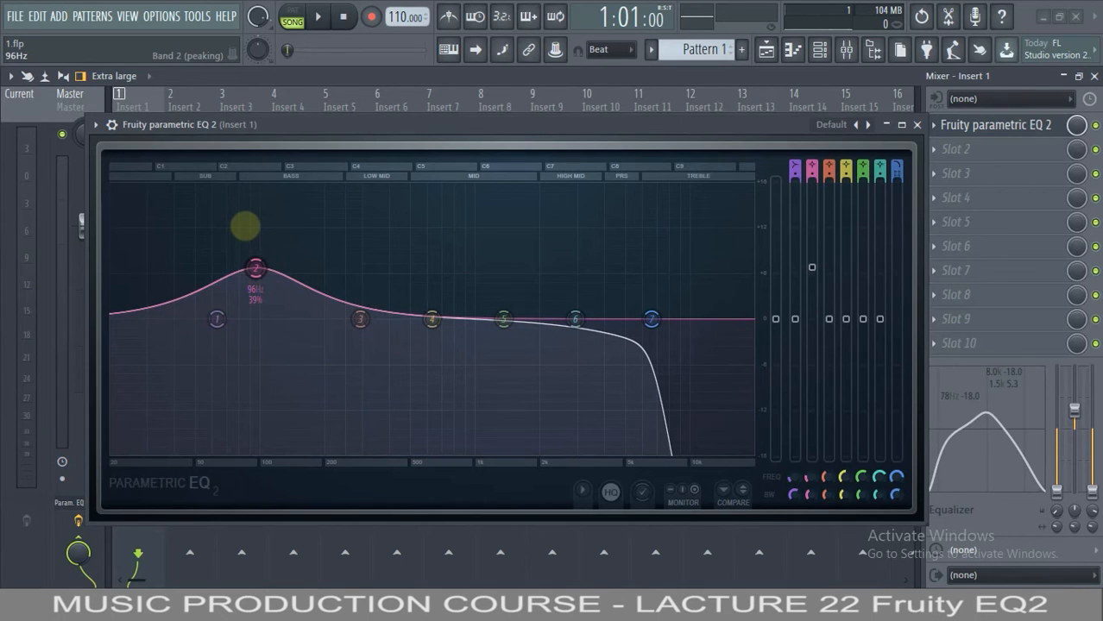
# Step: While the song plays, boost peaking band 2 strongly at about 109 Hz and narrow its bandwidth
pyautogui.press('space')
pyautogui.moveTo(258, 269); pyautogui.dragTo(271, 146)
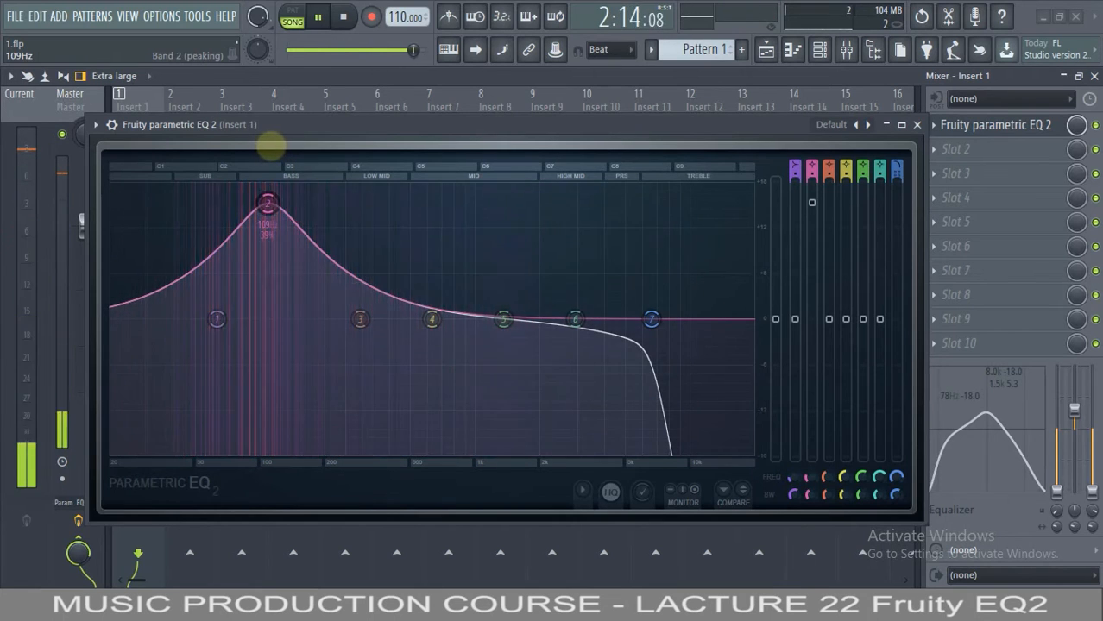
pyautogui.scroll(-8, 270, 206)
# Step: Shift the narrow band 2 peak slightly higher in frequency and lower its level to a cut of about 4 dB
pyautogui.moveTo(270, 205); pyautogui.dragTo(291, 212)
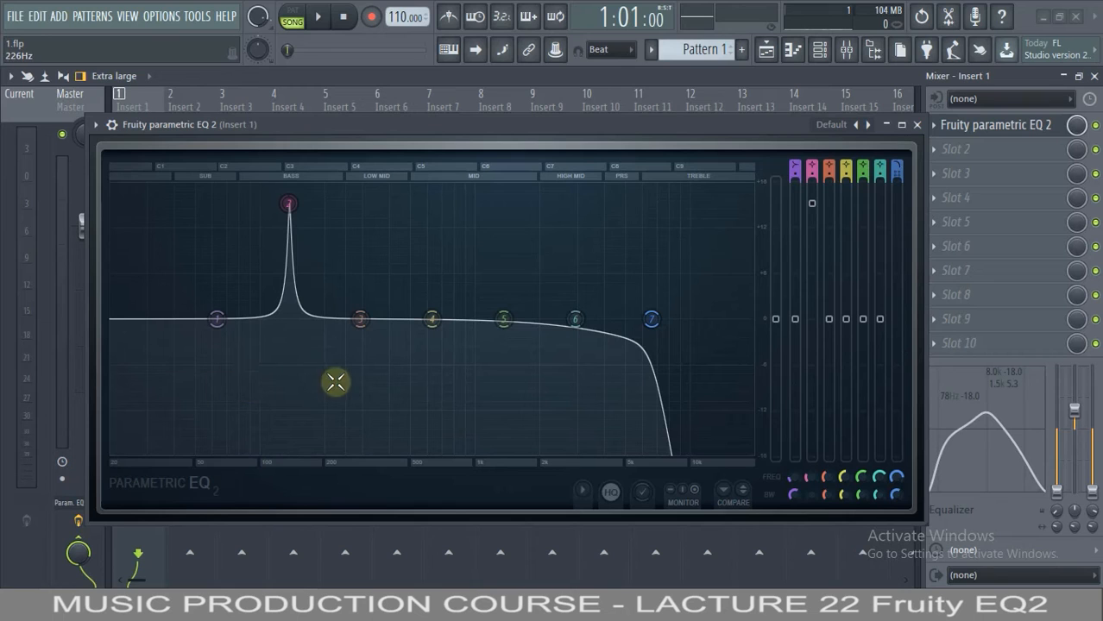
pyautogui.moveTo(811, 203); pyautogui.dragTo(816, 504)
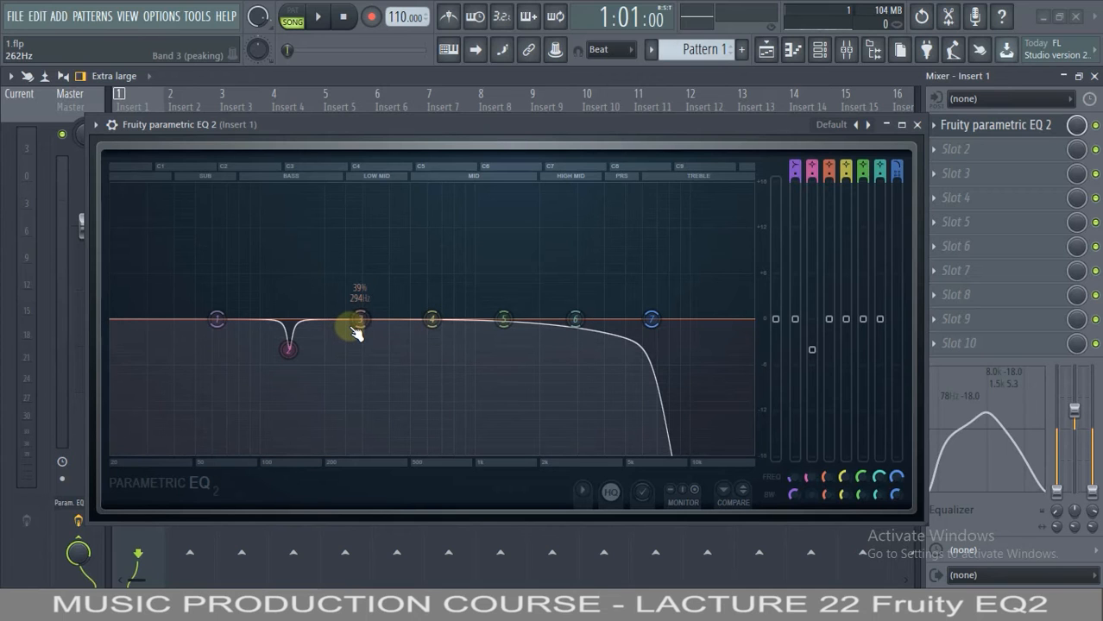
# Step: While the song plays, boost peaking band 3 to about 4 dB slightly above 50 Hz with 19% bandwidth, and stop playback
pyautogui.press('space')
pyautogui.moveTo(357, 334); pyautogui.dragTo(106, 231)
pyautogui.scroll(-5, 171, 274)
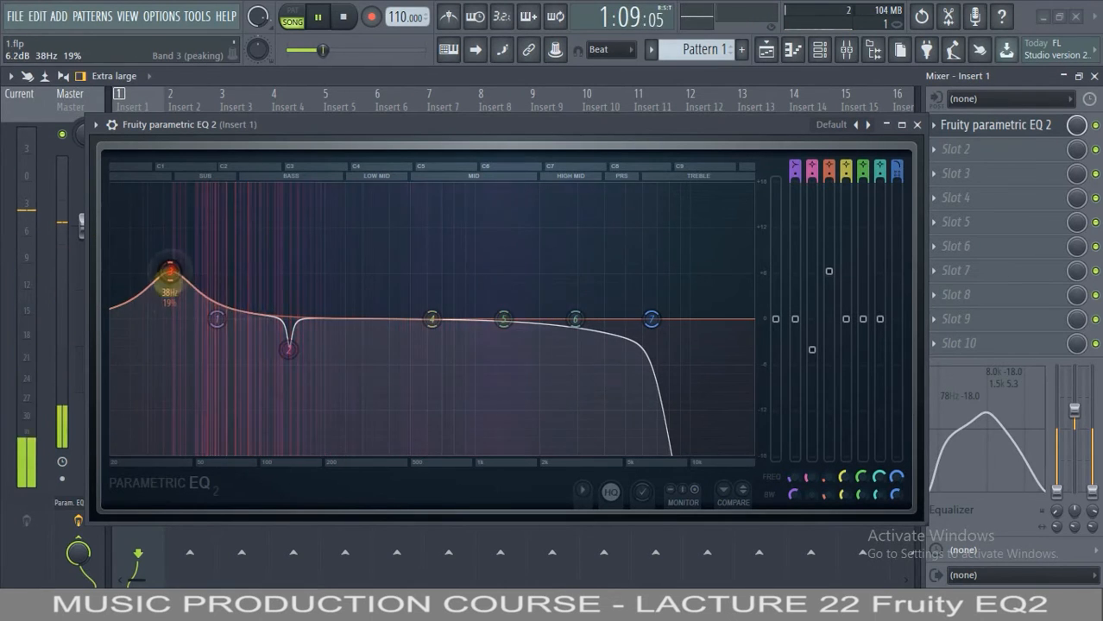
pyautogui.moveTo(170, 272); pyautogui.dragTo(203, 299)
pyautogui.press('space')
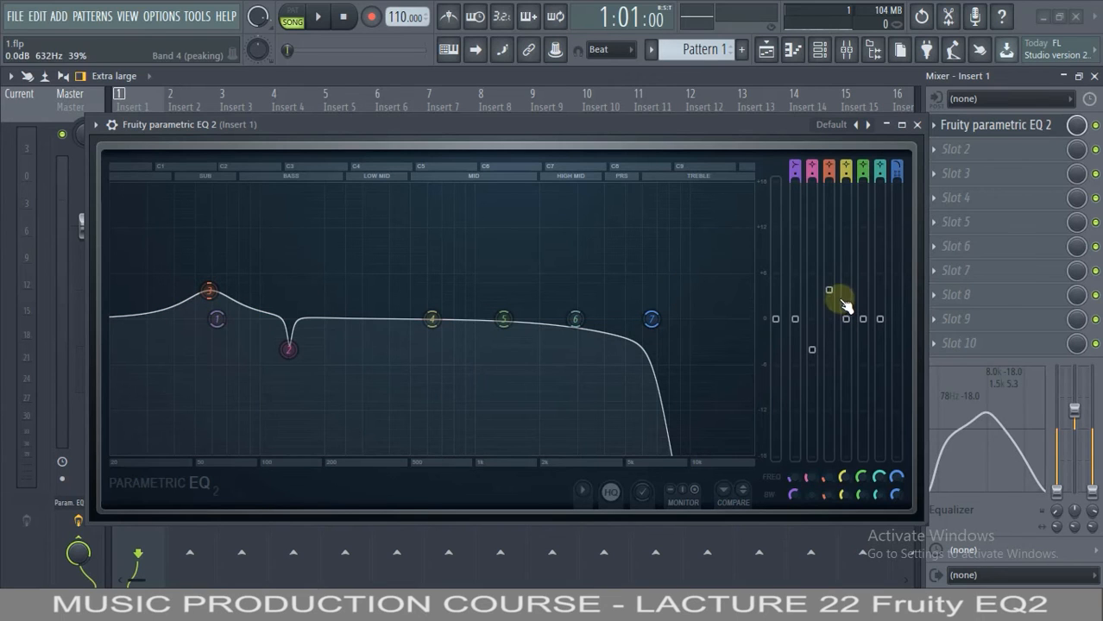
pyautogui.moveTo(828, 291); pyautogui.dragTo(830, 281)
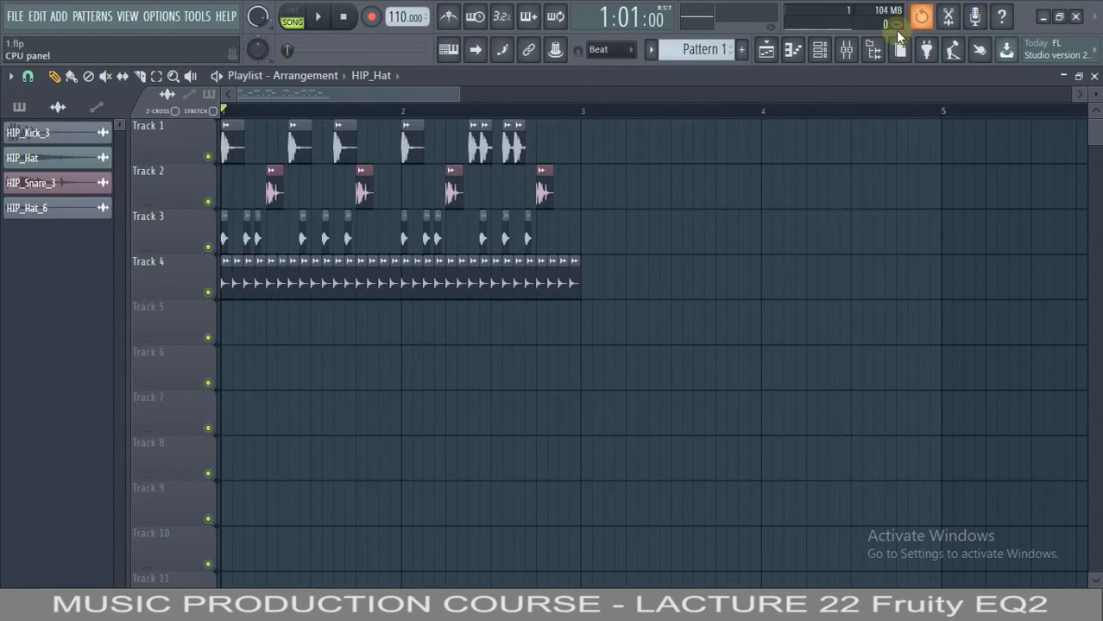
# Step: Bring the mixer back into view and play the song briefly to hear the Insert 1 EQ curve
pyautogui.click(846, 49)
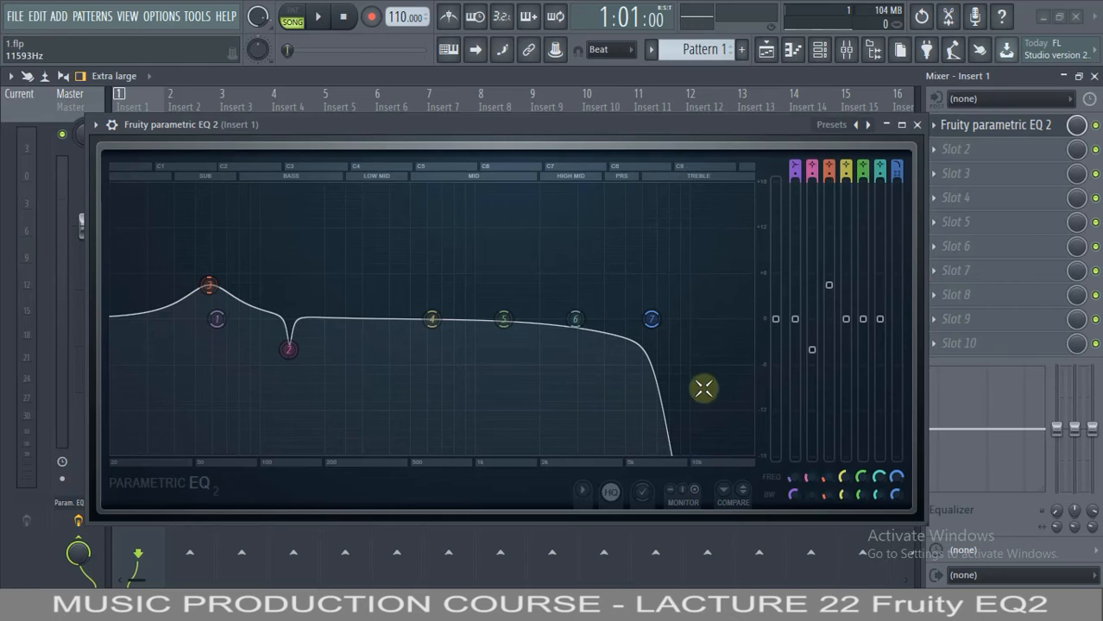
pyautogui.press('space')
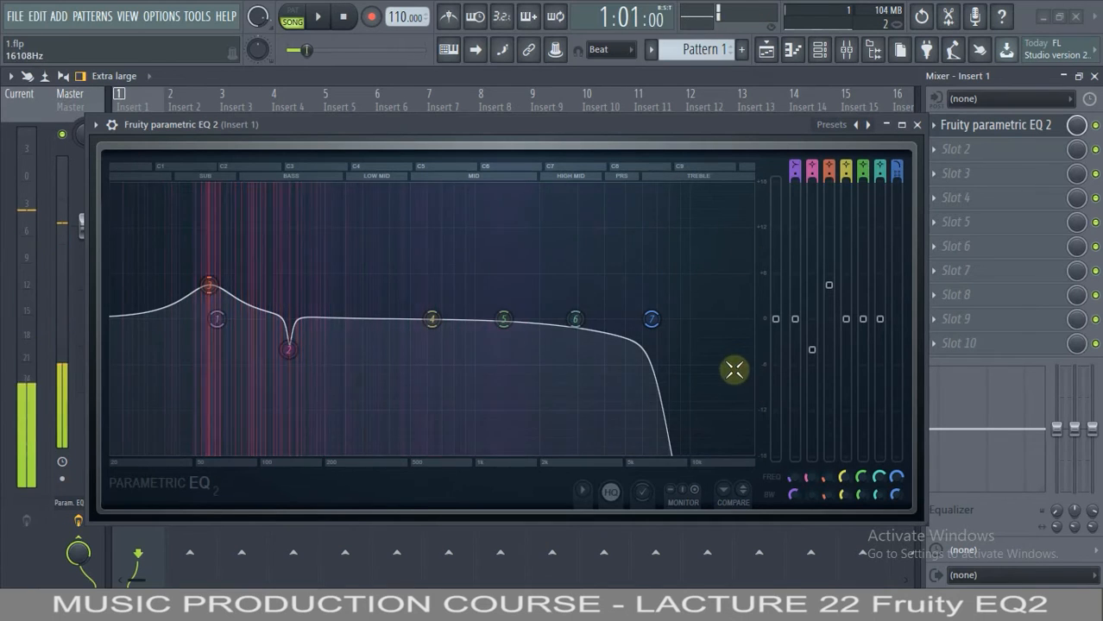
pyautogui.press('space')
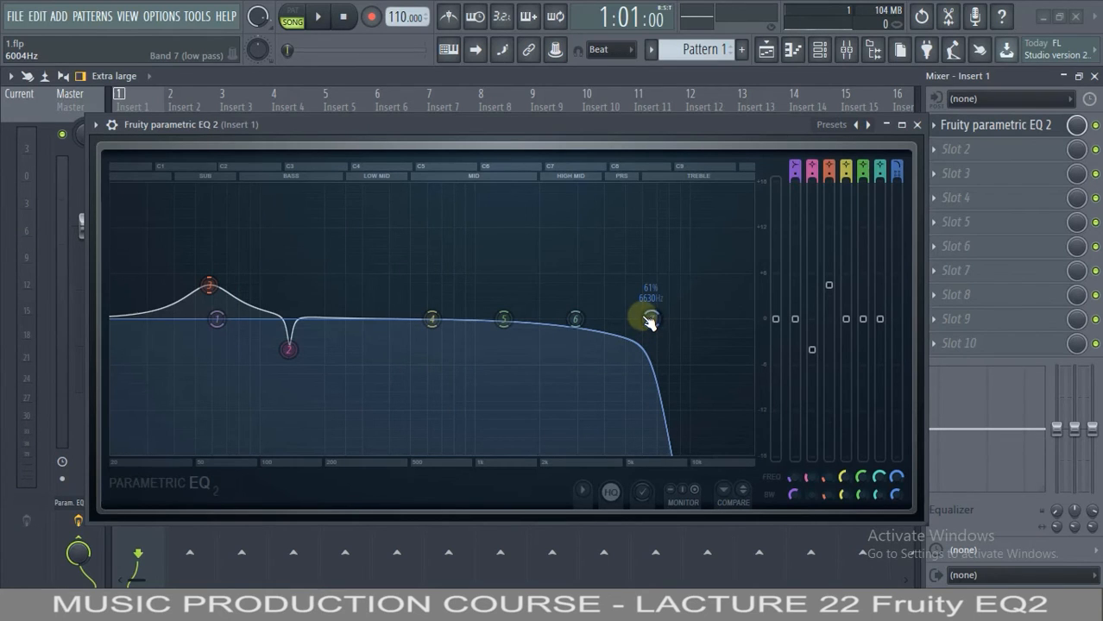
# Step: Raise peaking band 4 to about 11.6 dB, shift it to about 392 Hz and narrow its bandwidth to a sharp peak
pyautogui.moveTo(431, 319); pyautogui.dragTo(389, 229)
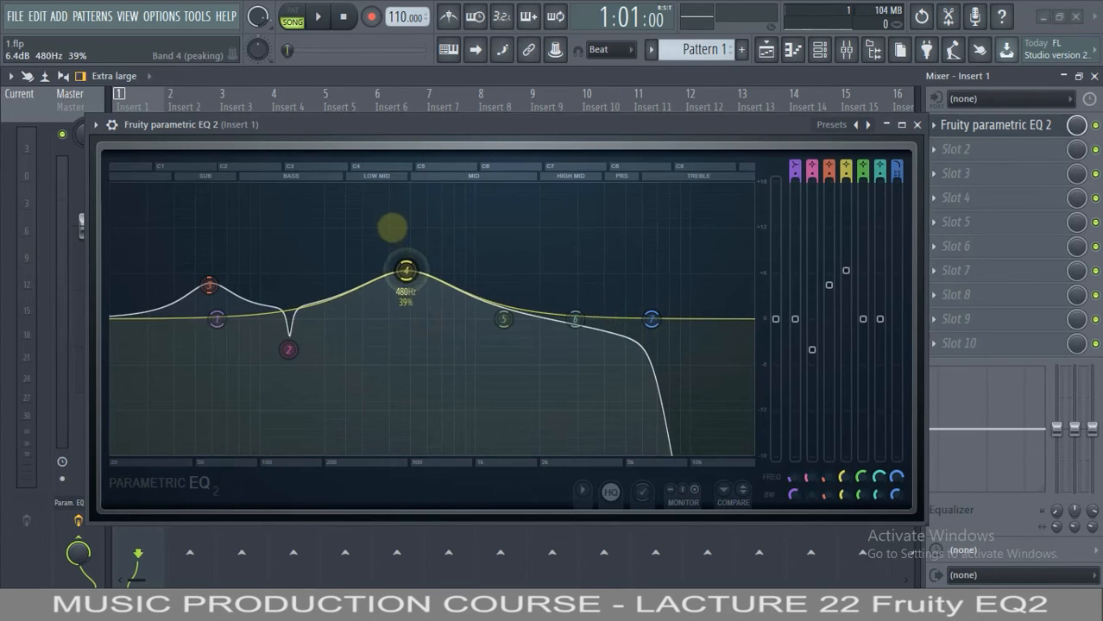
pyautogui.moveTo(845, 274); pyautogui.dragTo(844, 192)
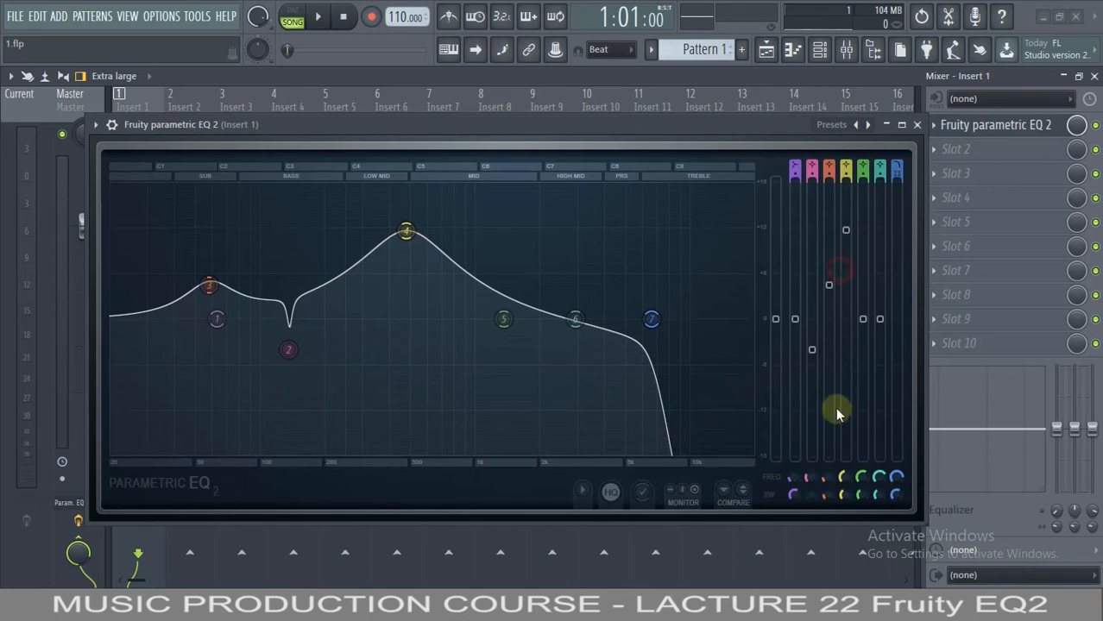
pyautogui.moveTo(845, 477); pyautogui.dragTo(849, 583)
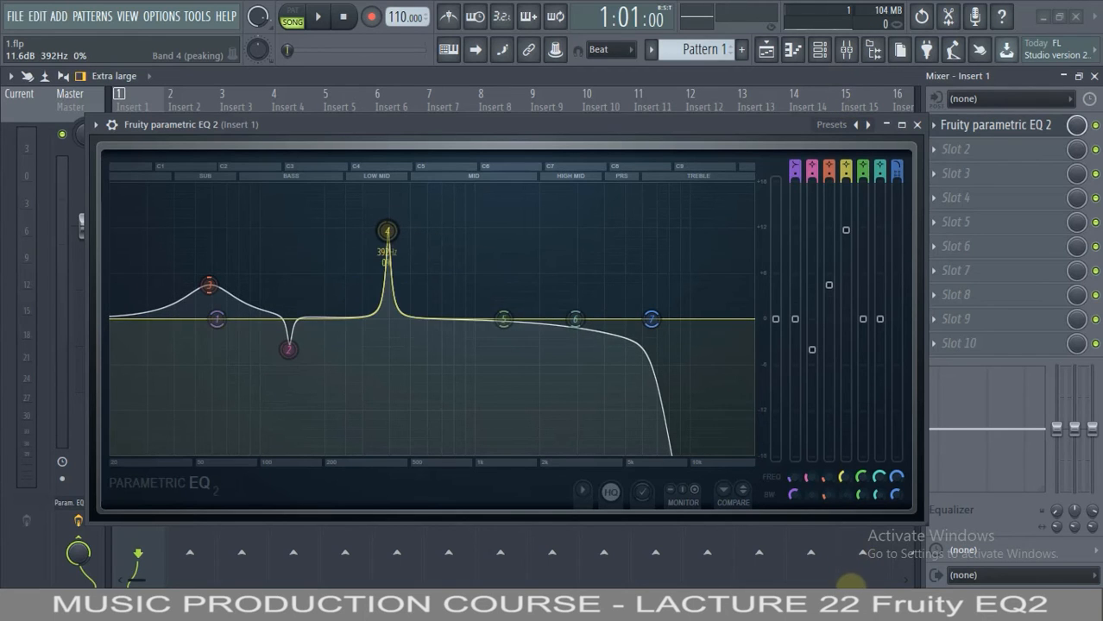
pyautogui.scroll(5, 386, 229)
pyautogui.scroll(-5, 386, 229)
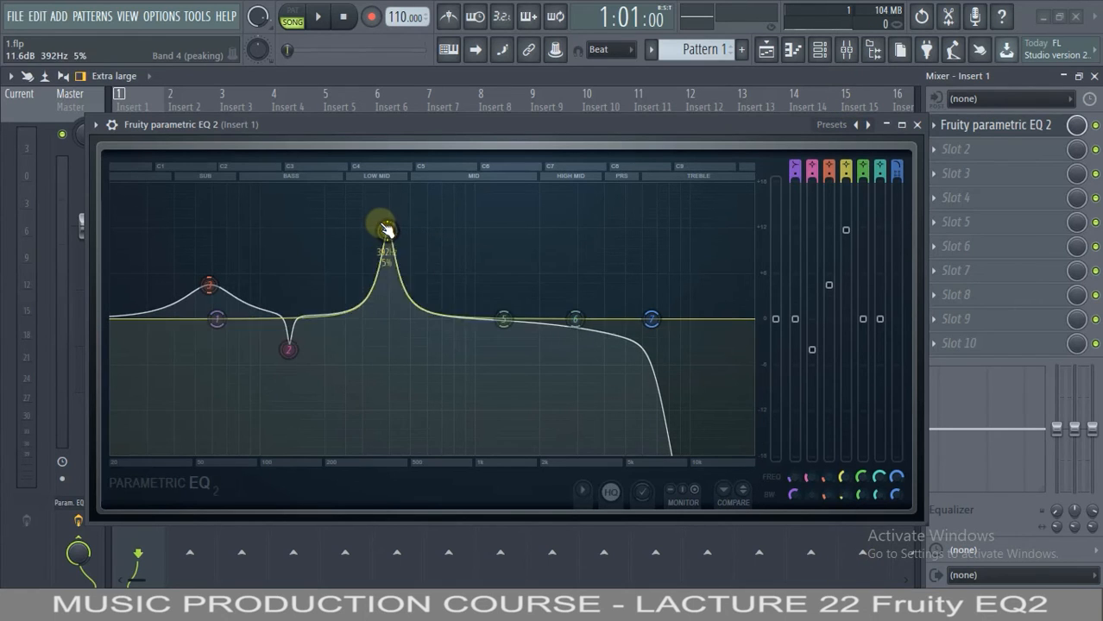
pyautogui.moveTo(846, 496)
pyautogui.mouseDown()
pyautogui.moveTo(849, 414)
pyautogui.moveTo(836, 506)
pyautogui.mouseUp()
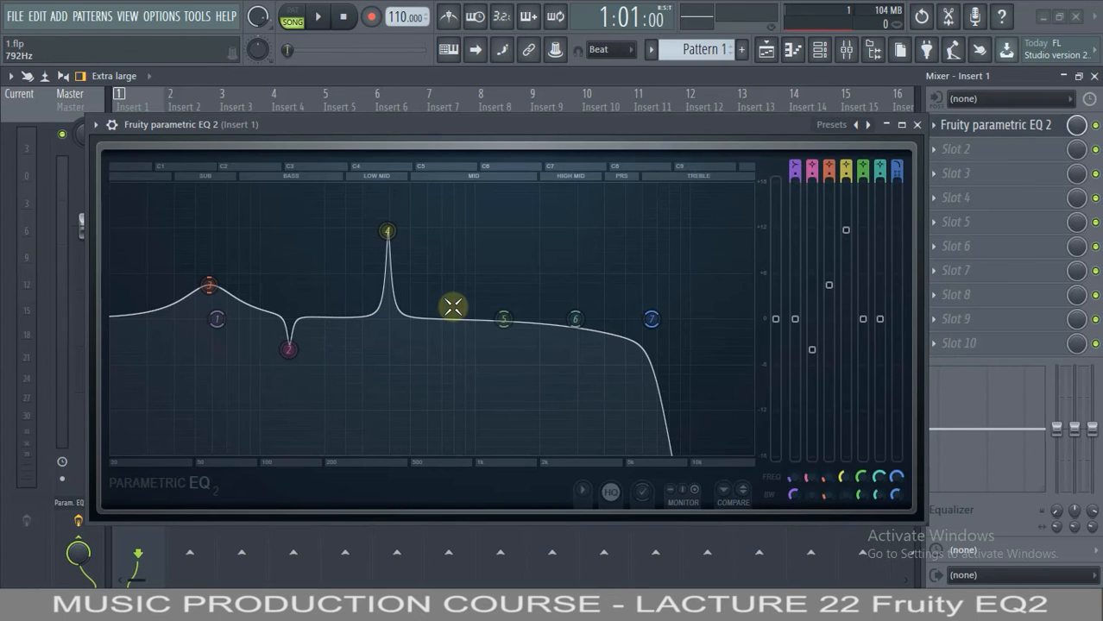
# Step: Reset the Insert 1 EQ to the Default preset and close its window
pyautogui.moveTo(418, 121)
pyautogui.mouseDown()
pyautogui.moveTo(428, 183)
pyautogui.moveTo(411, 127)
pyautogui.mouseUp()
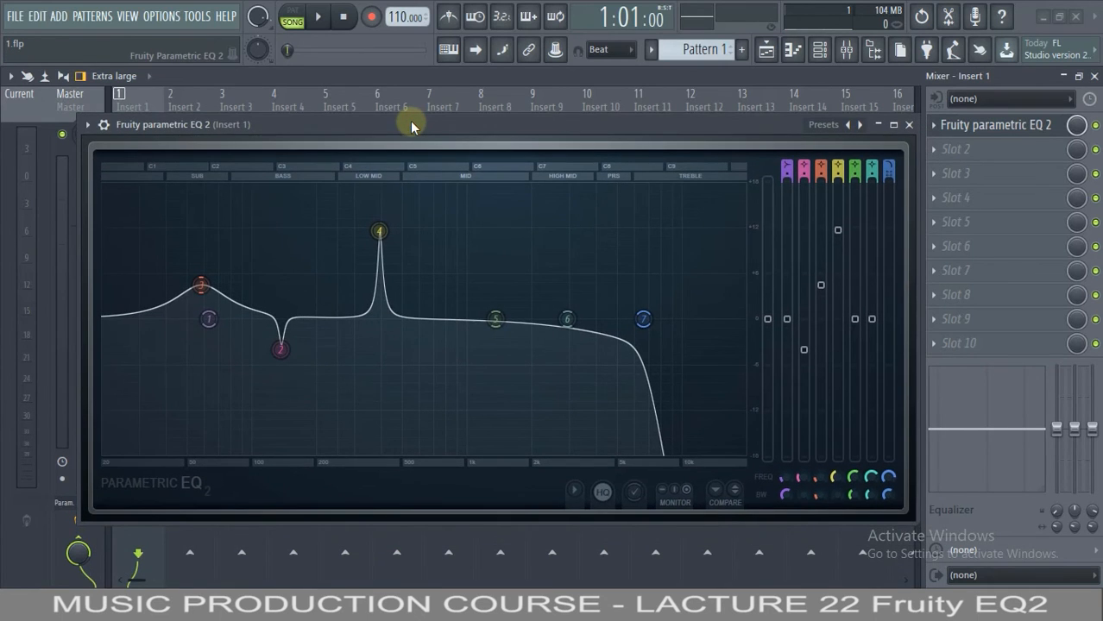
pyautogui.click(859, 128)
pyautogui.click(887, 143)
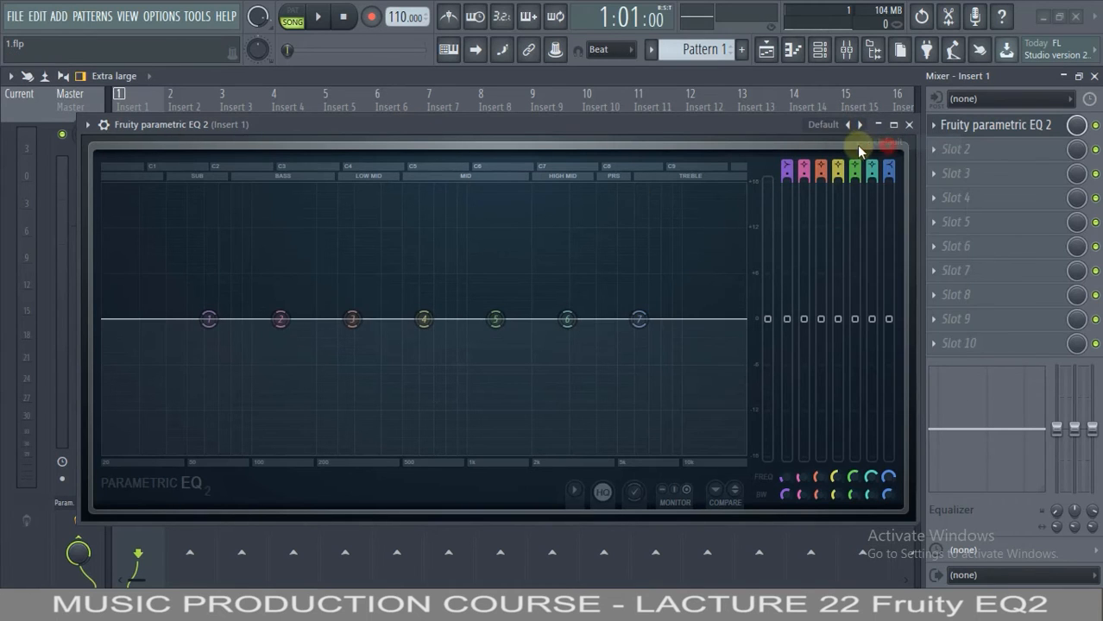
pyautogui.click(908, 125)
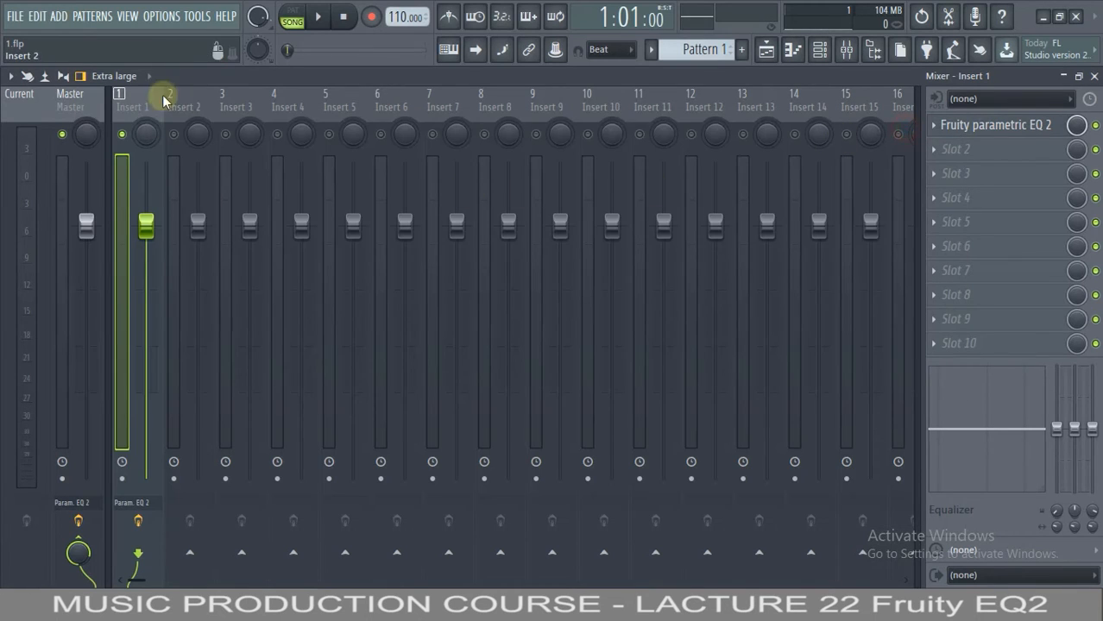
# Step: Play the song briefly, select mixer Insert 4 and load Fruity parametric EQ 2 into its Slot 1
pyautogui.press('space')
pyautogui.click(278, 108)
pyautogui.press('space')
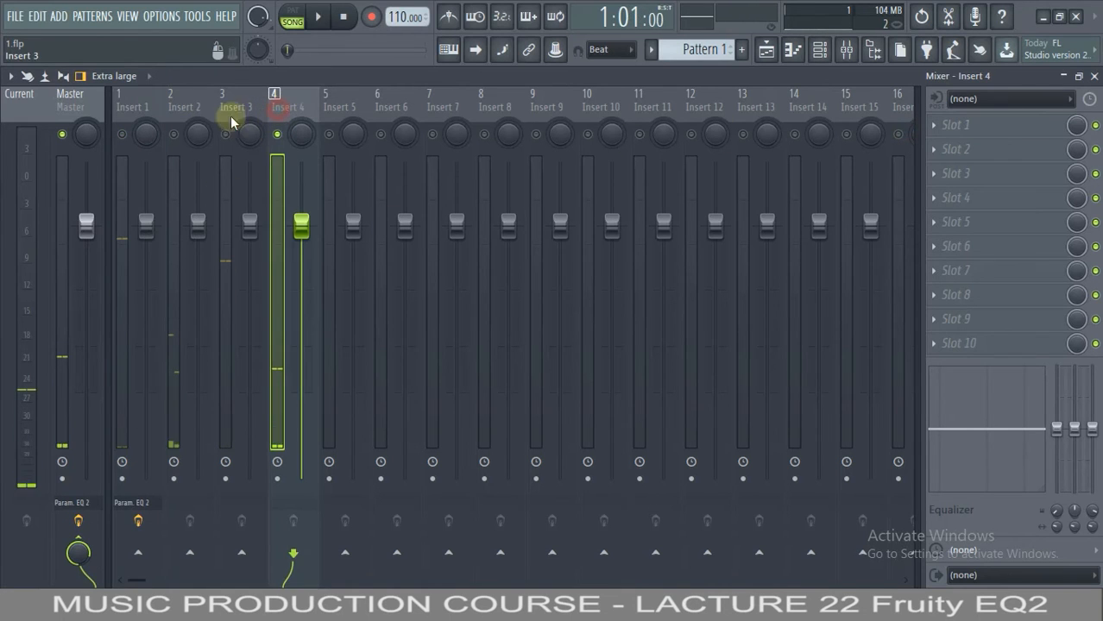
pyautogui.click(933, 125)
pyautogui.scroll(-5, 934, 135)
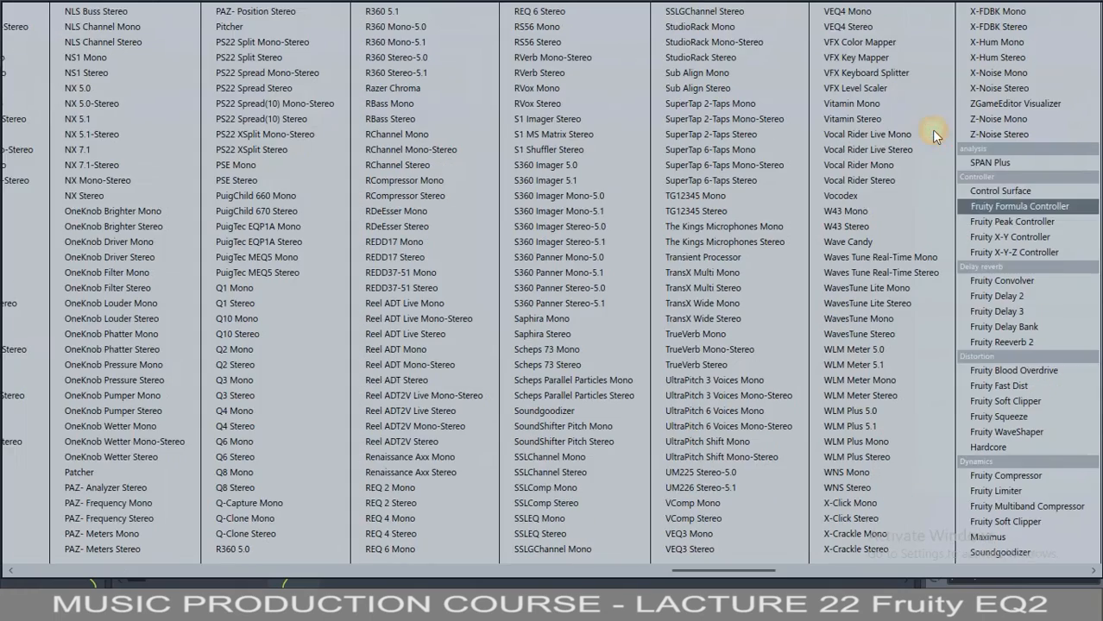
pyautogui.scroll(10, 934, 135)
pyautogui.click(76, 527)
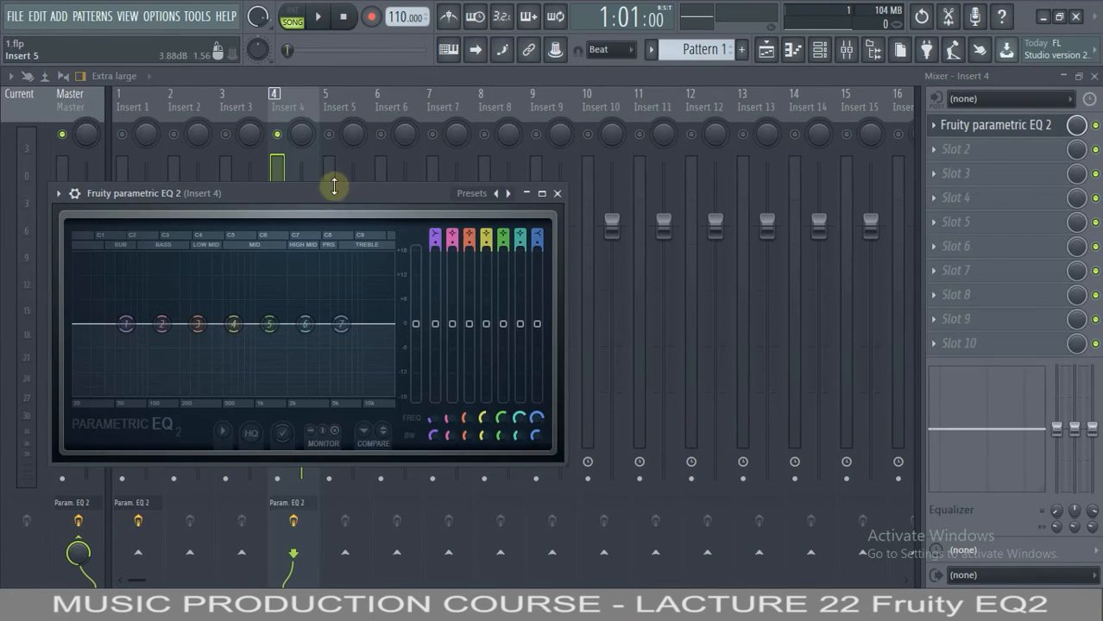
# Step: Enlarge the Insert 4 EQ window so it covers most of the mixer tracks
pyautogui.click(543, 193)
pyautogui.click(1080, 76)
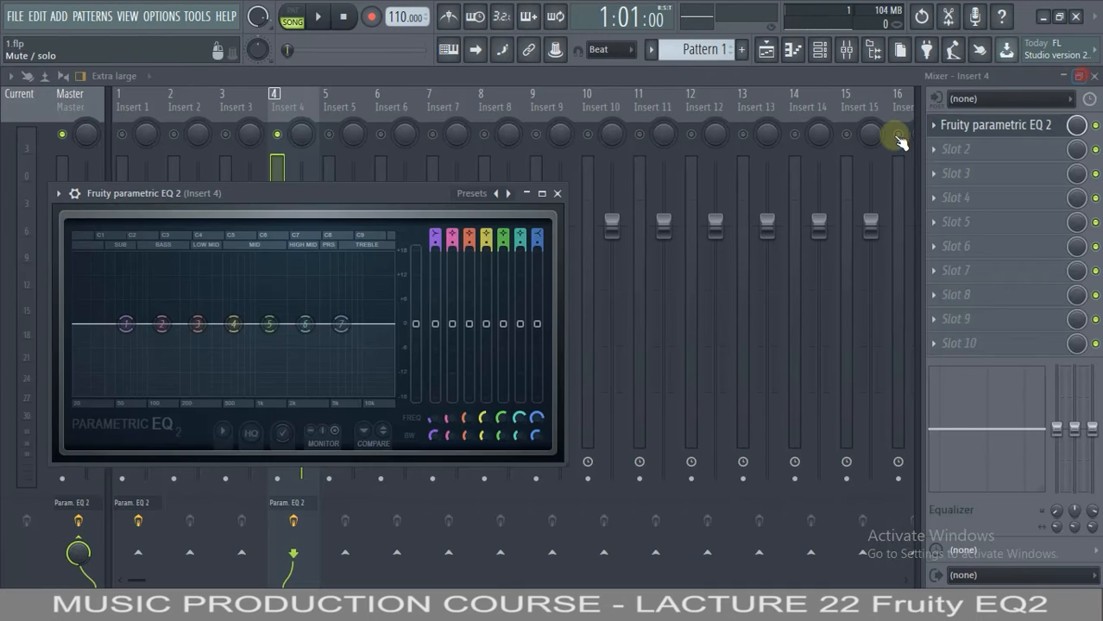
pyautogui.moveTo(571, 184); pyautogui.dragTo(887, 119)
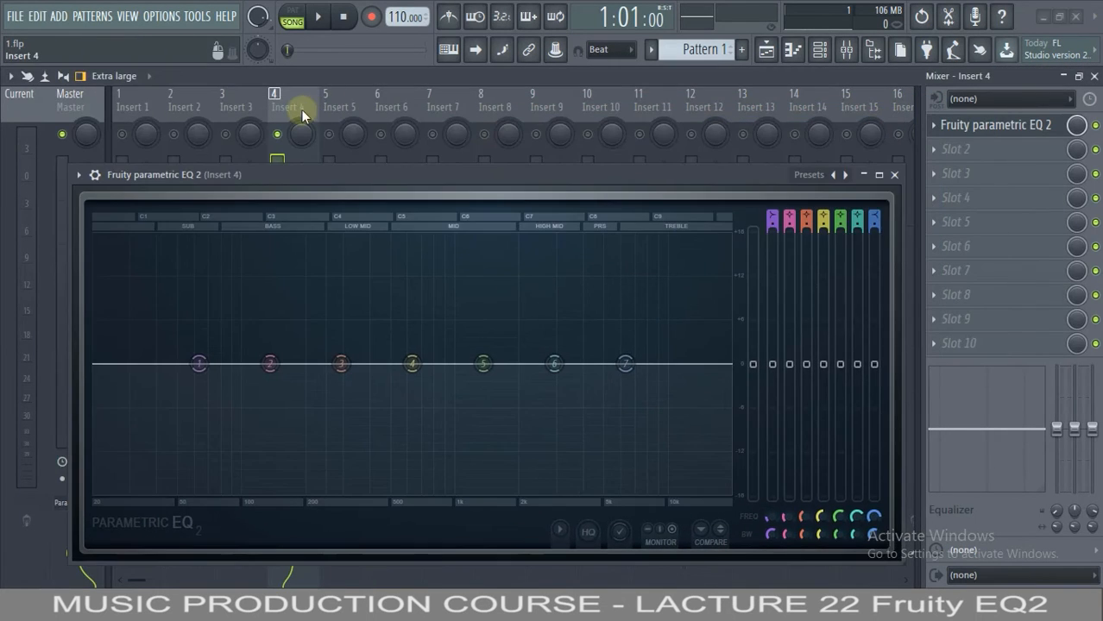
pyautogui.click(300, 109)
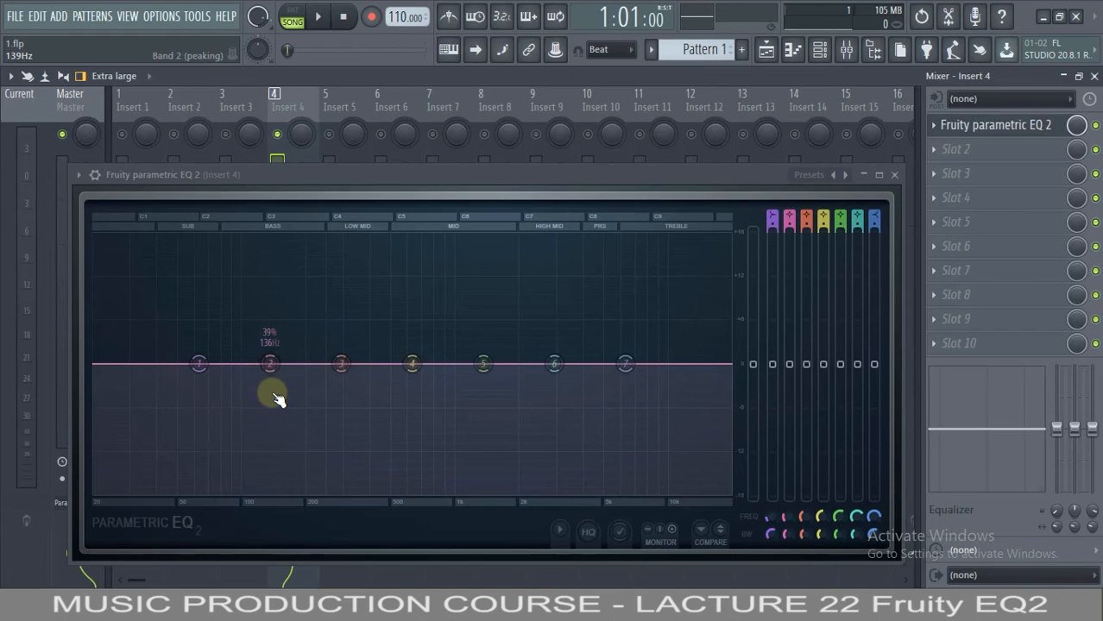
# Step: Play the song and examine where the Insert 4 sound shows energy in the EQ spectrum
pyautogui.press('space')
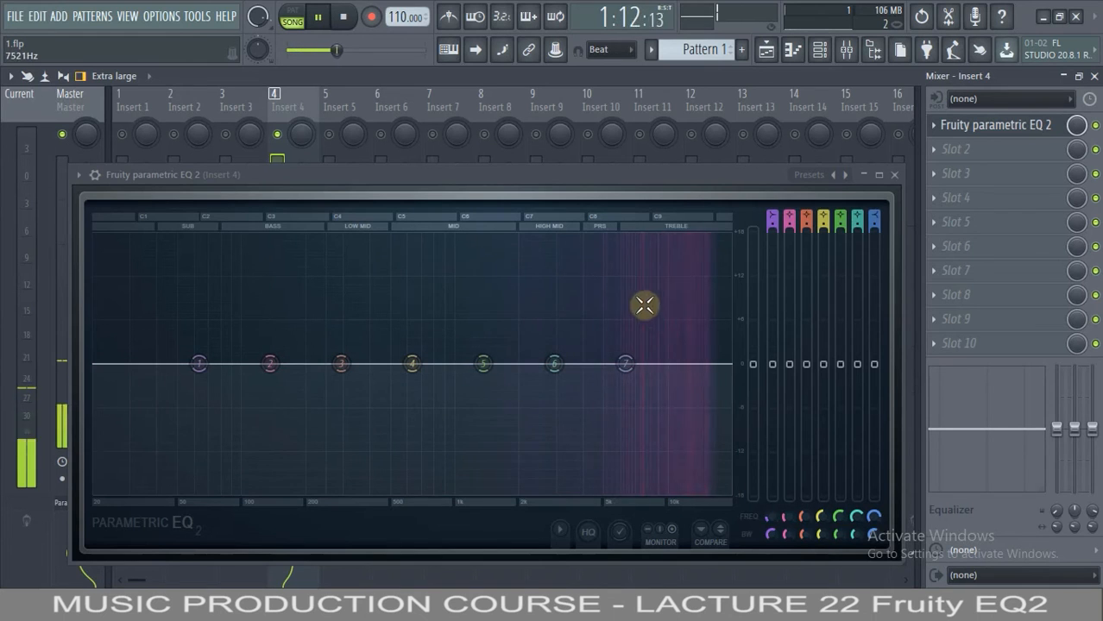
pyautogui.press('space')
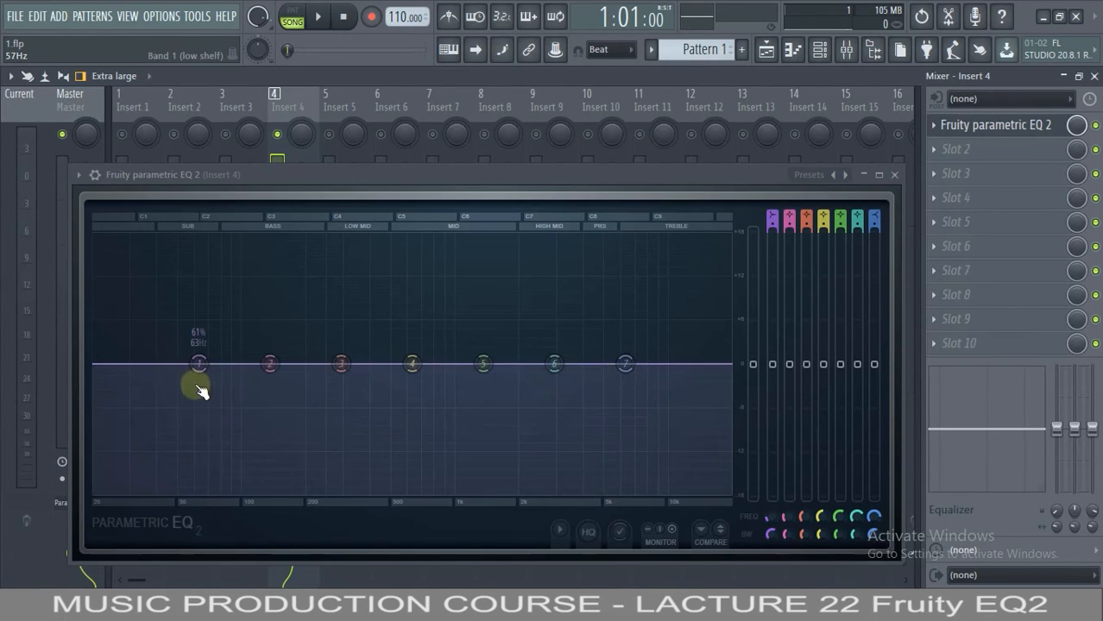
pyautogui.press('space')
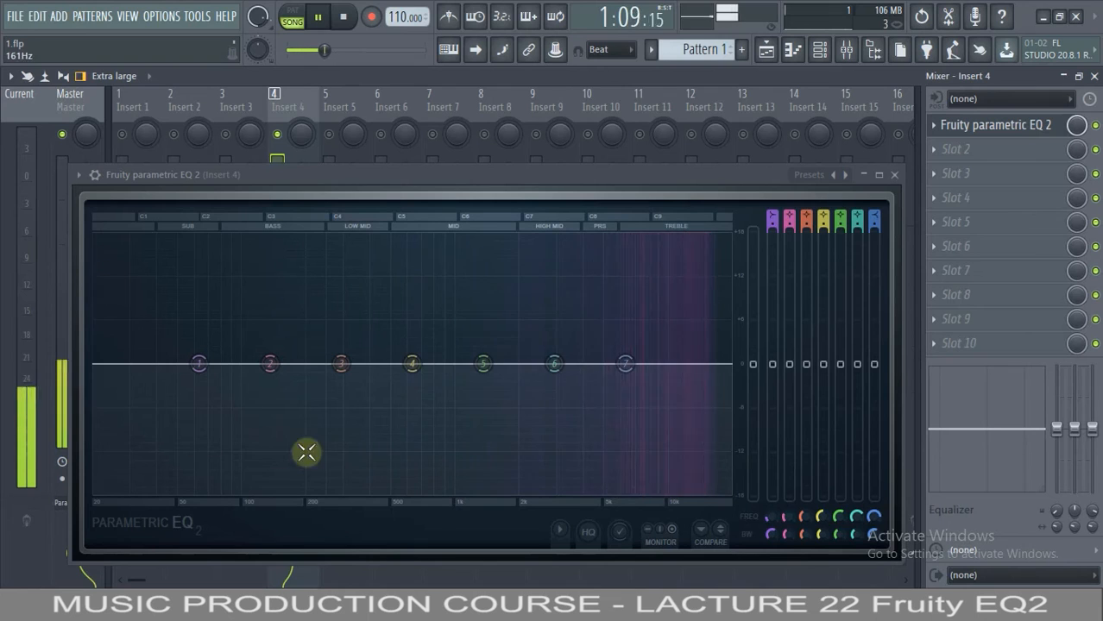
pyautogui.press('space')
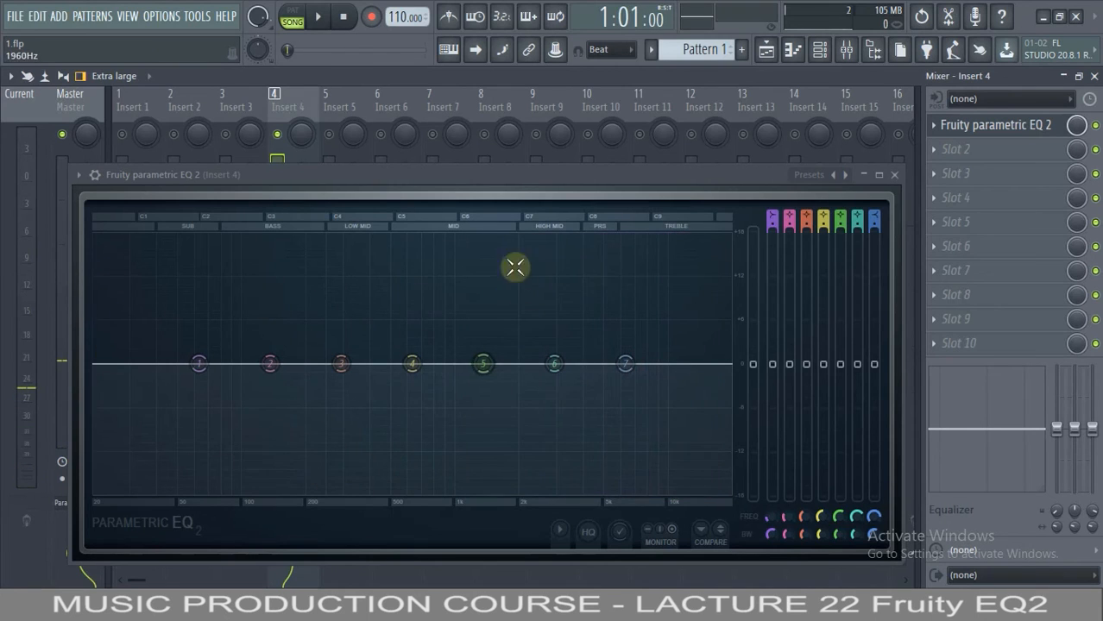
# Step: Change band 1 of the Insert 4 EQ to a High pass filter with slope order Steep 6
pyautogui.rightClick(193, 365)
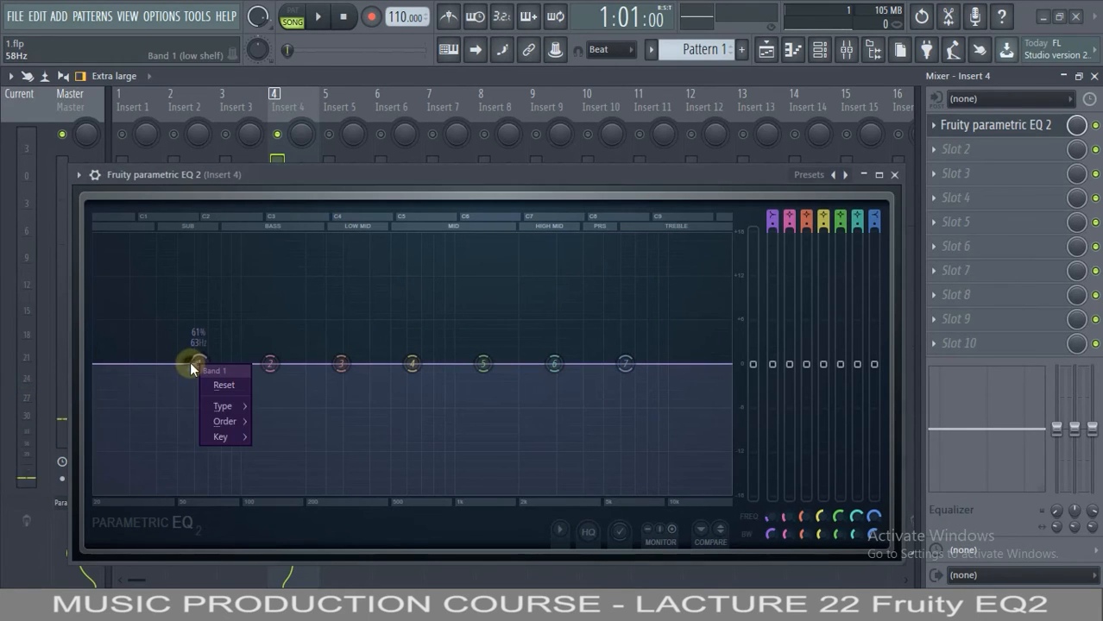
pyautogui.click(207, 402)
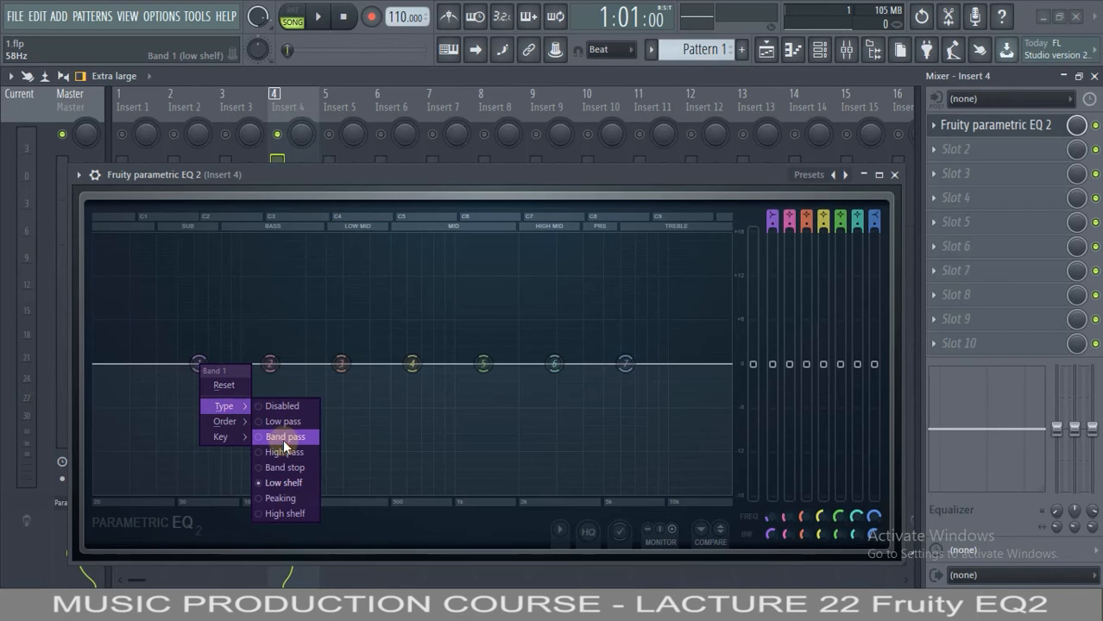
pyautogui.click(285, 452)
pyautogui.rightClick(197, 364)
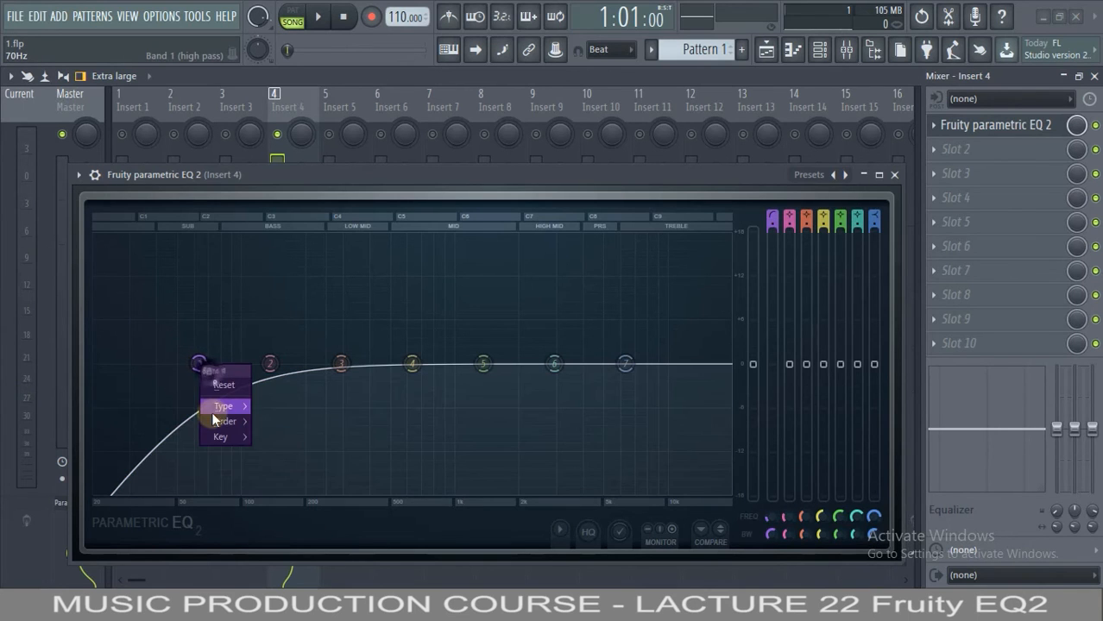
pyautogui.click(211, 409)
pyautogui.click(216, 421)
pyautogui.click(285, 436)
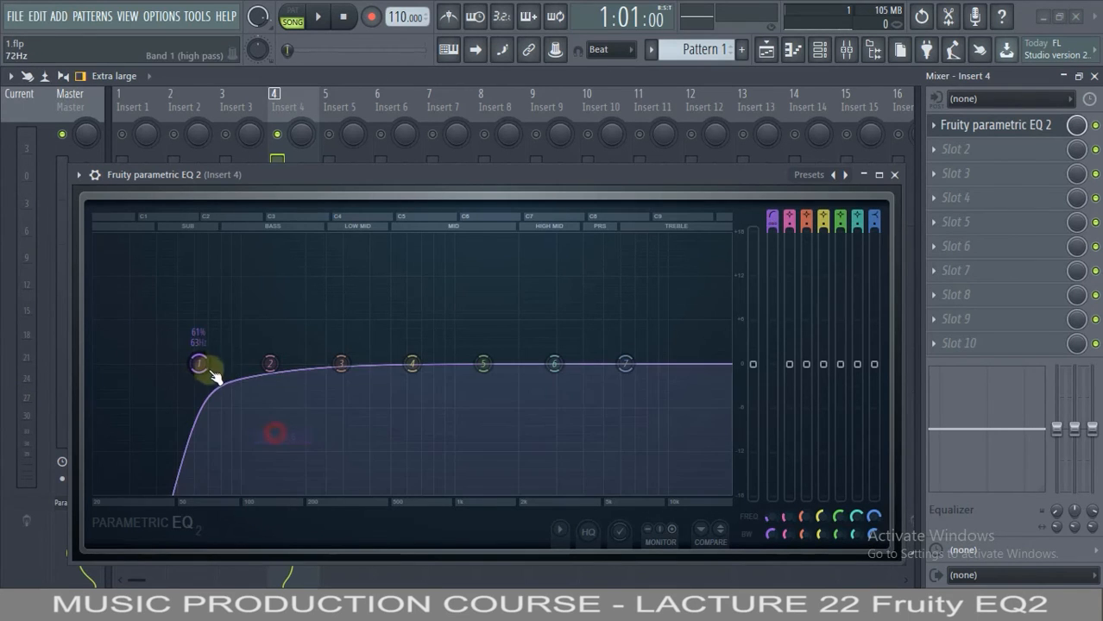
# Step: Sweep the band 1 high-pass filter upward during playback and leave its cutoff just below 1 kHz
pyautogui.moveTo(204, 369); pyautogui.dragTo(617, 414)
pyautogui.press('space')
pyautogui.moveTo(516, 363); pyautogui.dragTo(408, 337)
pyautogui.press('space')
pyautogui.rightClick(526, 363)
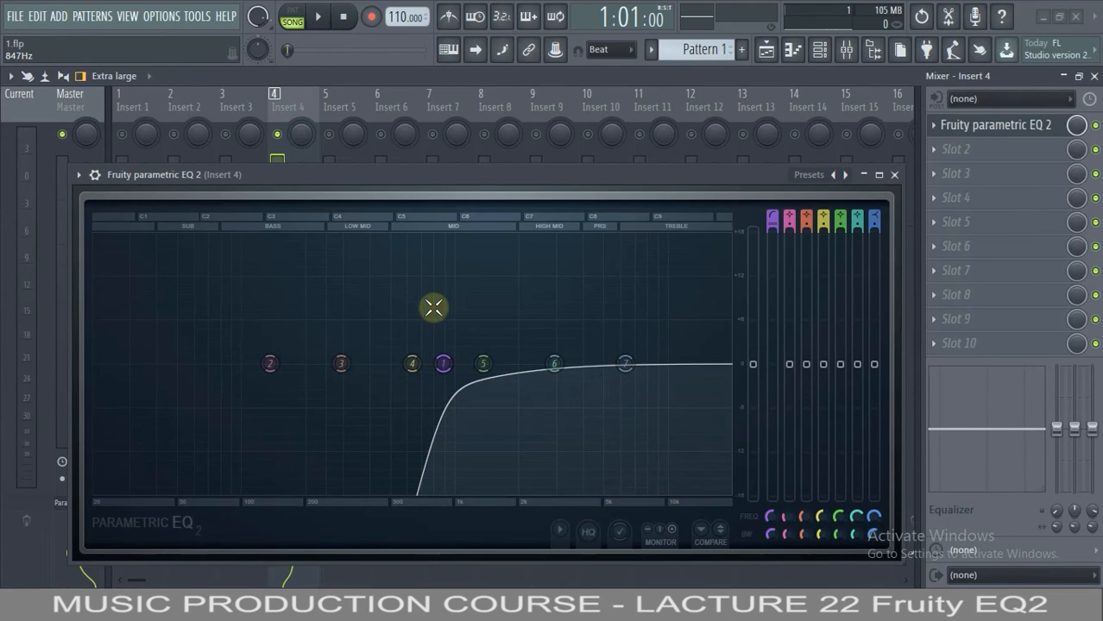
# Step: During playback, lower high-shelf band 7 at the extreme treble and boost band 6 by about 7.3 dB at 10365 Hz with 19% bandwidth
pyautogui.press('space')
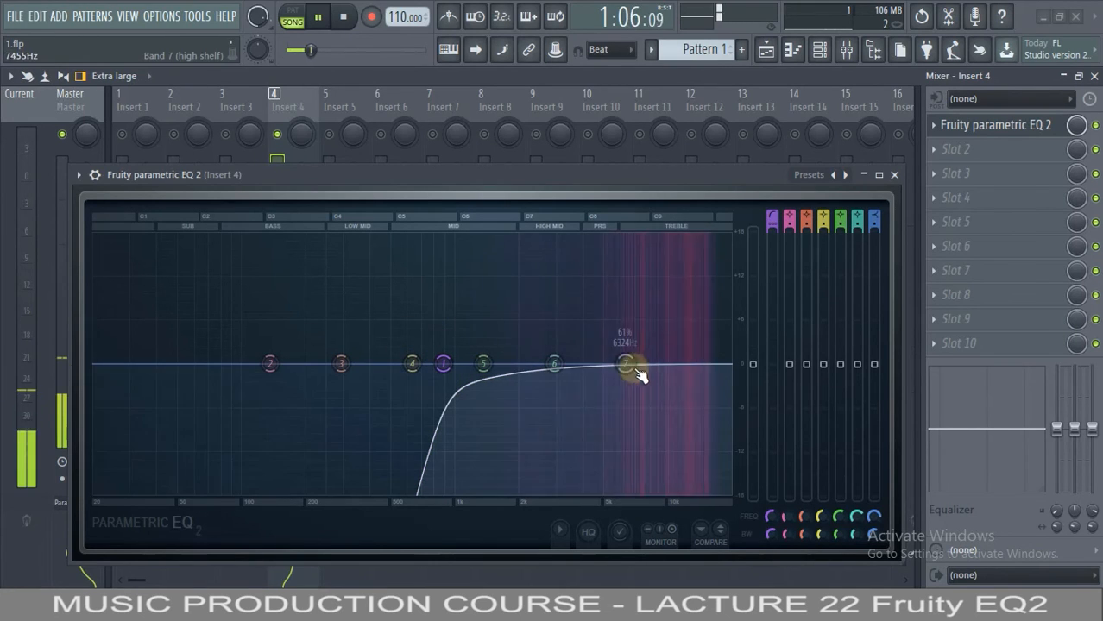
pyautogui.moveTo(625, 366); pyautogui.dragTo(799, 479)
pyautogui.moveTo(579, 390); pyautogui.dragTo(708, 261)
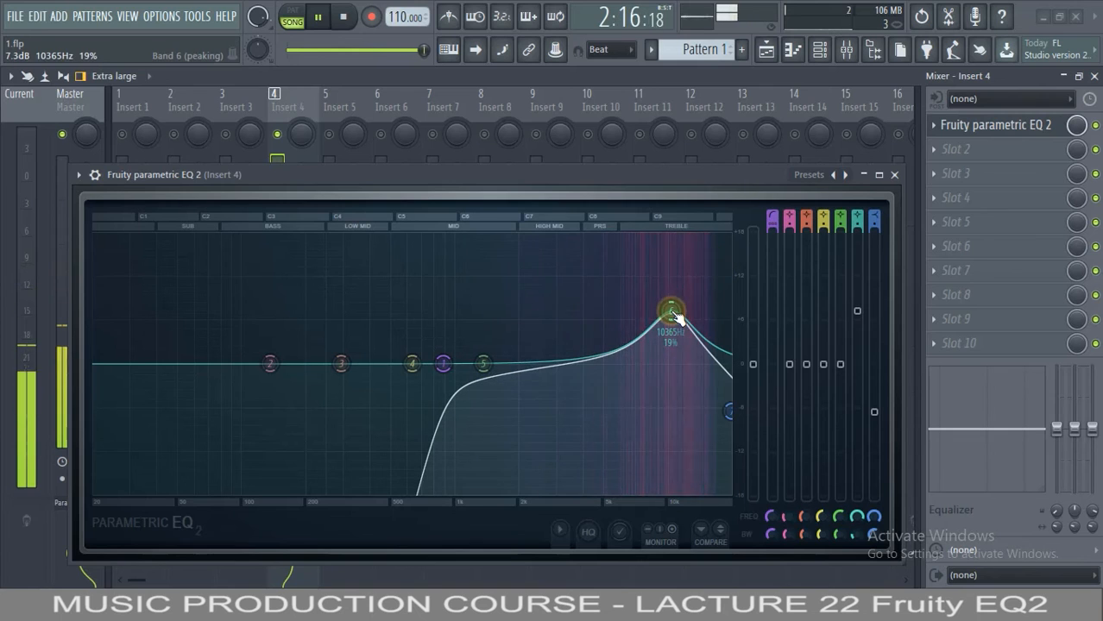
pyautogui.press('space')
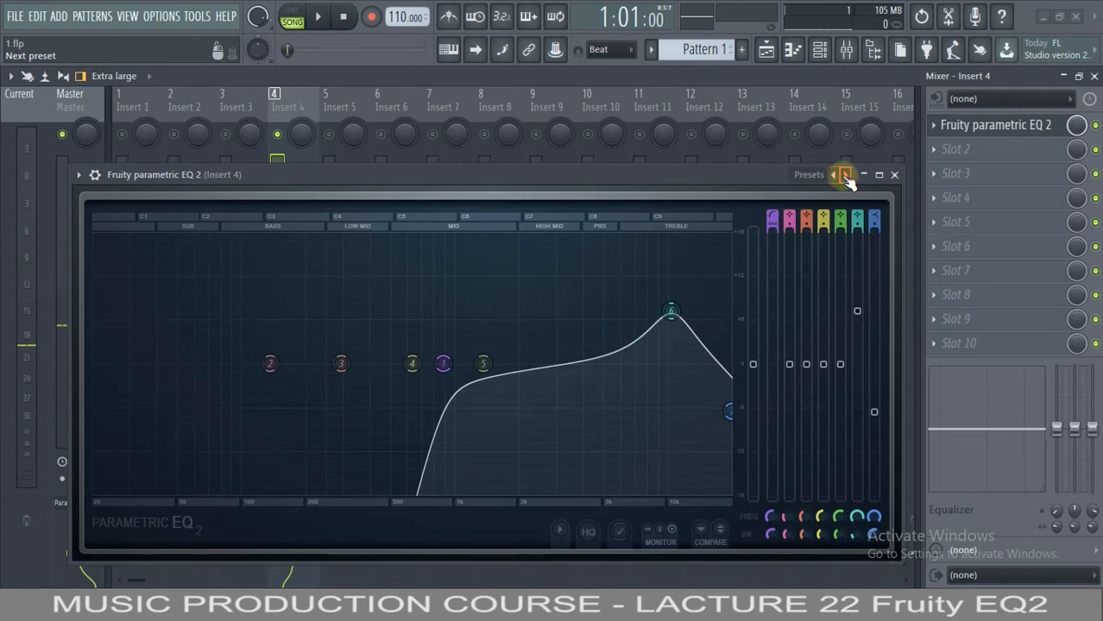
# Step: Reset the Insert 4 EQ to the Default preset
pyautogui.click(846, 176)
pyautogui.click(889, 185)
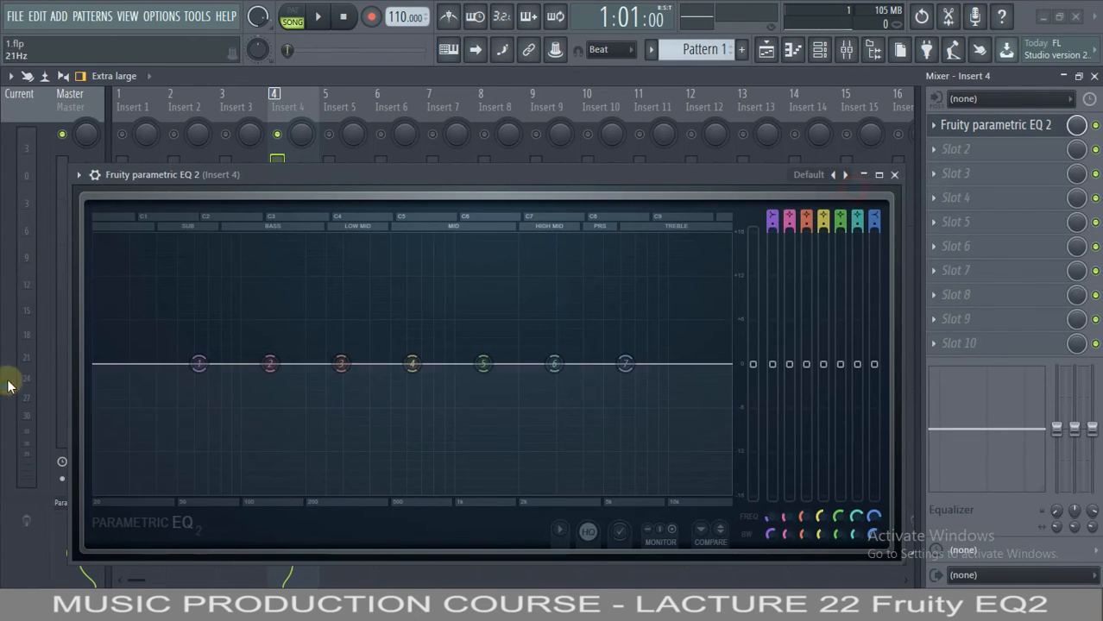
# Step: Set band 1 of the default Insert 4 EQ curve to a High pass type with order Steep 6
pyautogui.rightClick(198, 363)
pyautogui.moveTo(226, 405)
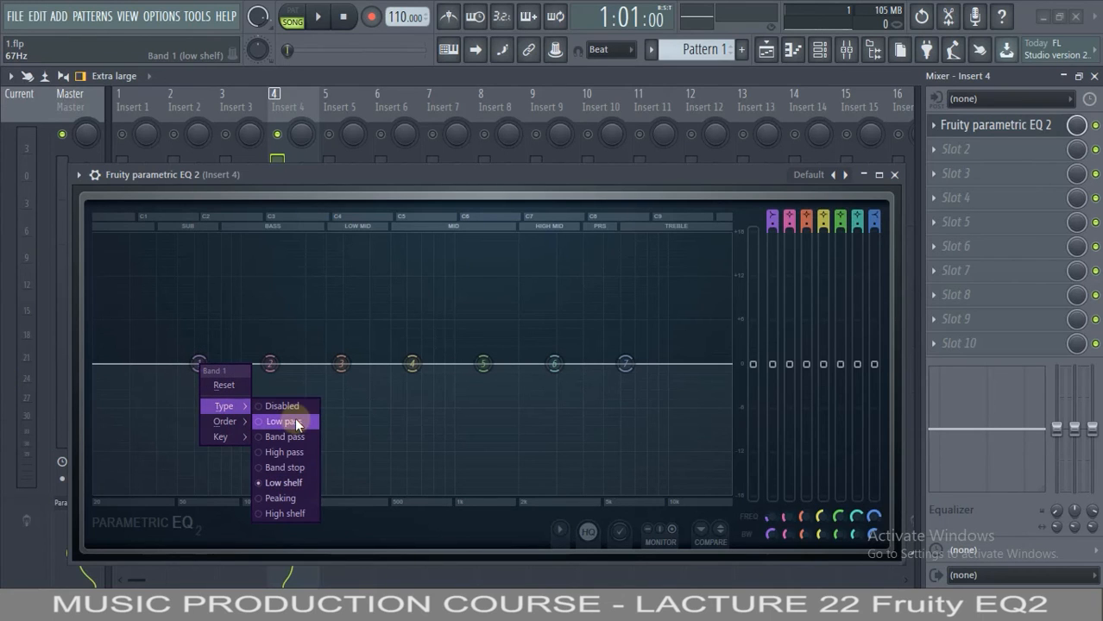
pyautogui.click(290, 452)
pyautogui.rightClick(201, 364)
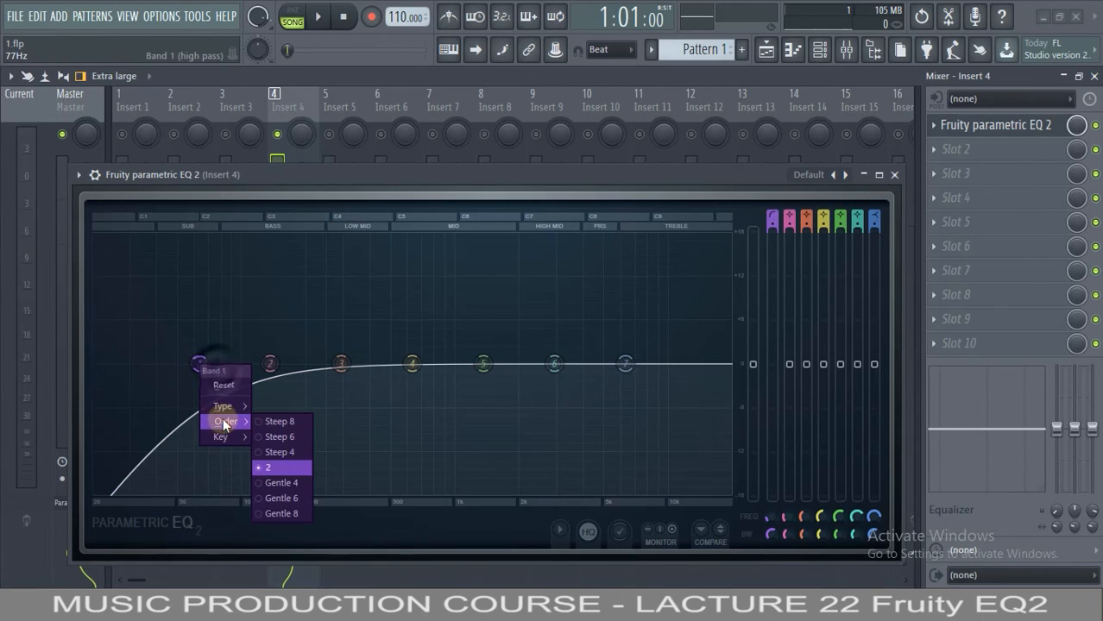
pyautogui.click(274, 435)
# Step: Raise the cutoff of band 1's high-pass filter towards the treble and create an automation clip for the band's frequency
pyautogui.moveTo(199, 365); pyautogui.dragTo(613, 363)
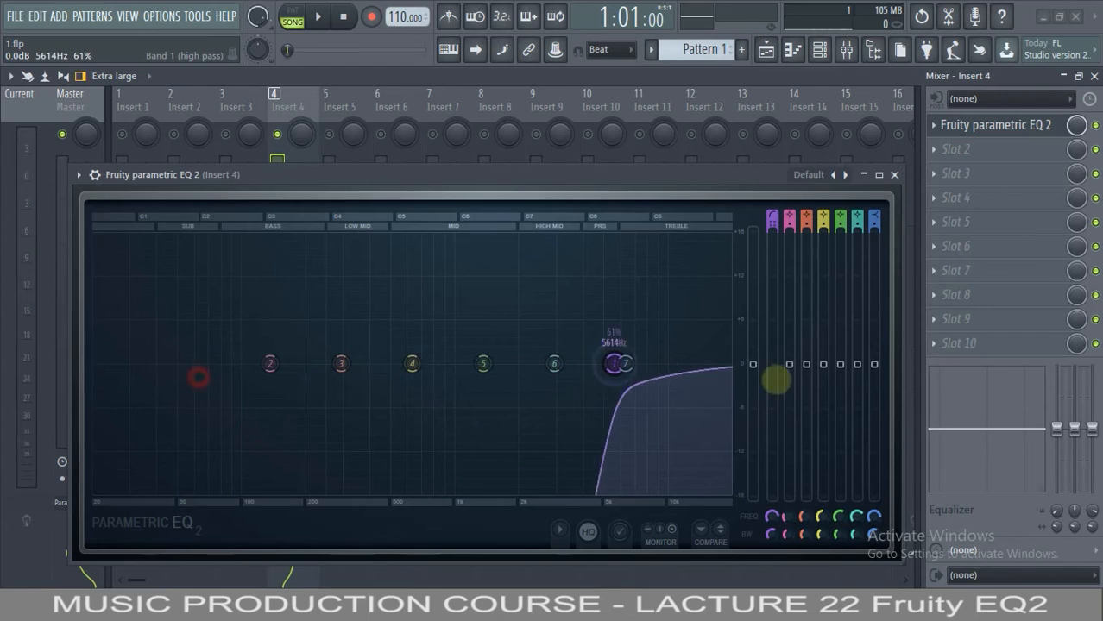
pyautogui.moveTo(775, 380); pyautogui.dragTo(819, 379)
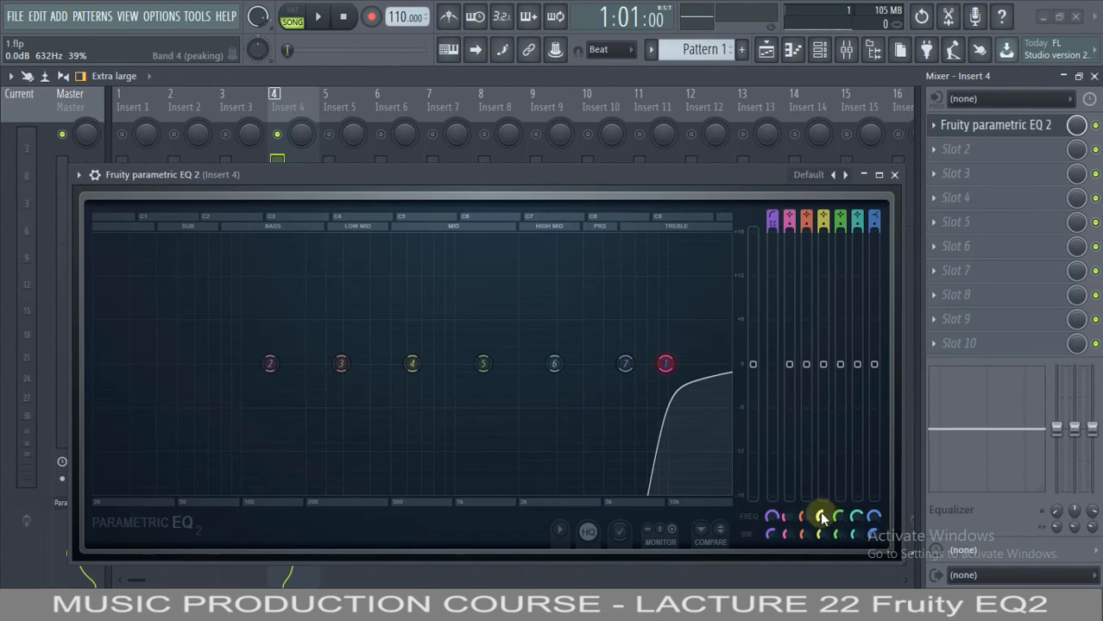
pyautogui.moveTo(770, 519); pyautogui.dragTo(770, 519)
pyautogui.rightClick(770, 518)
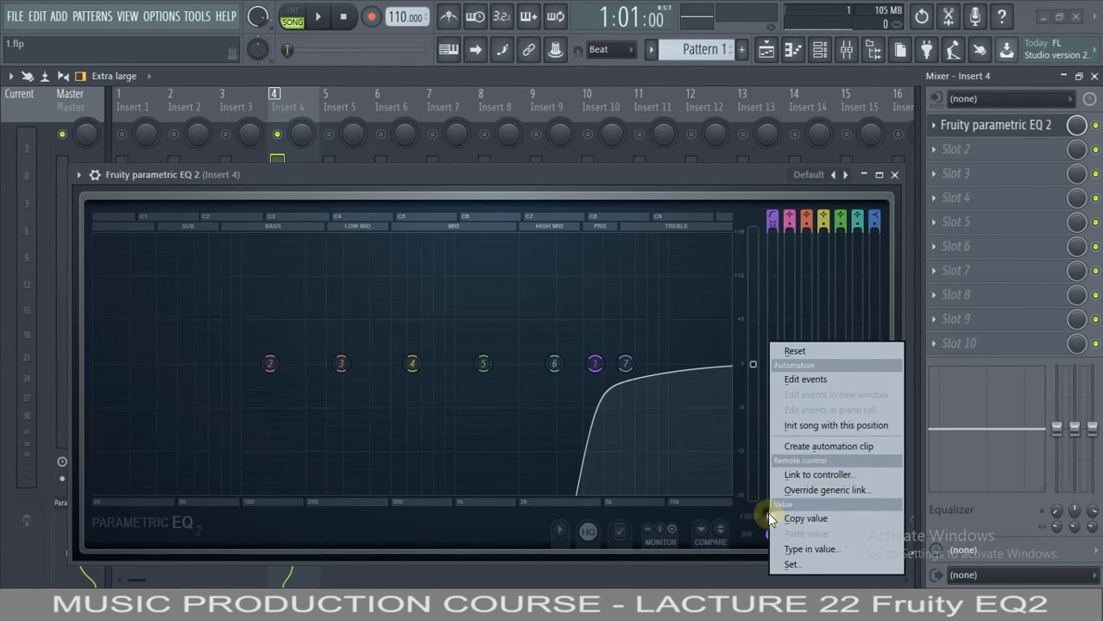
pyautogui.click(795, 447)
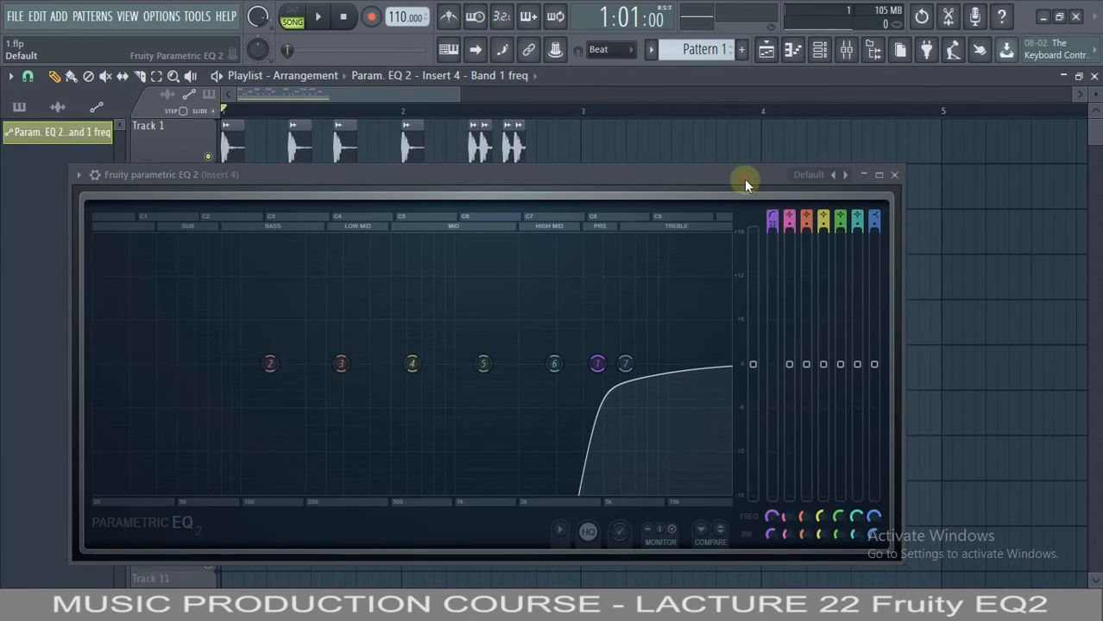
# Step: Shape the start of the Band 1 freq automation clip on Track 5 to rise from minimum at 1:01:00 to maximum at 1:02:00
pyautogui.moveTo(746, 184); pyautogui.dragTo(798, 458)
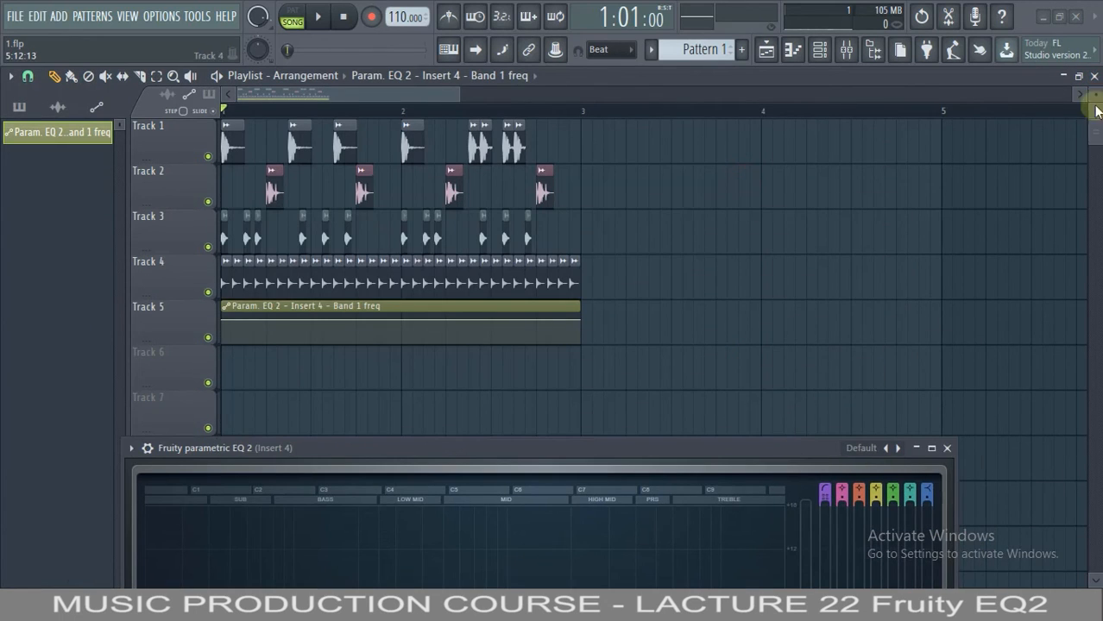
pyautogui.moveTo(1094, 110); pyautogui.dragTo(1094, 87)
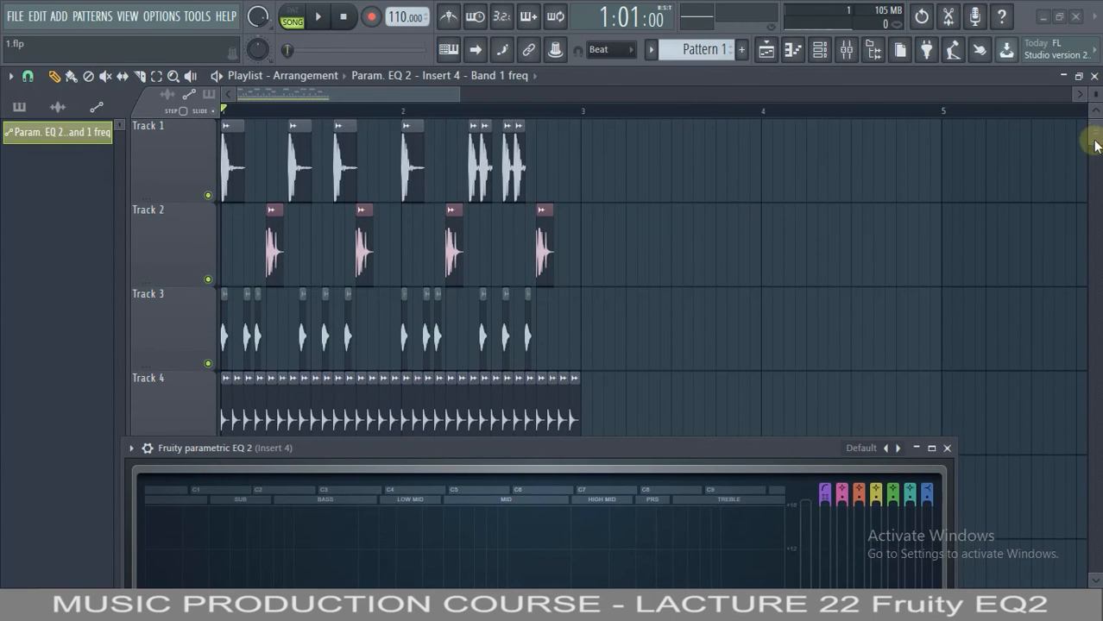
pyautogui.moveTo(1094, 140); pyautogui.dragTo(1089, 156)
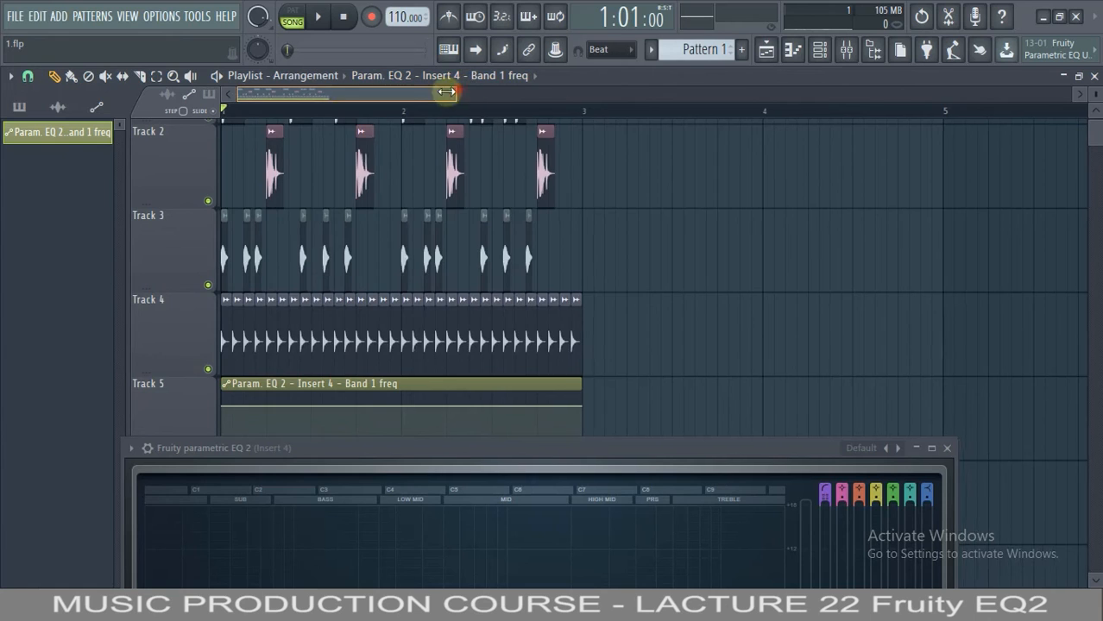
pyautogui.moveTo(446, 91); pyautogui.dragTo(317, 119)
pyautogui.scroll(-2, 434, 181)
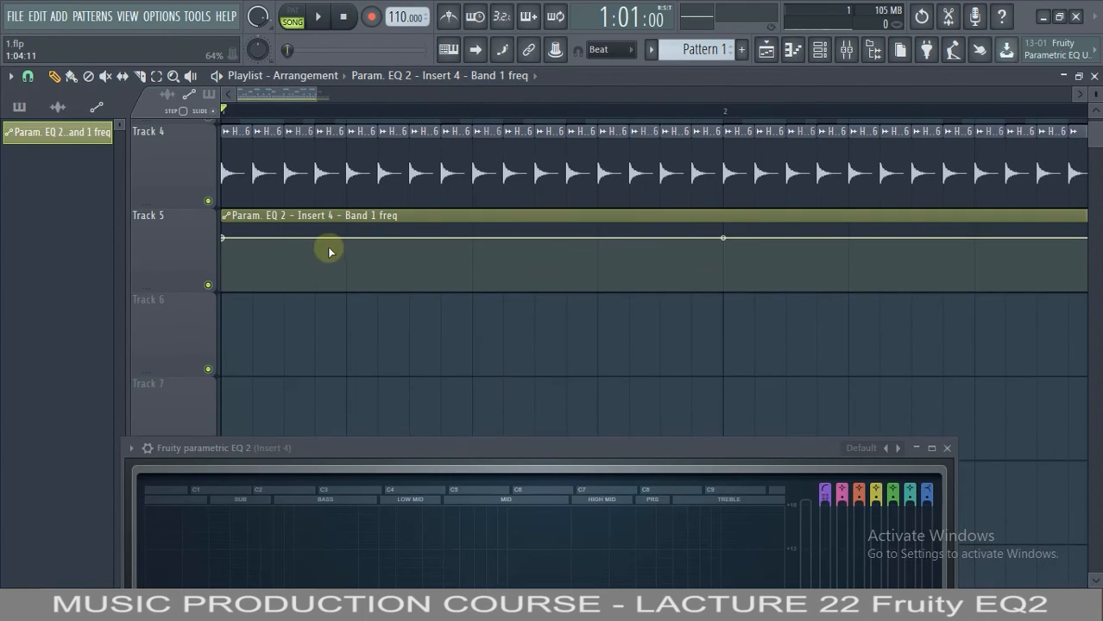
pyautogui.rightClick(253, 249)
pyautogui.moveTo(252, 247); pyautogui.dragTo(208, 311)
pyautogui.rightClick(251, 275)
pyautogui.click(251, 275)
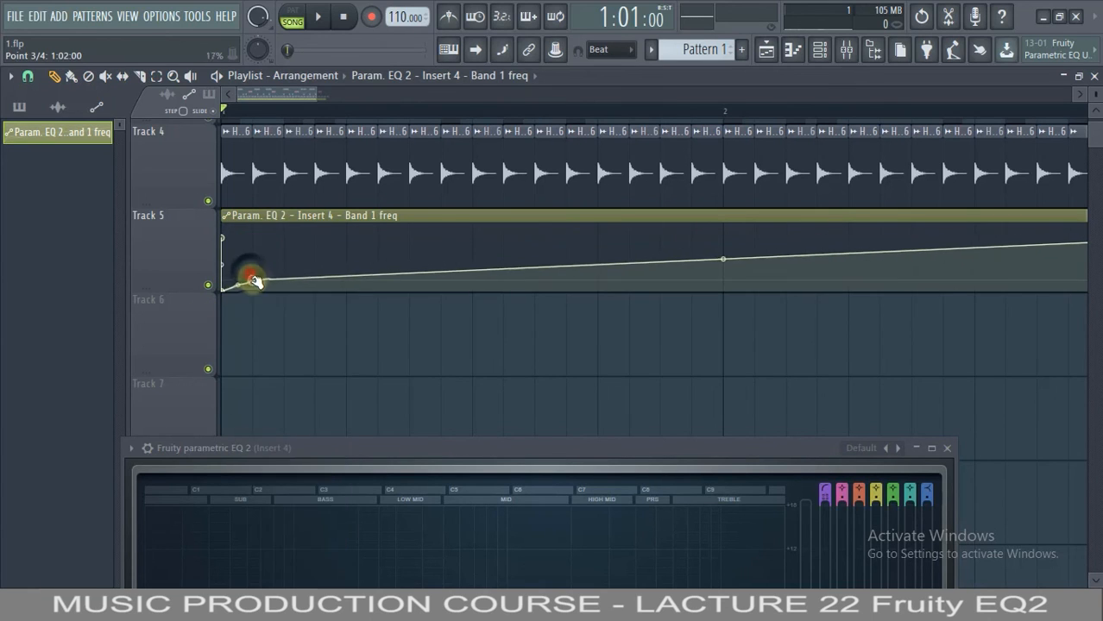
pyautogui.moveTo(248, 279); pyautogui.dragTo(260, 219)
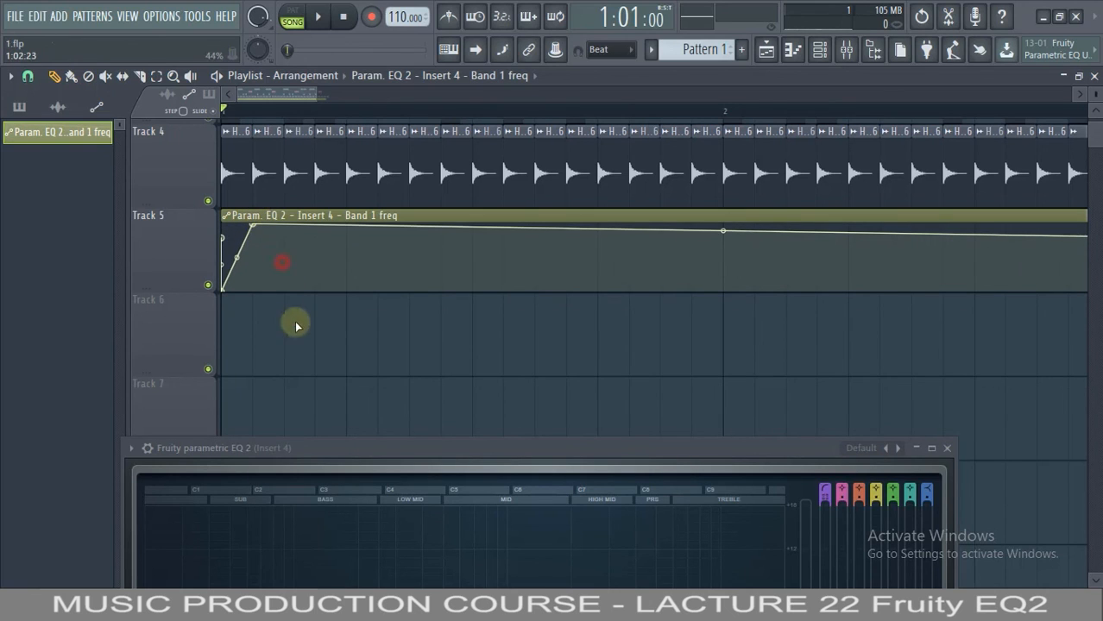
# Step: Continue the automation zigzag with points at minimum on 1:03:00, maximum on 1:04:00 and minimum on 1:05:00
pyautogui.rightClick(282, 277)
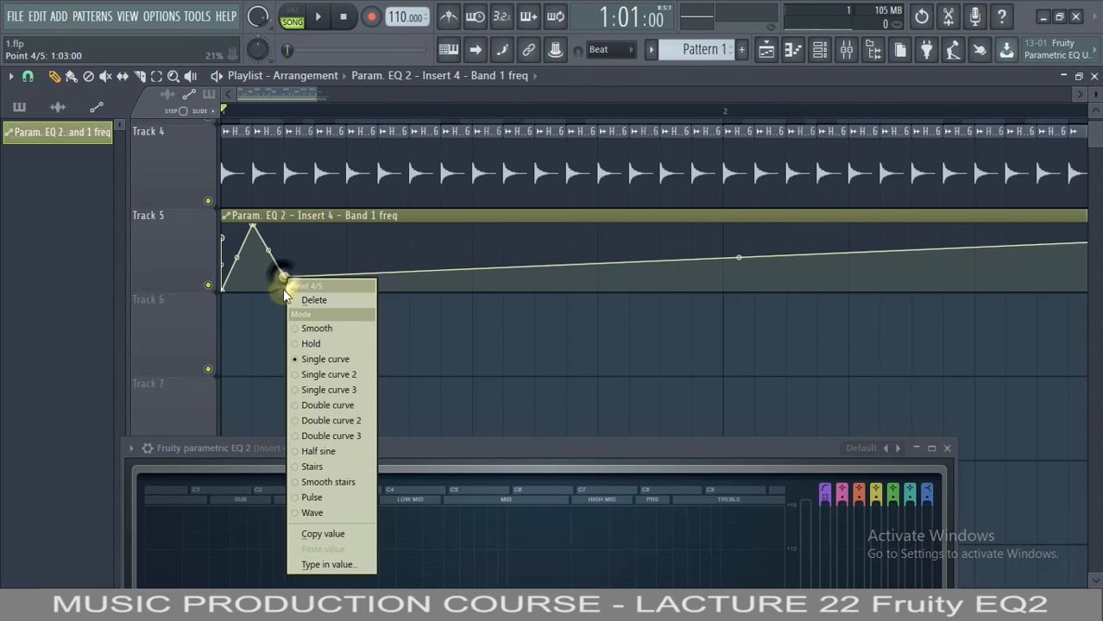
pyautogui.click(284, 277)
pyautogui.moveTo(284, 277); pyautogui.dragTo(297, 287)
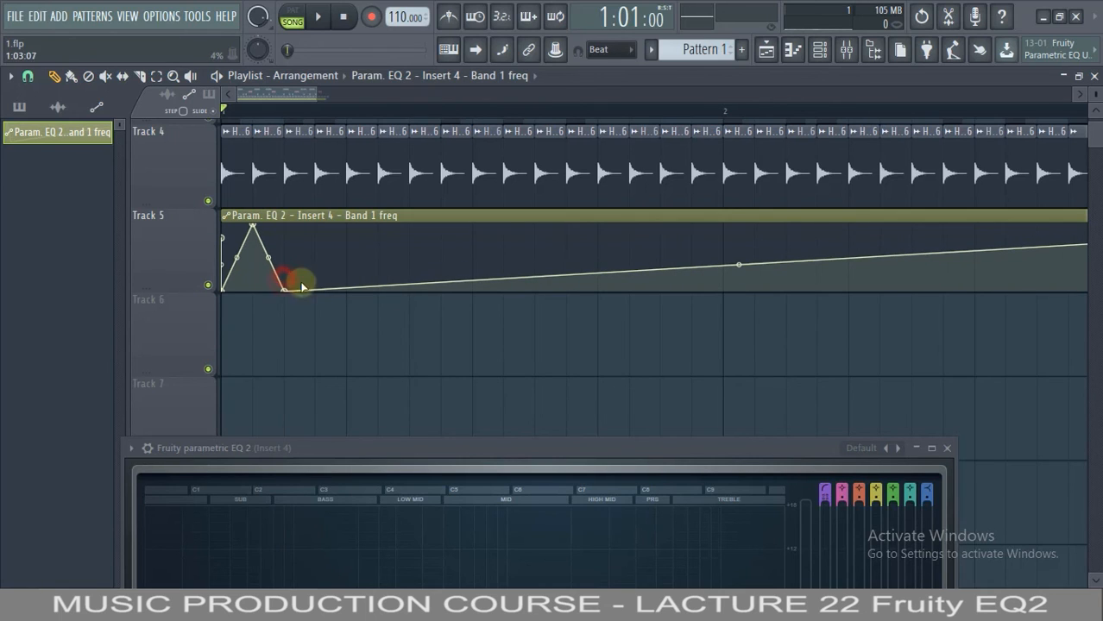
pyautogui.rightClick(315, 232)
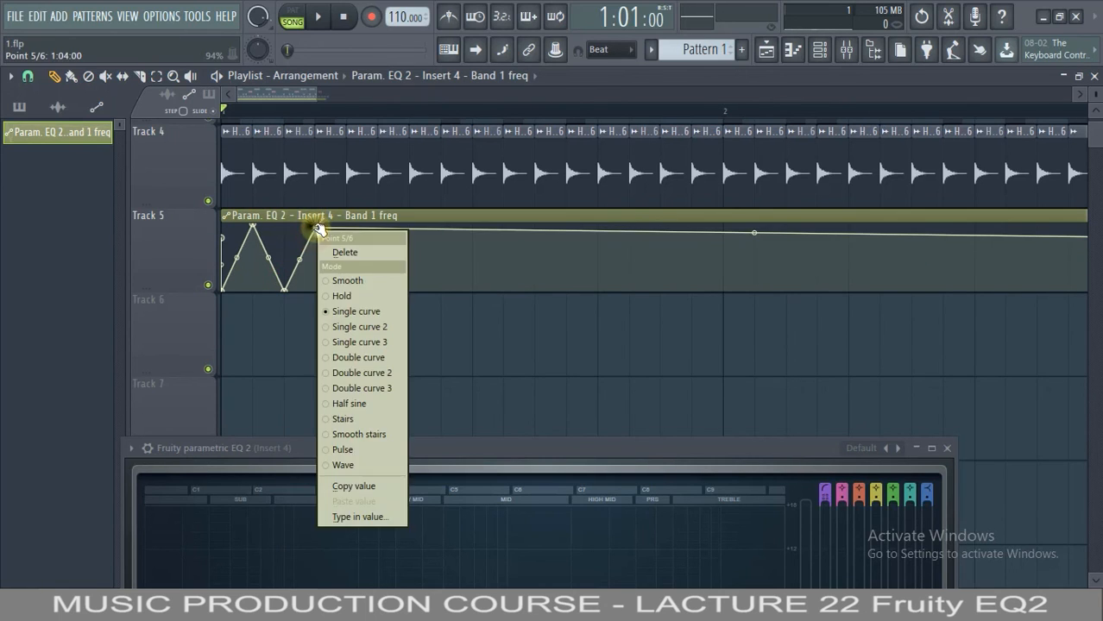
pyautogui.click(319, 229)
pyautogui.moveTo(319, 229); pyautogui.dragTo(315, 220)
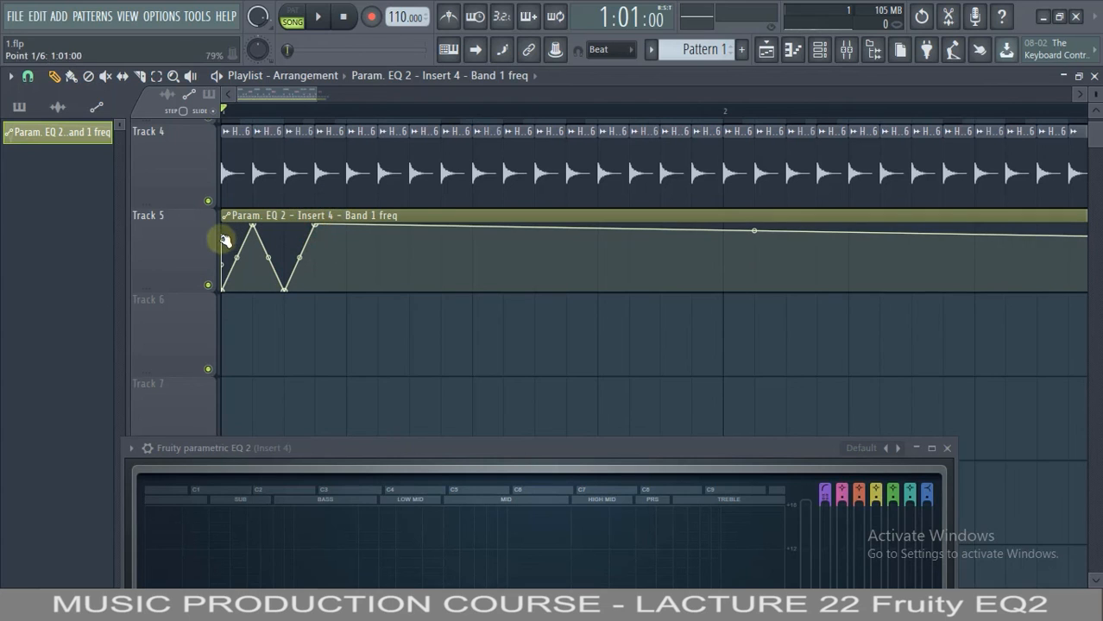
pyautogui.rightClick(345, 273)
pyautogui.click(350, 273)
pyautogui.moveTo(351, 273); pyautogui.dragTo(347, 293)
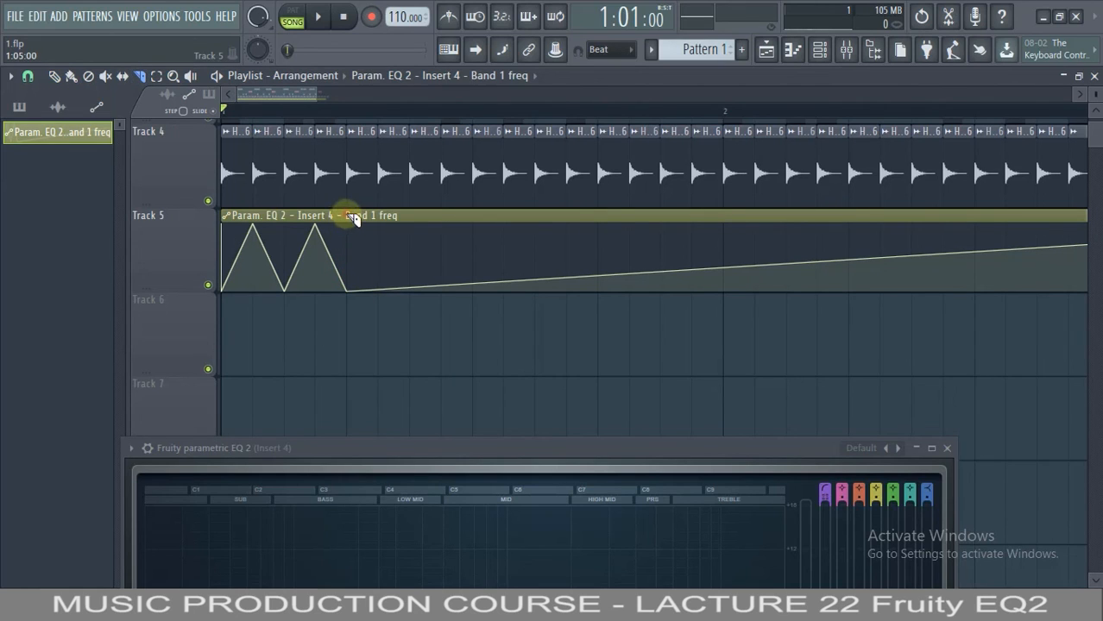
# Step: Slice the Track 5 automation clip at 1:05:00 and delete the part after the cut
pyautogui.moveTo(354, 274); pyautogui.dragTo(355, 307)
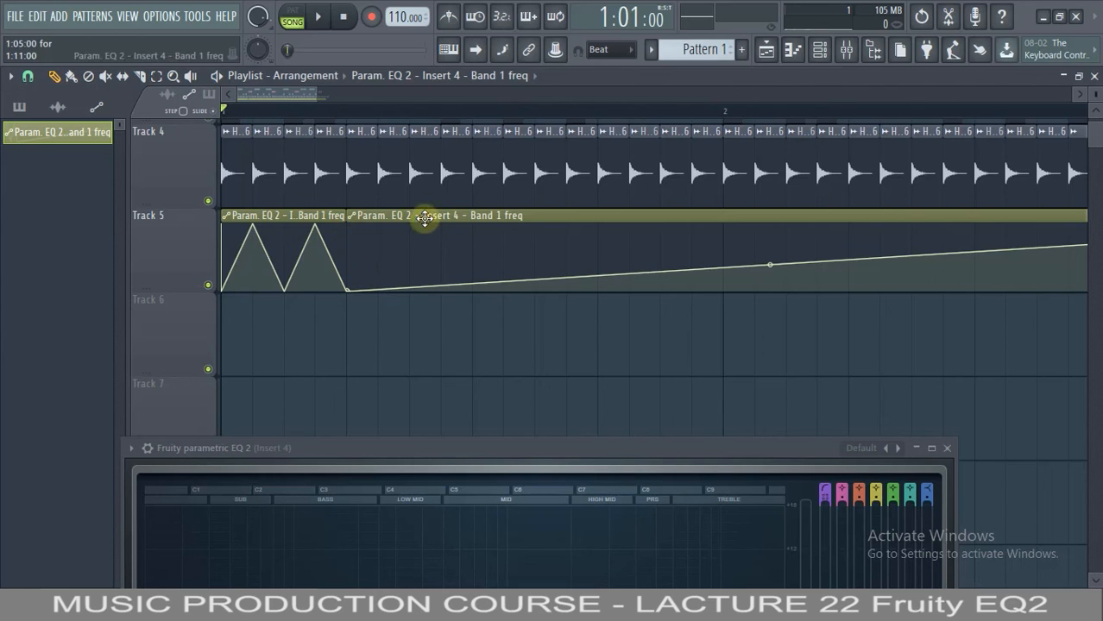
pyautogui.rightClick(487, 216)
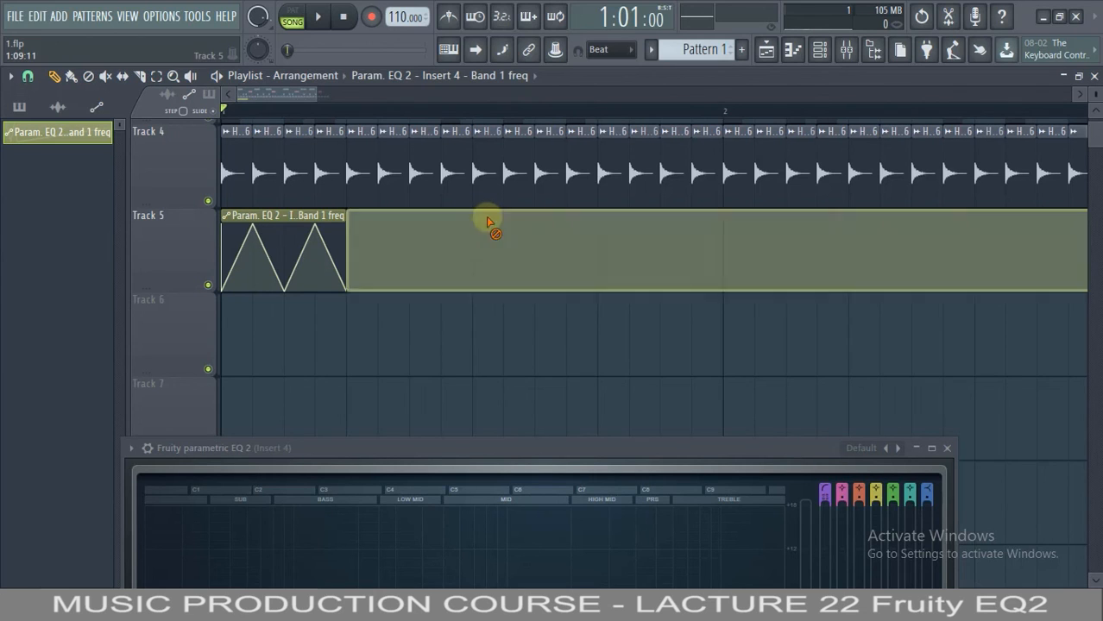
# Step: Duplicate the double-peak automation clip repeatedly along Track 5 and delete the copies beyond the start of bar 3
pyautogui.keyDown('ctrl'); pyautogui.click(290, 220); pyautogui.keyUp('ctrl')
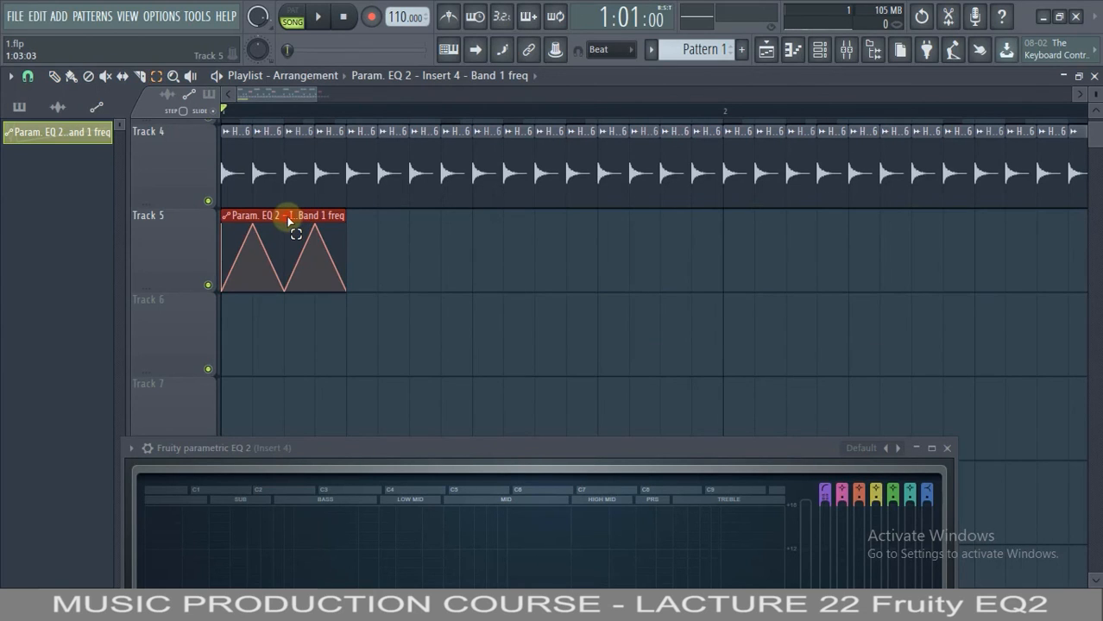
pyautogui.hotkey('ctrl', 'b')
pyautogui.hotkey('ctrl', 'b')
pyautogui.hotkey('ctrl', 'b')
pyautogui.hotkey('ctrl', 'b')
pyautogui.hotkey('ctrl', 'b')
pyautogui.hotkey('ctrl', 'b')
pyautogui.hotkey('ctrl', 'b')
pyautogui.hotkey('ctrl', 'b')
pyautogui.hotkey('ctrl', 'b')
pyautogui.hotkey('ctrl', 'b')
pyautogui.hotkey('ctrl', 'b')
pyautogui.hotkey('ctrl', 'b')
pyautogui.hotkey('ctrl', 'b')
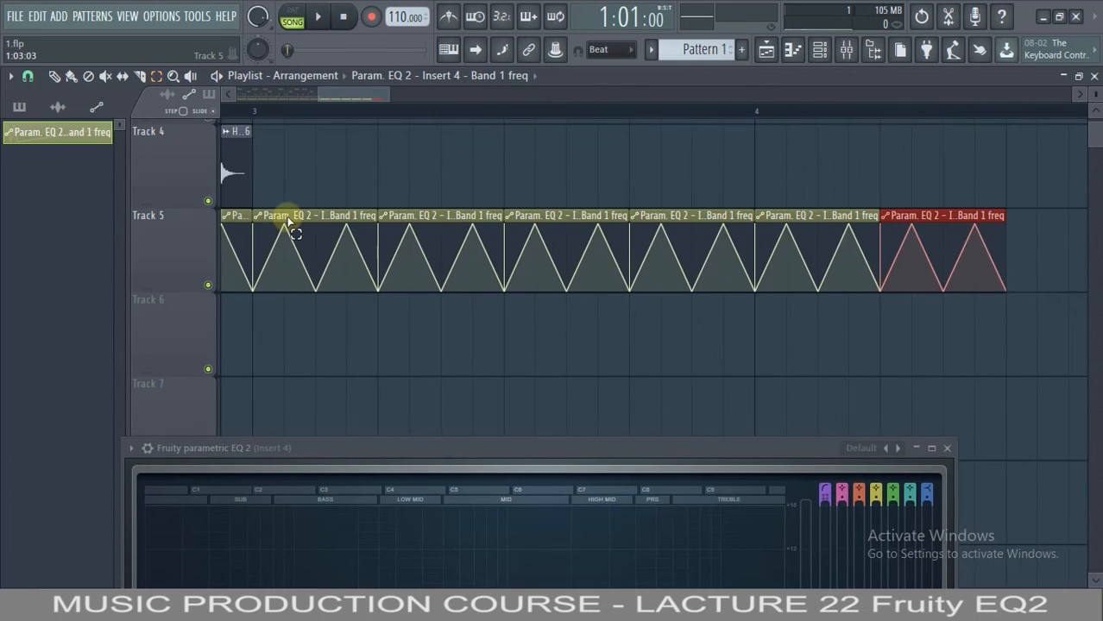
pyautogui.moveTo(1070, 171); pyautogui.dragTo(607, 278)
pyautogui.press('Delete')
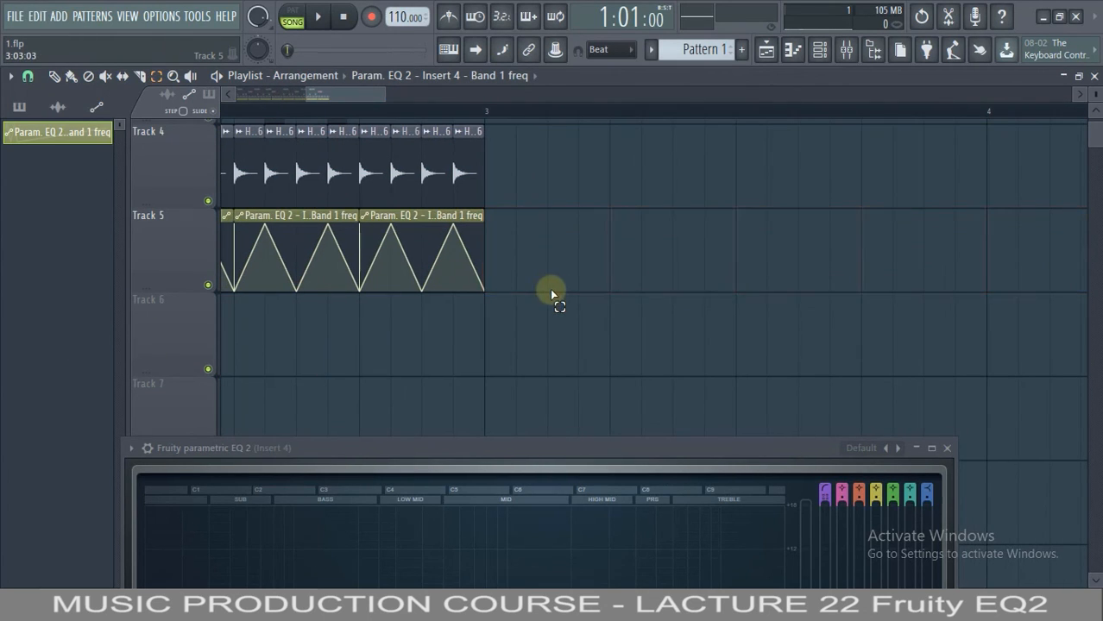
# Step: Play the arrangement and watch the automation sweep band 1 in the Insert 4 EQ
pyautogui.moveTo(364, 95)
pyautogui.mouseDown()
pyautogui.moveTo(276, 102)
pyautogui.moveTo(350, 94)
pyautogui.mouseUp()
pyautogui.press('space')
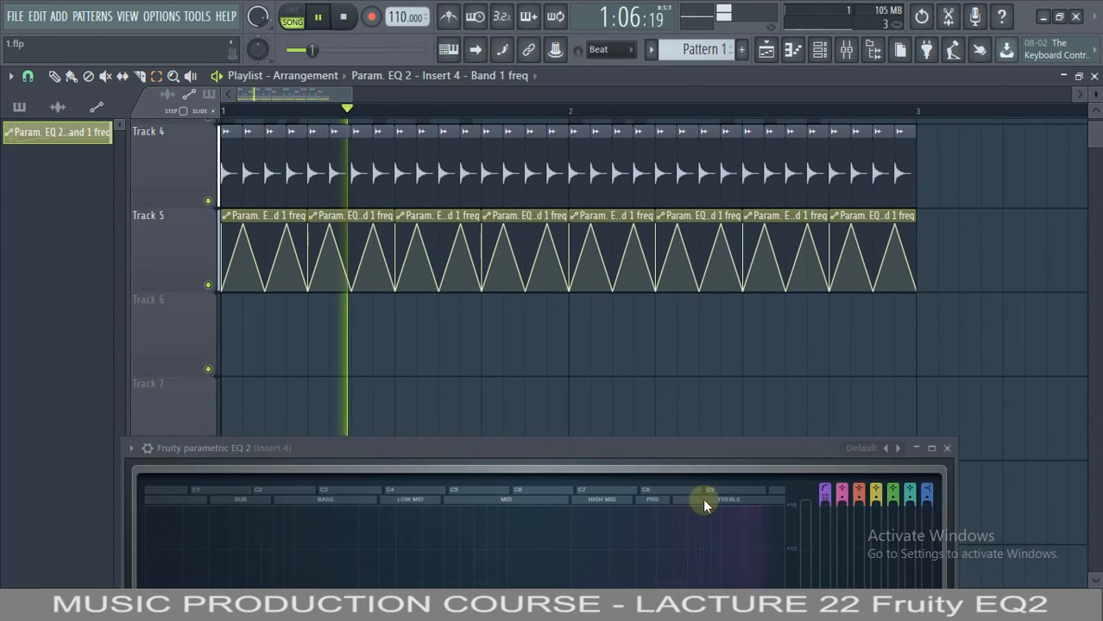
pyautogui.moveTo(629, 448); pyautogui.dragTo(622, 236)
pyautogui.press('space')
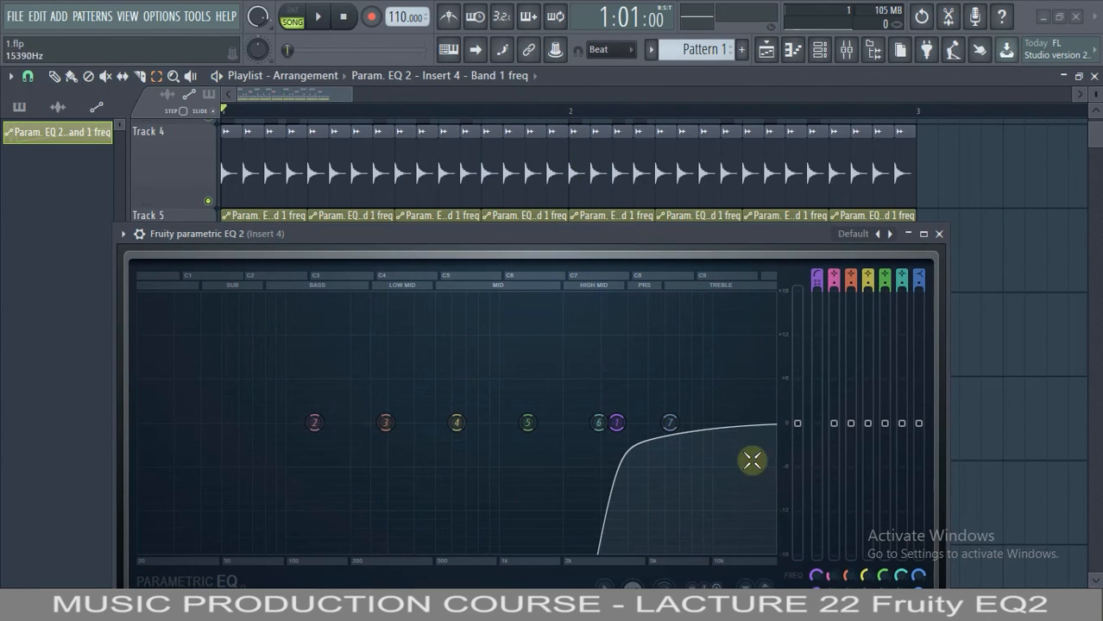
pyautogui.press('space')
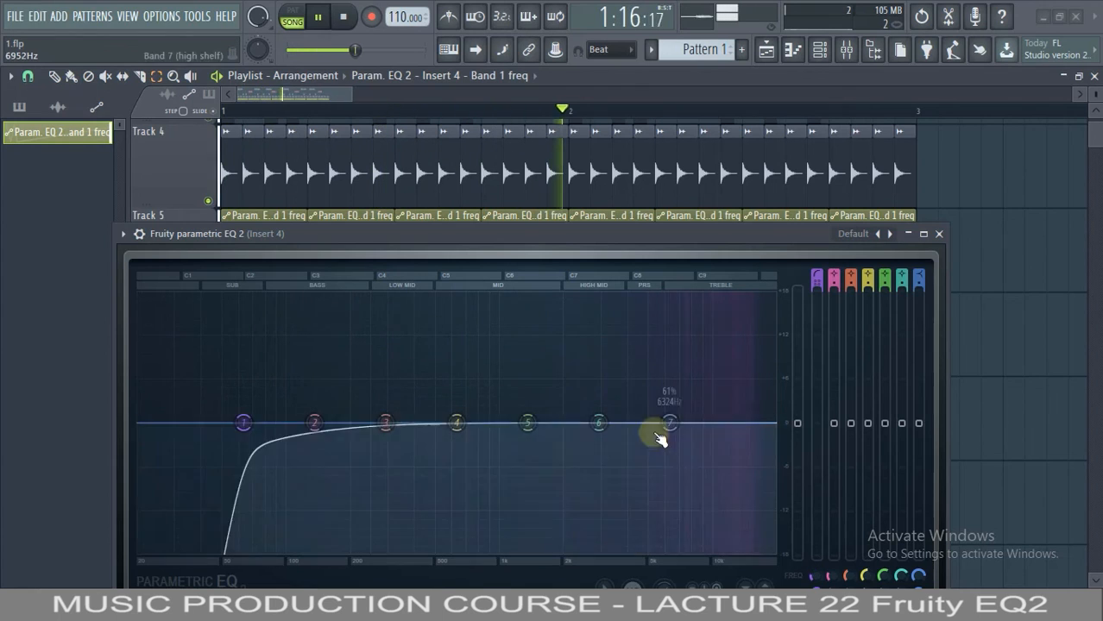
pyautogui.press('space')
pyautogui.moveTo(566, 238); pyautogui.dragTo(648, 466)
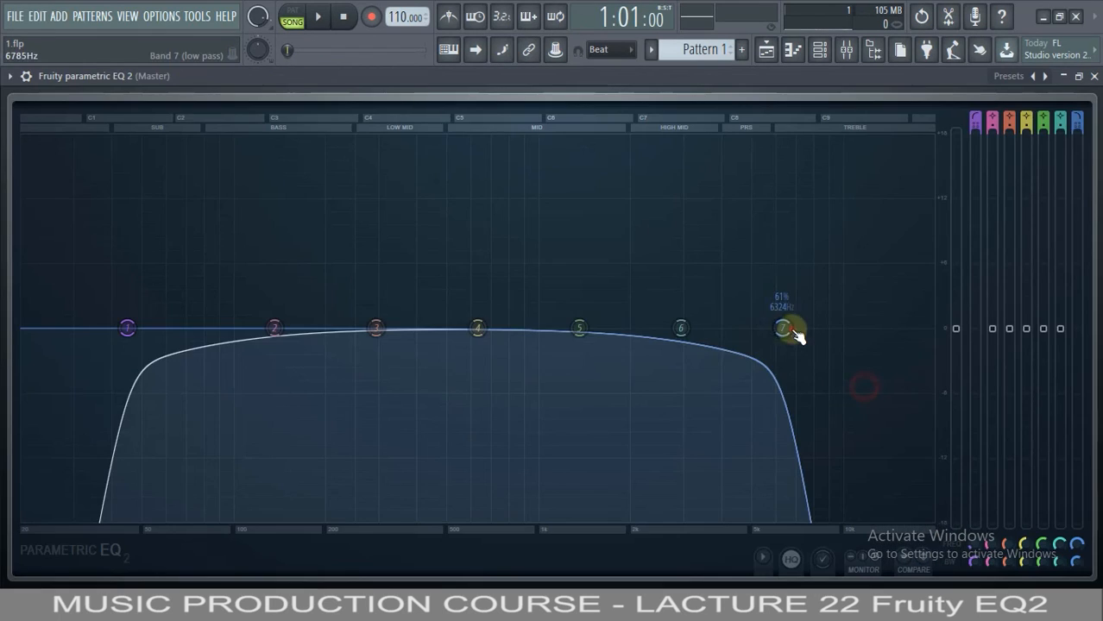
# Step: On the Master EQ, lower band 1's high-pass cutoff slightly and sweep band 7's low-pass cutoff, leaving it at about 1095 Hz
pyautogui.moveTo(791, 328); pyautogui.dragTo(799, 369)
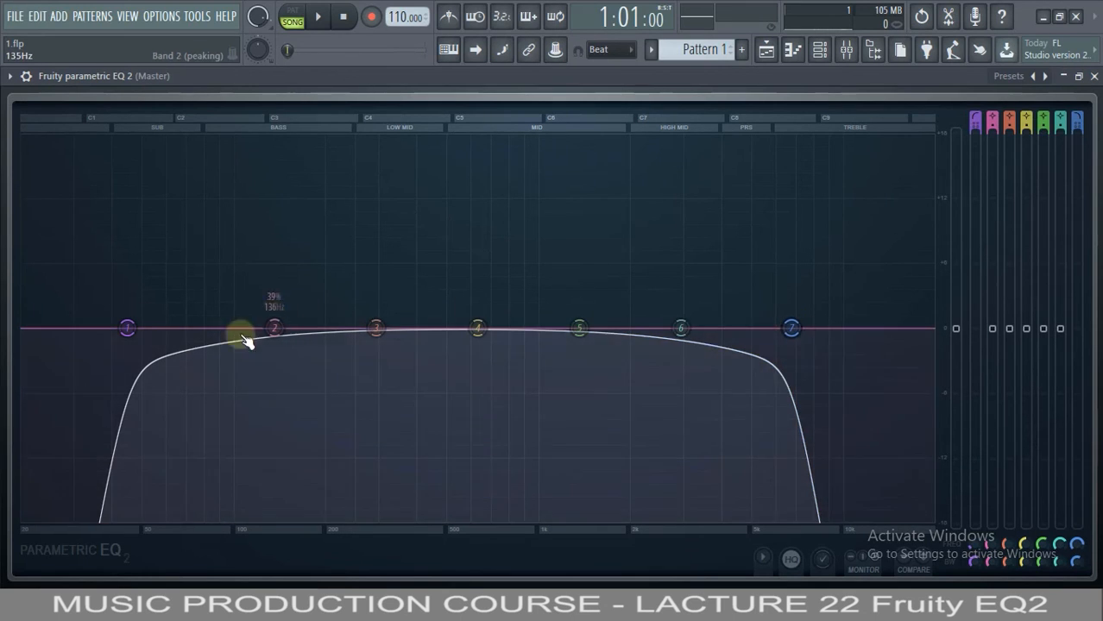
pyautogui.moveTo(127, 332); pyautogui.dragTo(106, 384)
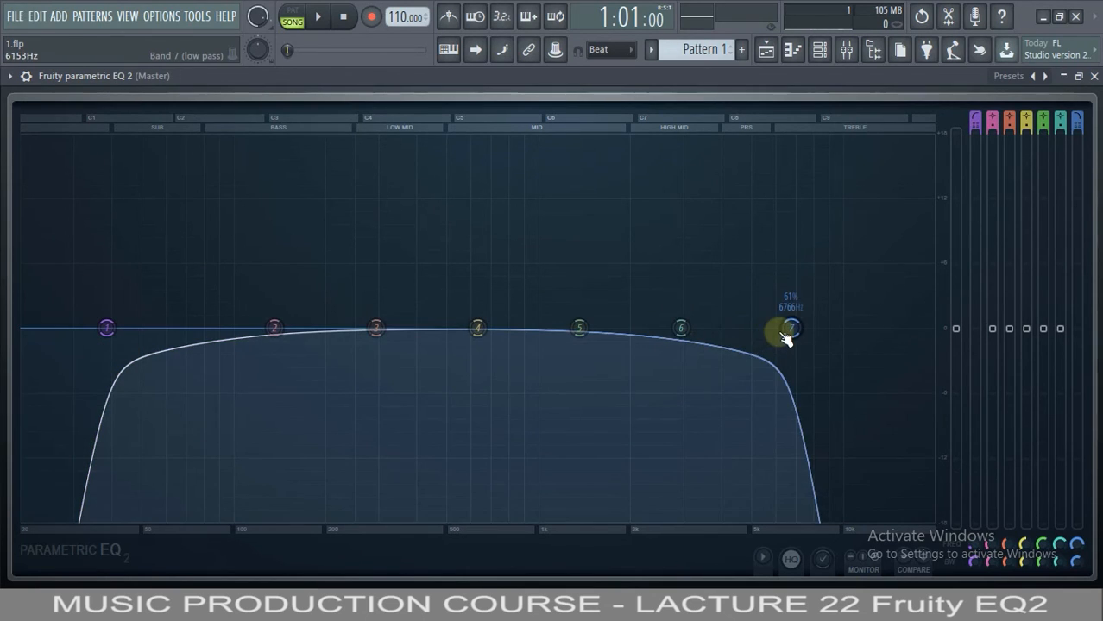
pyautogui.moveTo(791, 331); pyautogui.dragTo(352, 391)
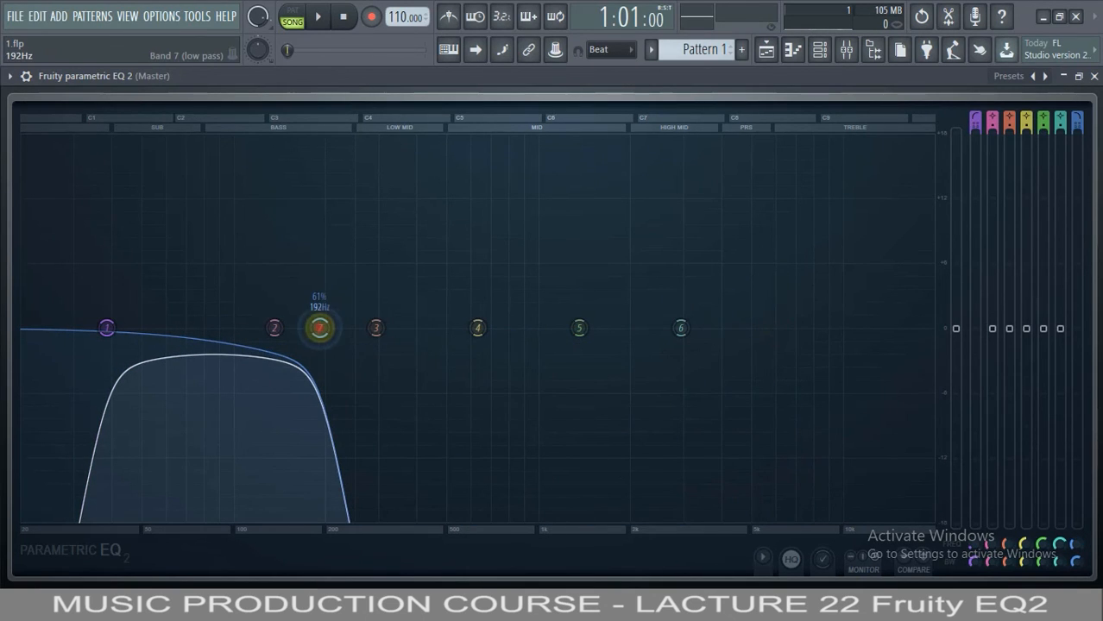
pyautogui.moveTo(319, 328); pyautogui.dragTo(811, 319)
pyautogui.moveTo(707, 317); pyautogui.dragTo(524, 313)
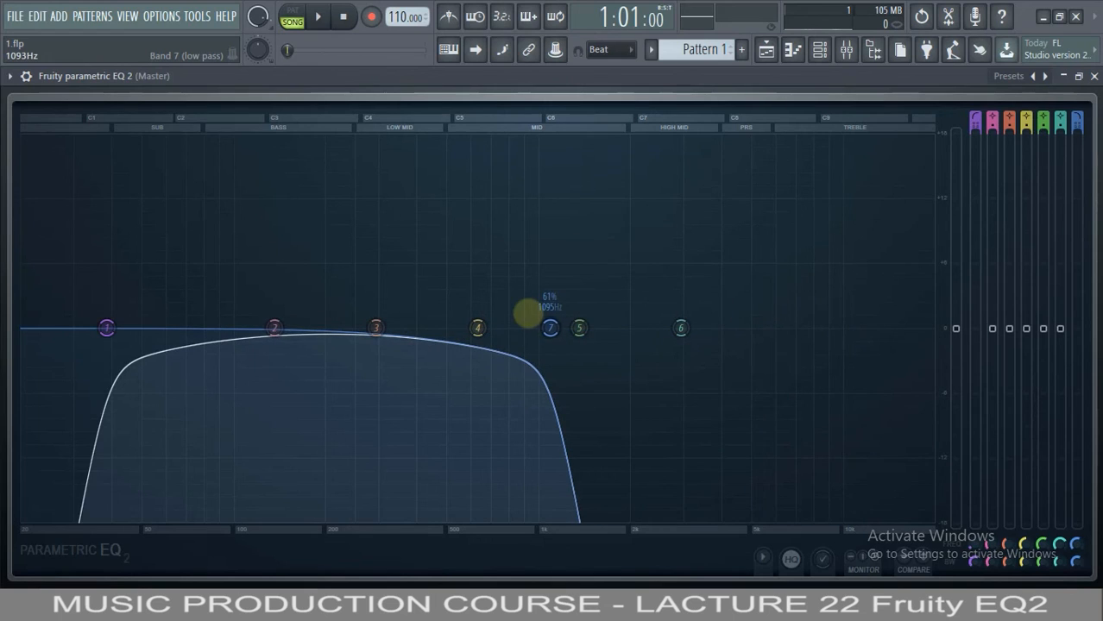
# Step: Restore the Master EQ window from full size, shrink it and place it over the middle of the mixer
pyautogui.click(1079, 77)
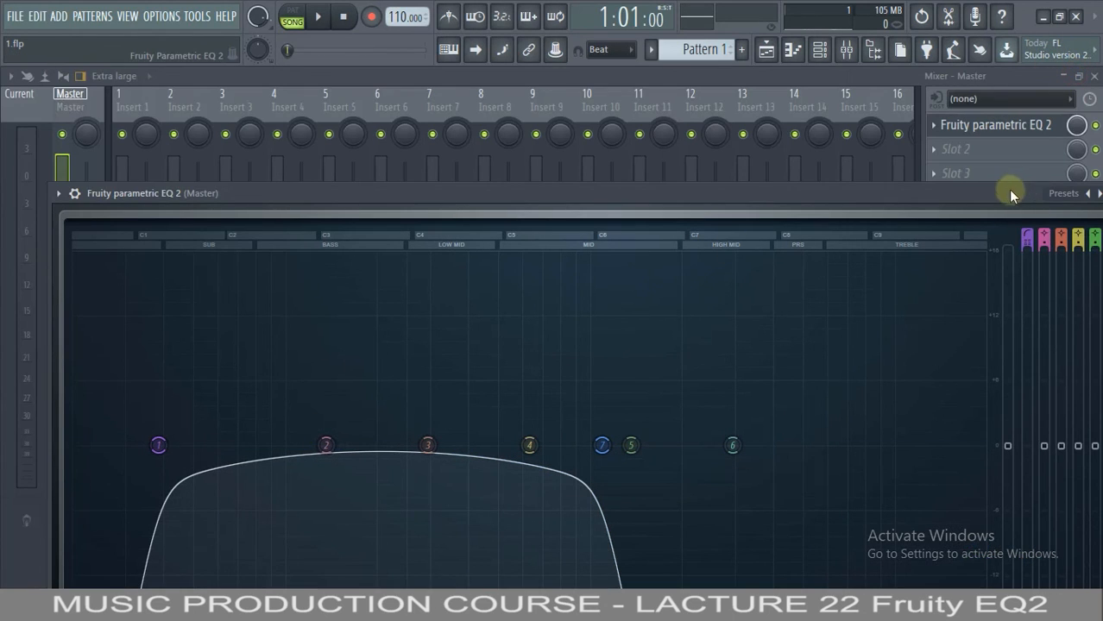
pyautogui.moveTo(1007, 189); pyautogui.dragTo(773, 178)
pyautogui.moveTo(925, 171); pyautogui.dragTo(326, 423)
pyautogui.moveTo(103, 420); pyautogui.dragTo(524, 208)
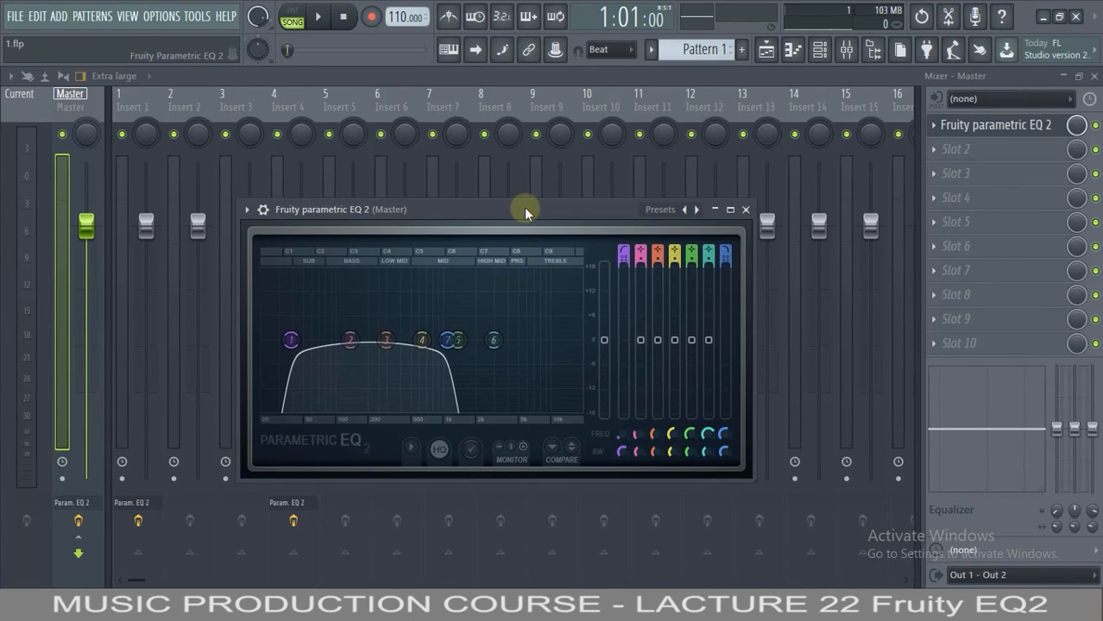
pyautogui.rightClick(640, 346)
pyautogui.rightClick(638, 252)
pyautogui.rightClick(640, 252)
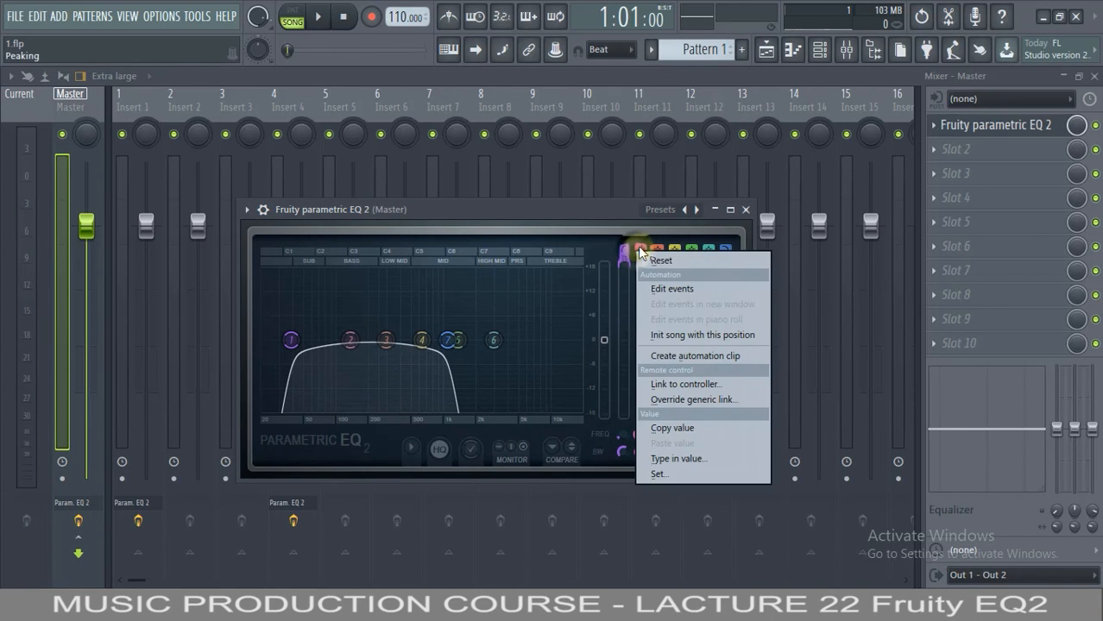
pyautogui.rightClick(644, 249)
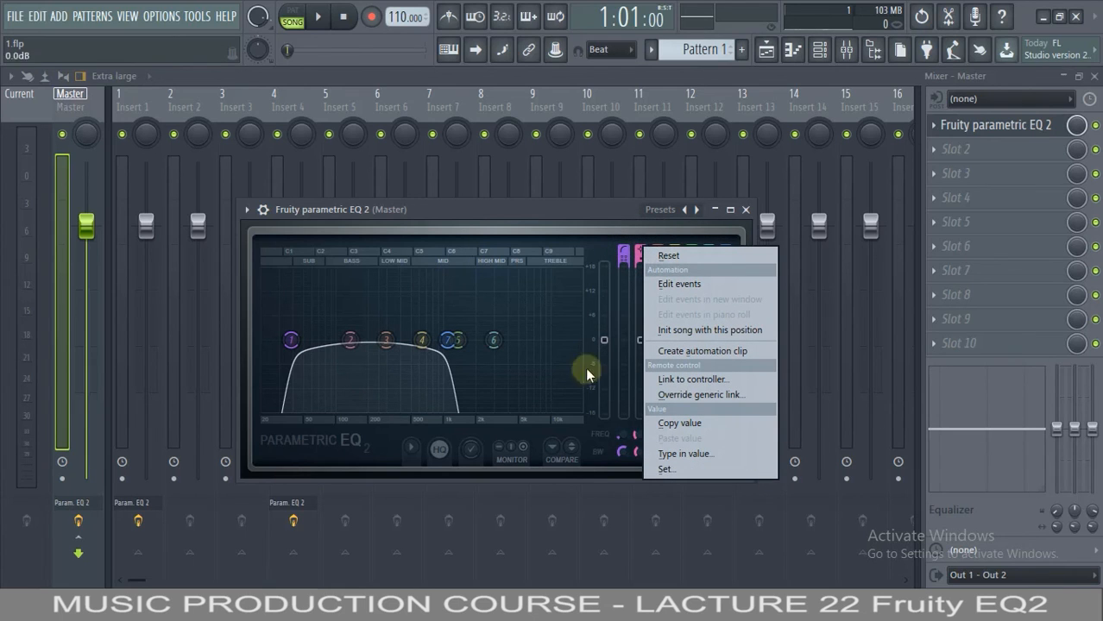
pyautogui.click(480, 214)
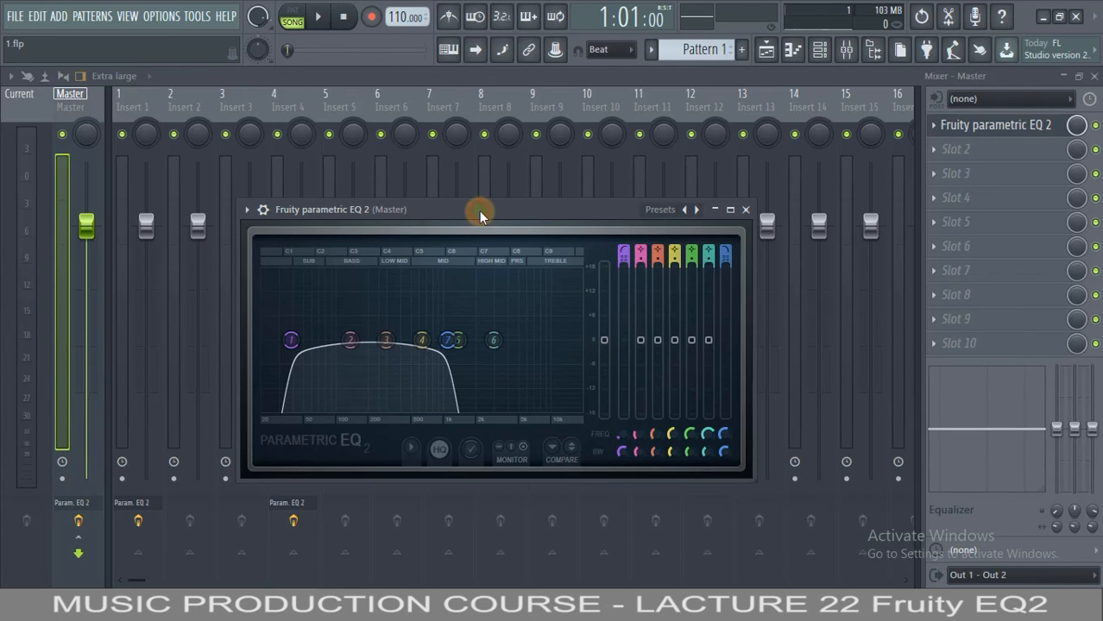